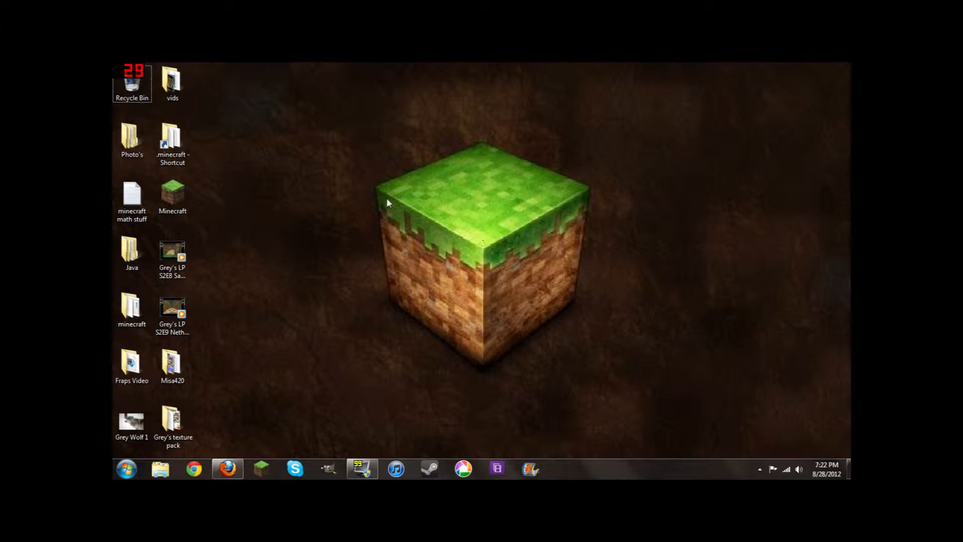
{"action": "left_click_drag", "start_coordinate": [376, 187], "coordinate": [586, 189]}
{"action": "left_click_drag", "start_coordinate": [308, 145], "coordinate": [504, 219]}
{"action": "left_click_drag", "start_coordinate": [378, 187], "coordinate": [484, 248]}
Create a new folder on the desktop named "Greywulv Texture pack".
{"action": "right_click", "coordinate": [332, 184]}
{"action": "mouse_move", "coordinate": [370, 305]}
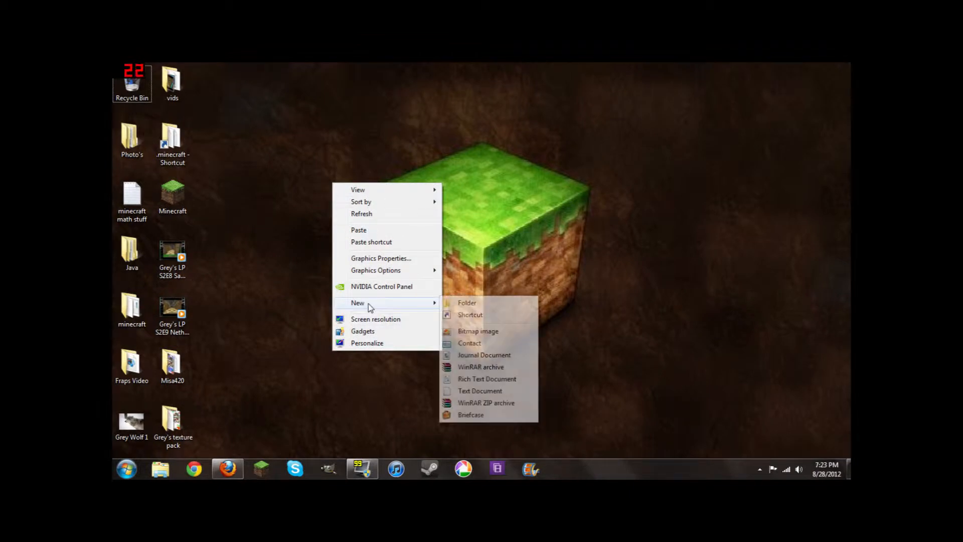
{"action": "left_click", "coordinate": [464, 304]}
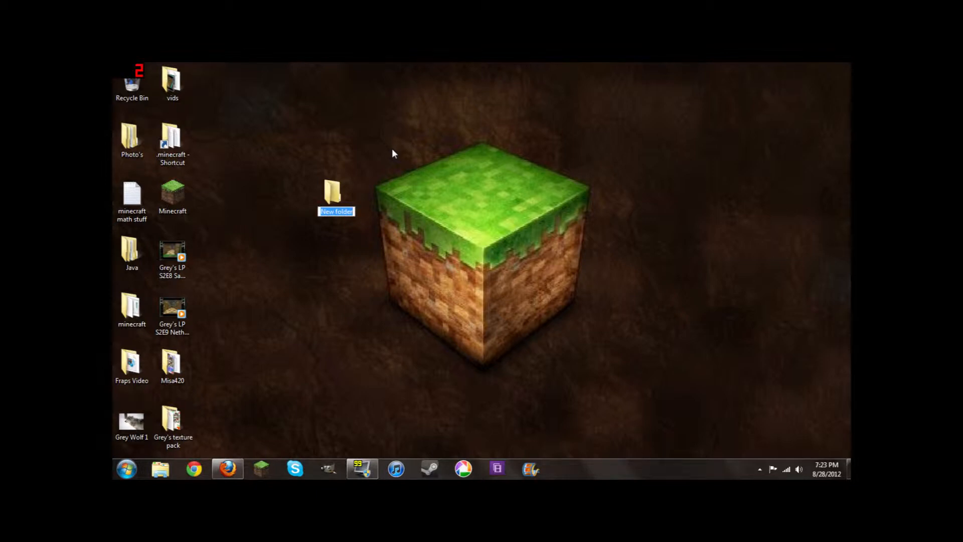
{"action": "type", "text": "Greywulv Texture pack"}
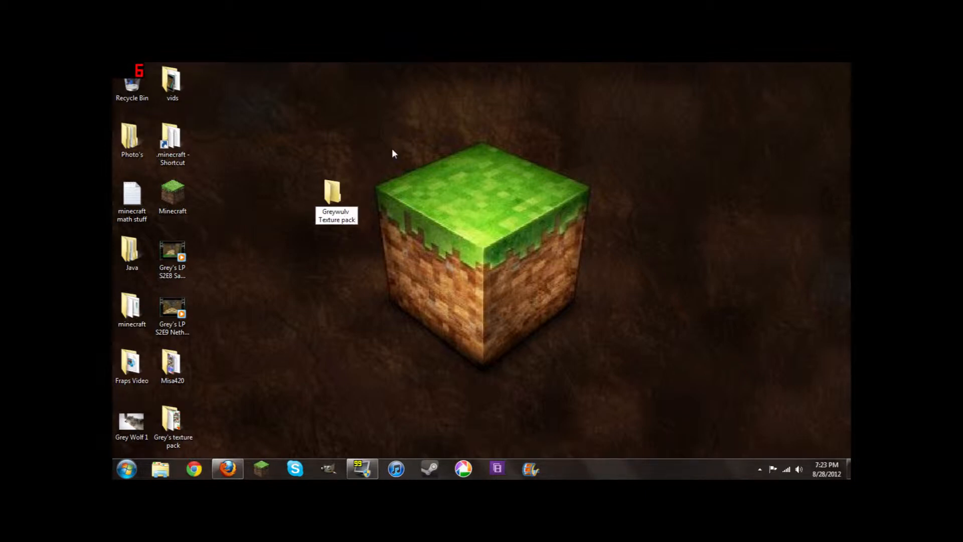
{"action": "key", "text": "Return"}
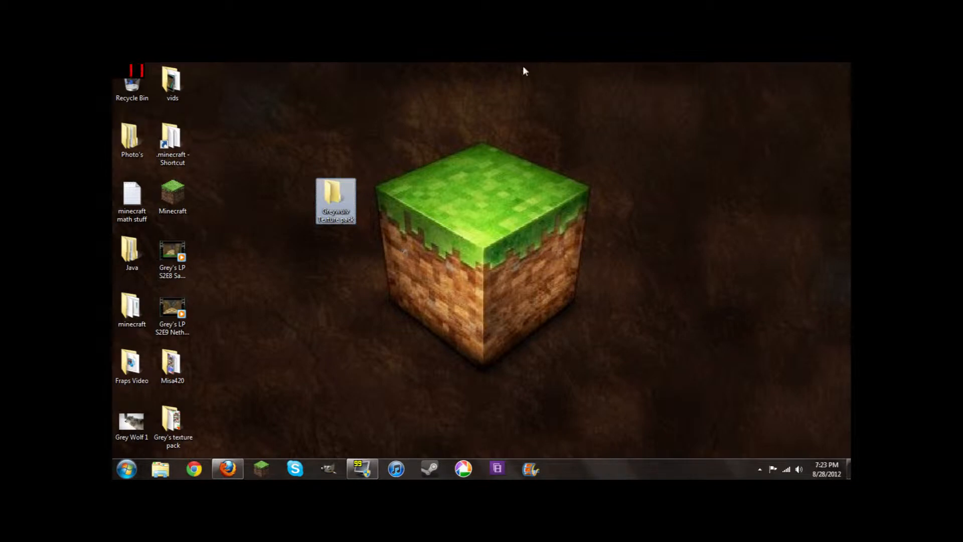
{"action": "left_click", "coordinate": [437, 111]}
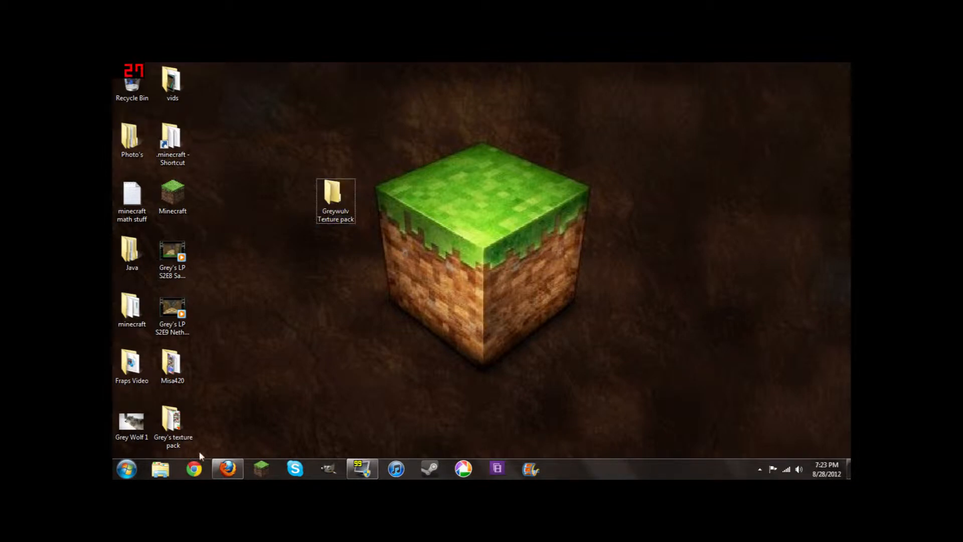
Open the %appdata% location and go into the bin folder inside .minecraft.
{"action": "left_click", "coordinate": [126, 470]}
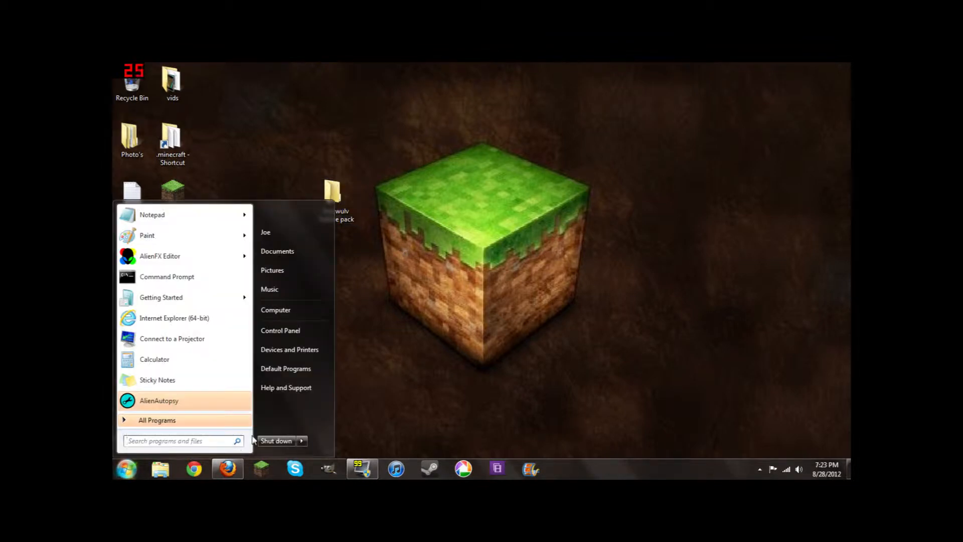
{"action": "type", "text": "%a"}
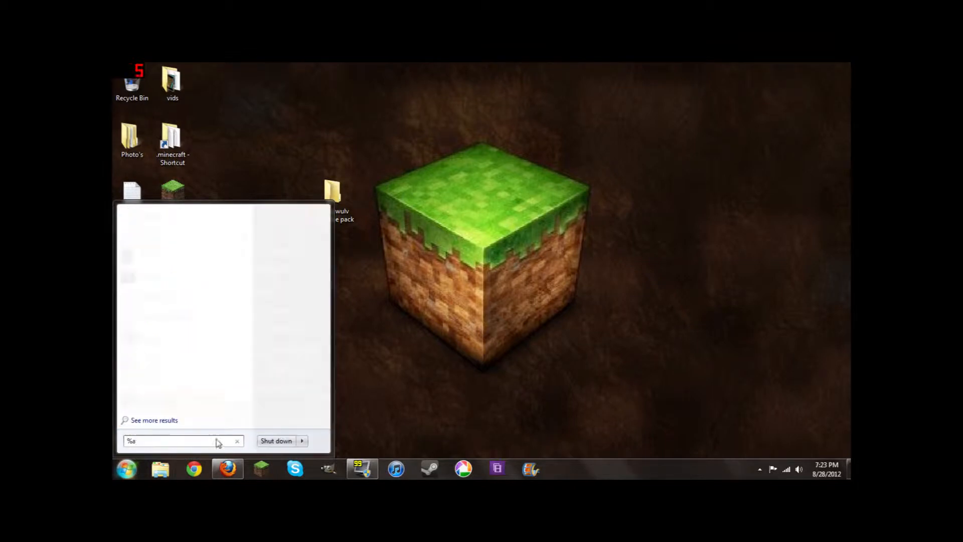
{"action": "type", "text": "ppdata%"}
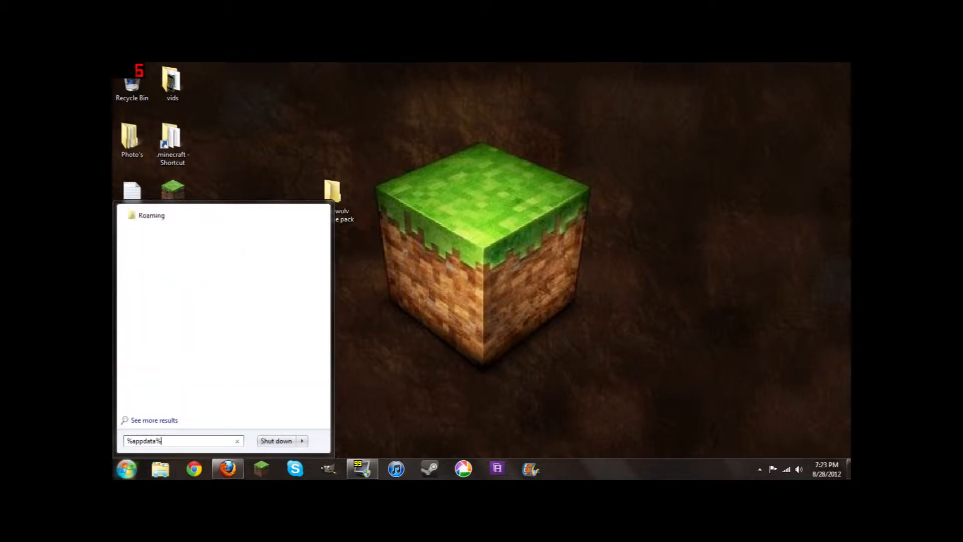
{"action": "key", "text": "Return"}
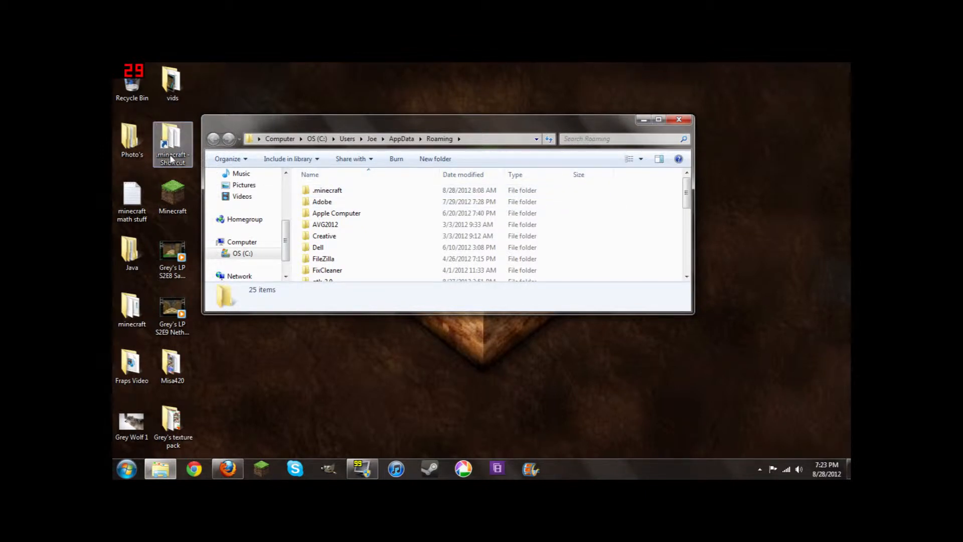
{"action": "double_click", "coordinate": [323, 194]}
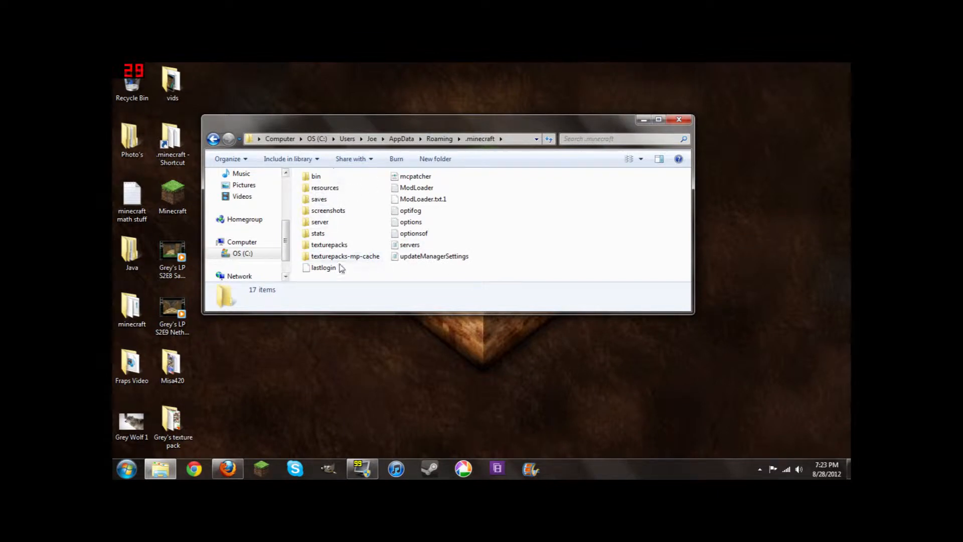
{"action": "double_click", "coordinate": [314, 178]}
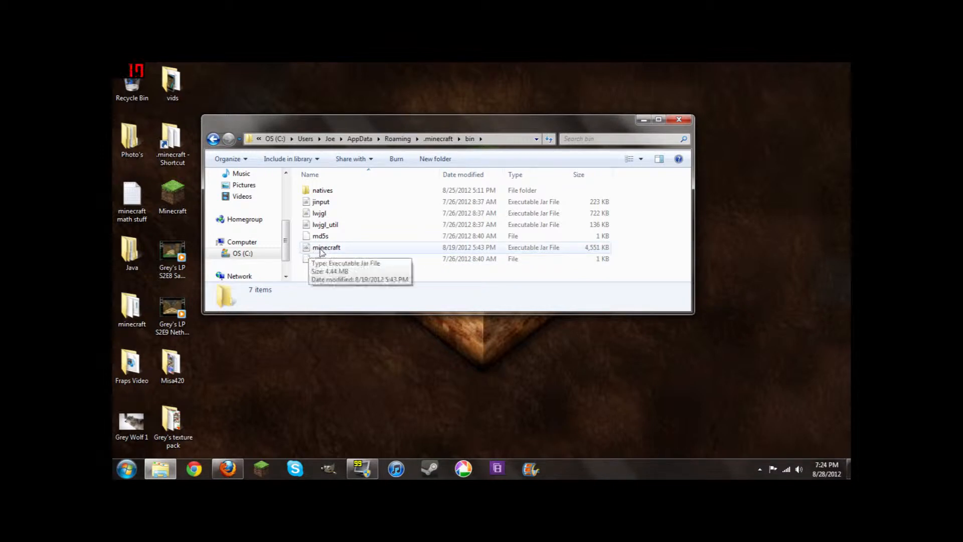
Open the minecraft jar file with WinRAR archiver, then close the bin folder window and move the archive window clear of the new desktop folder.
{"action": "left_click", "coordinate": [322, 249]}
{"action": "right_click", "coordinate": [323, 246]}
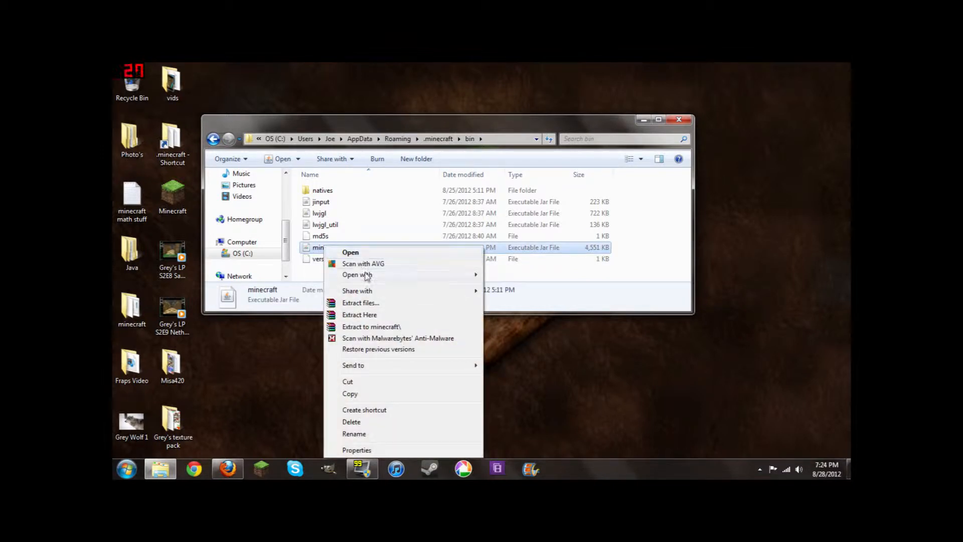
{"action": "mouse_move", "coordinate": [366, 276]}
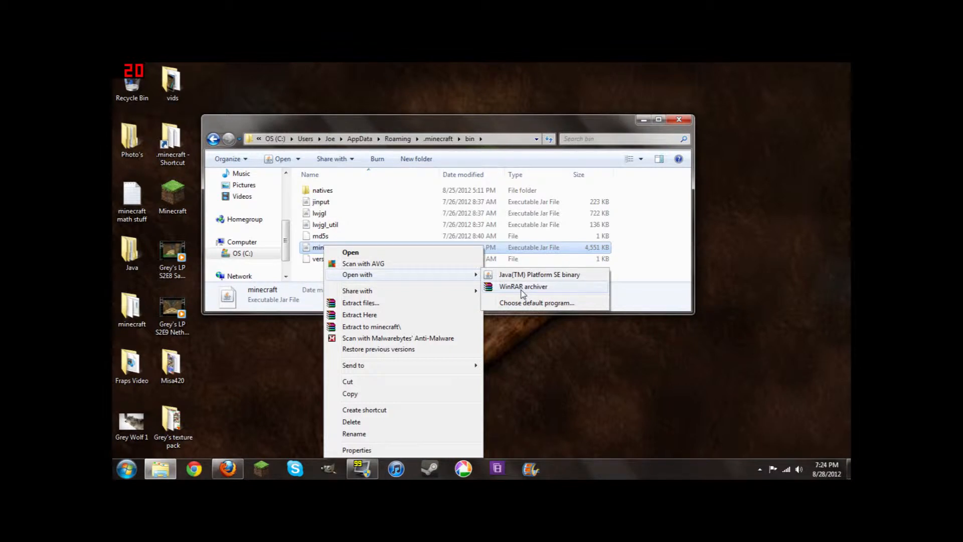
{"action": "left_click", "coordinate": [524, 289]}
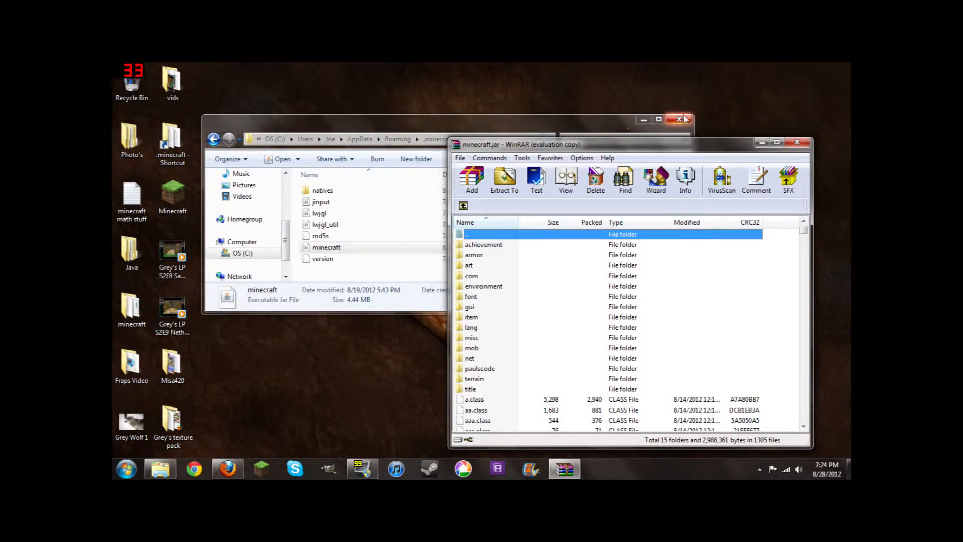
{"action": "left_click", "coordinate": [691, 300]}
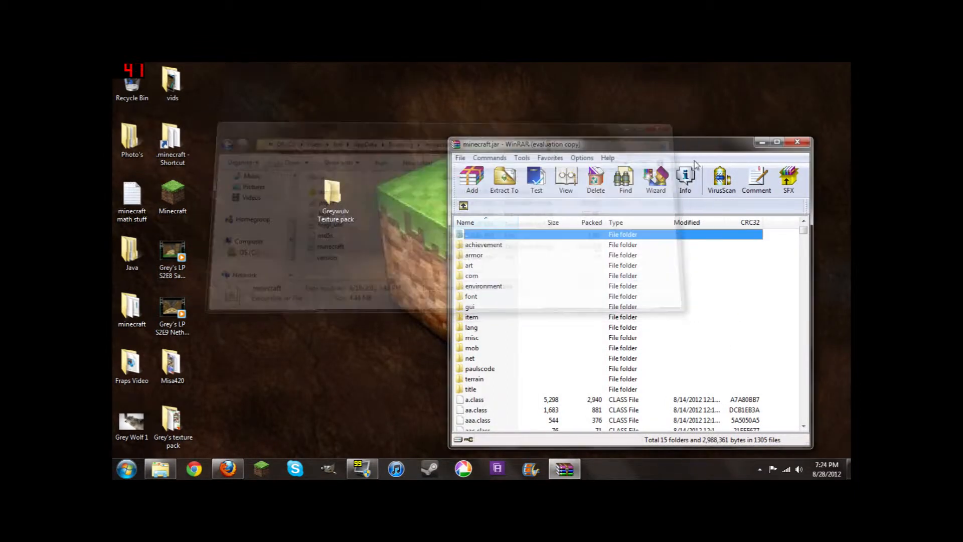
{"action": "left_click_drag", "start_coordinate": [681, 147], "coordinate": [688, 88]}
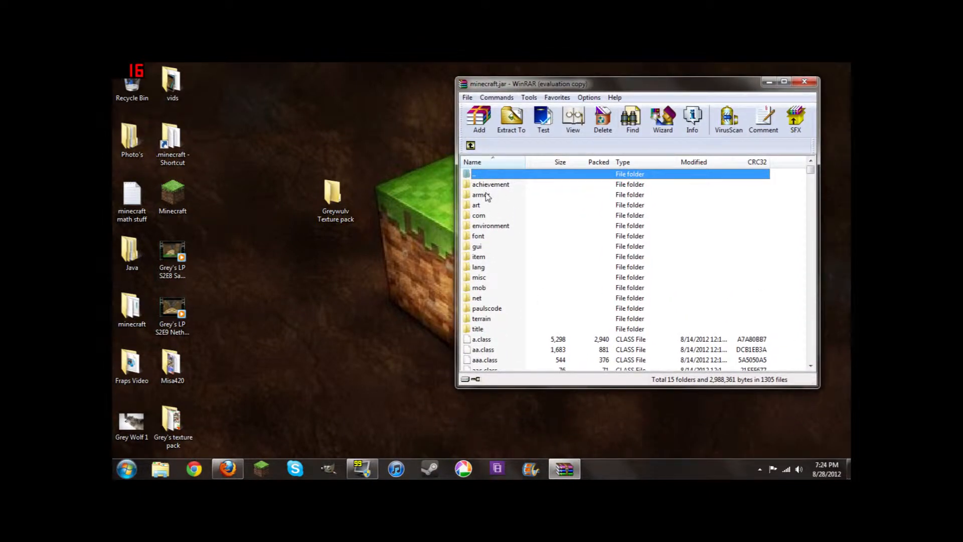
Select the achievement, armor, art, environment, font, gui, item, misc, mob, terrain and title folders in minecraft.jar.
{"action": "key", "text": "Down"}
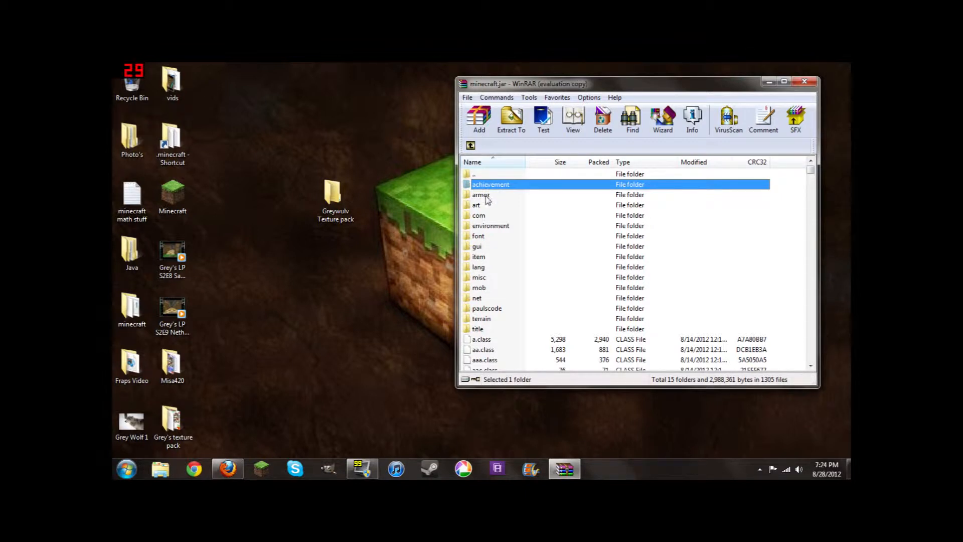
{"action": "key", "text": "shift+Down"}
{"action": "key", "text": "shift+Down"}
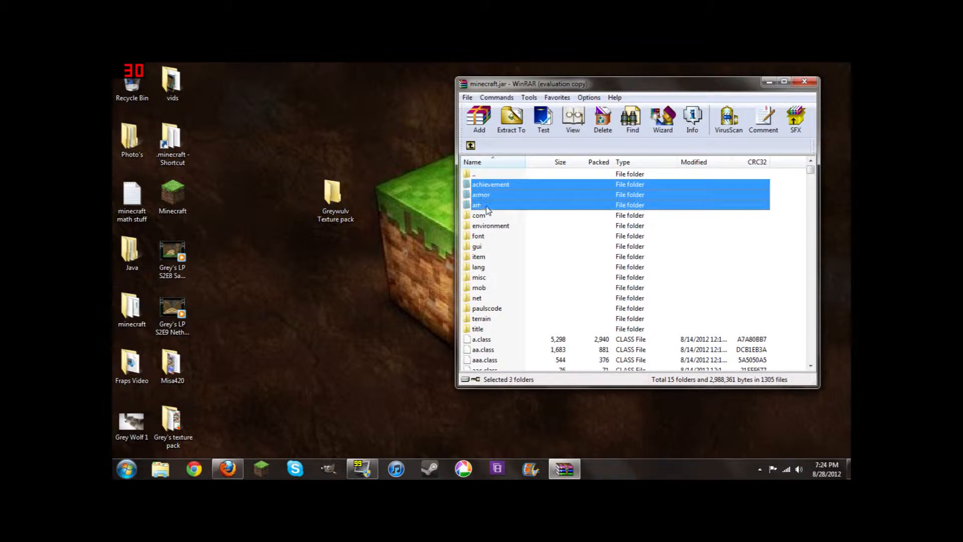
{"action": "left_click", "coordinate": [489, 228], "text": "ctrl"}
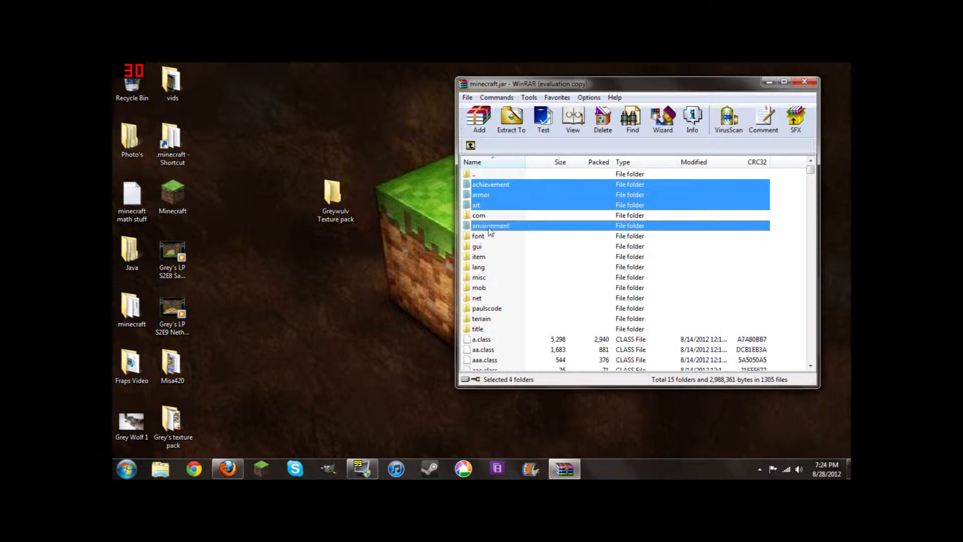
{"action": "left_click", "coordinate": [485, 237], "text": "ctrl"}
{"action": "left_click", "coordinate": [484, 247], "text": "ctrl"}
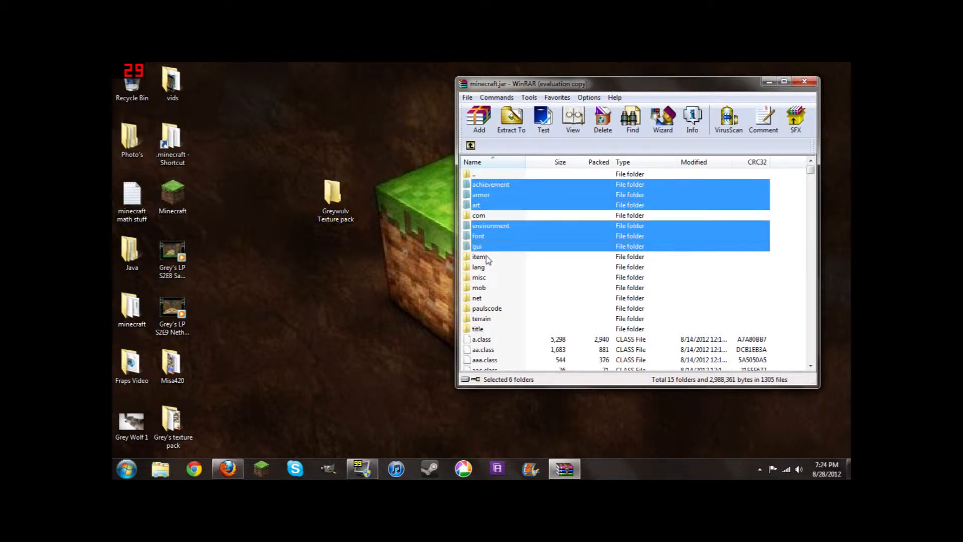
{"action": "left_click", "coordinate": [485, 257], "text": "ctrl"}
{"action": "left_click", "coordinate": [486, 278], "text": "ctrl"}
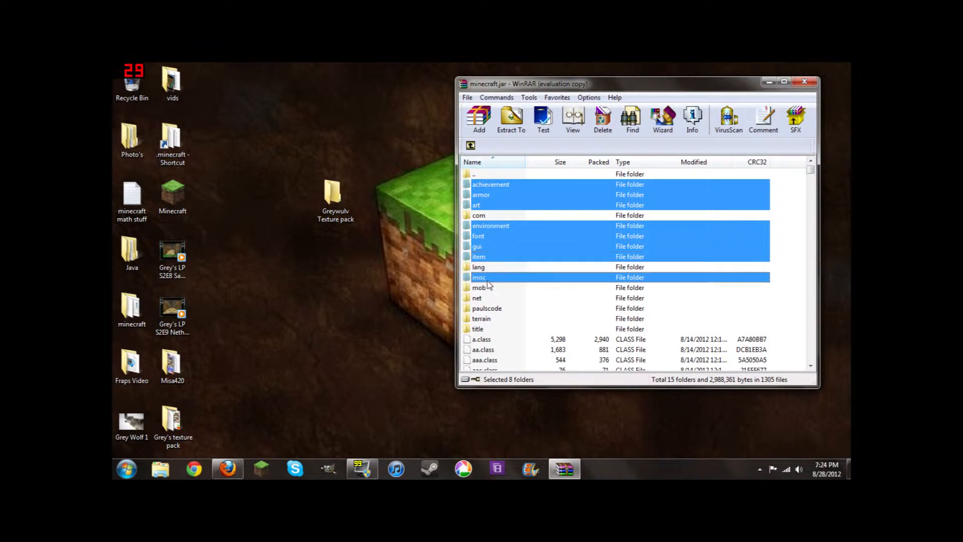
{"action": "left_click", "coordinate": [486, 288], "text": "ctrl"}
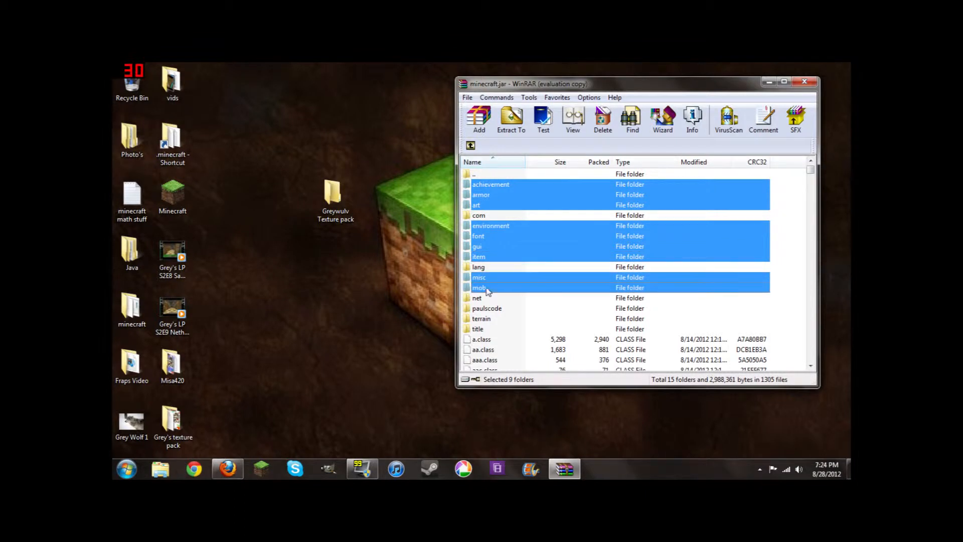
{"action": "left_click", "coordinate": [487, 321], "text": "ctrl"}
{"action": "left_click", "coordinate": [483, 330], "text": "ctrl"}
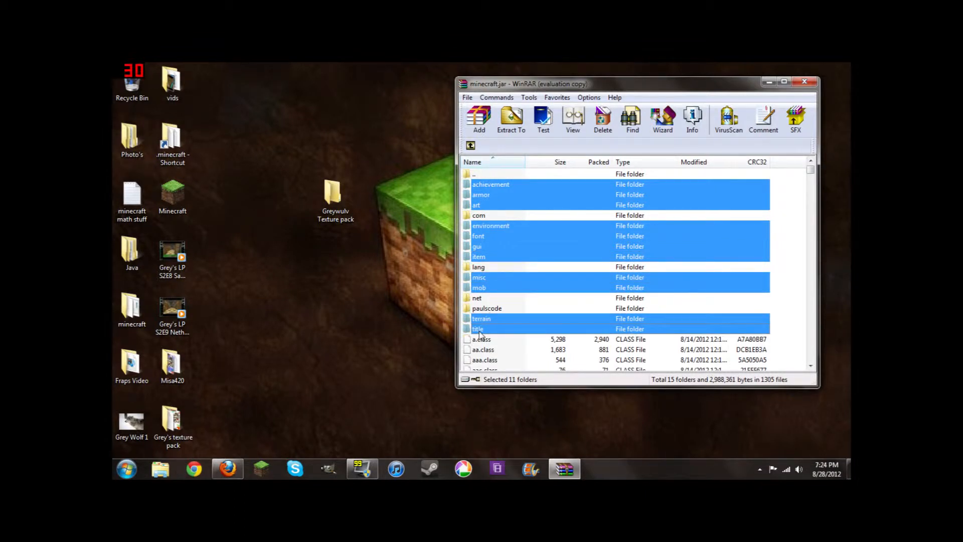
Add the ctm.png image to the selected texture folders in minecraft.jar.
{"action": "scroll", "coordinate": [512, 323], "scroll_direction": "down", "scroll_amount": 13}
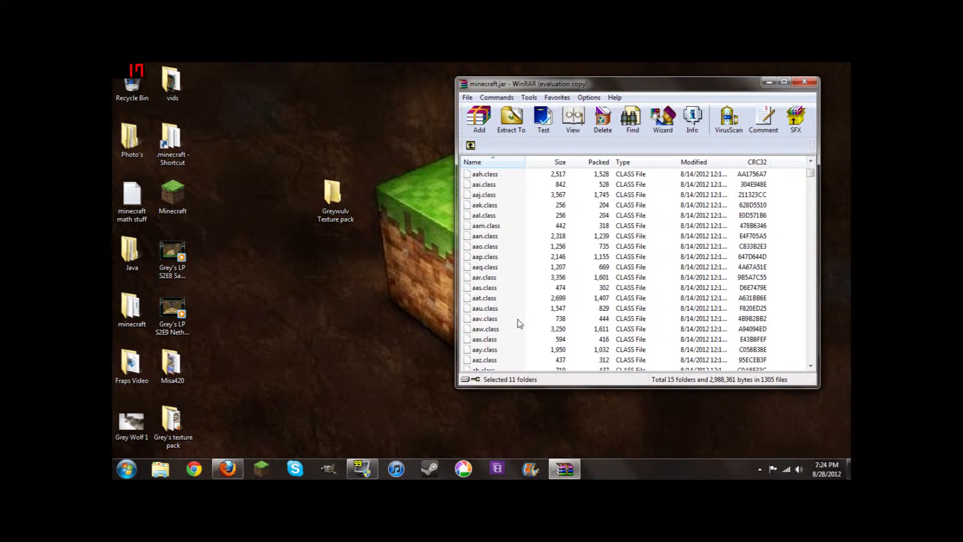
{"action": "scroll", "coordinate": [518, 318], "scroll_direction": "down", "scroll_amount": 20}
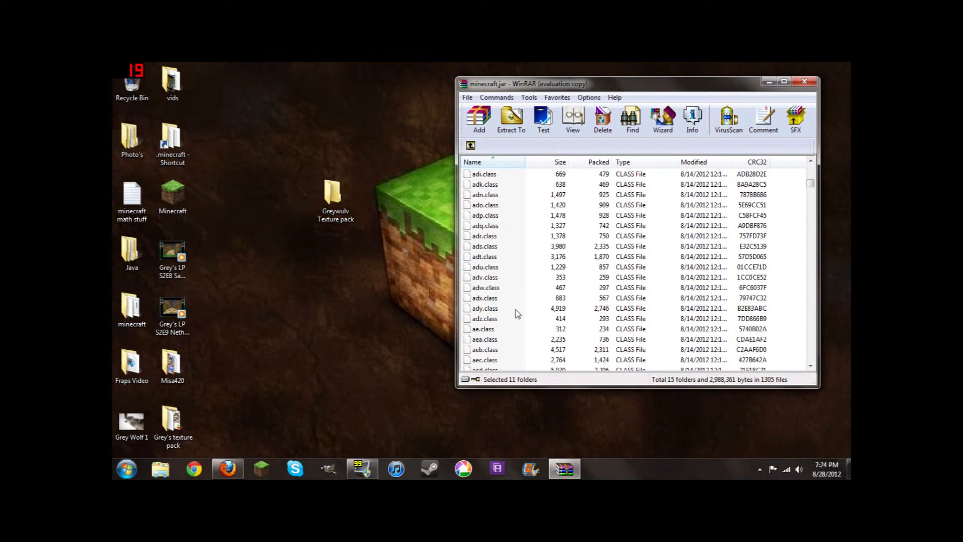
{"action": "scroll", "coordinate": [511, 308], "scroll_direction": "down", "scroll_amount": 20}
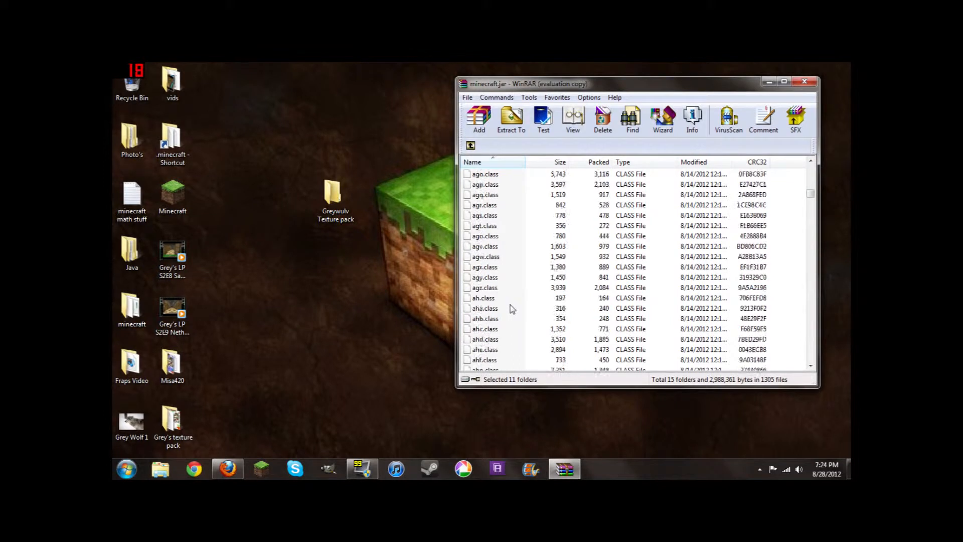
{"action": "scroll", "coordinate": [511, 308], "scroll_direction": "down", "scroll_amount": 19}
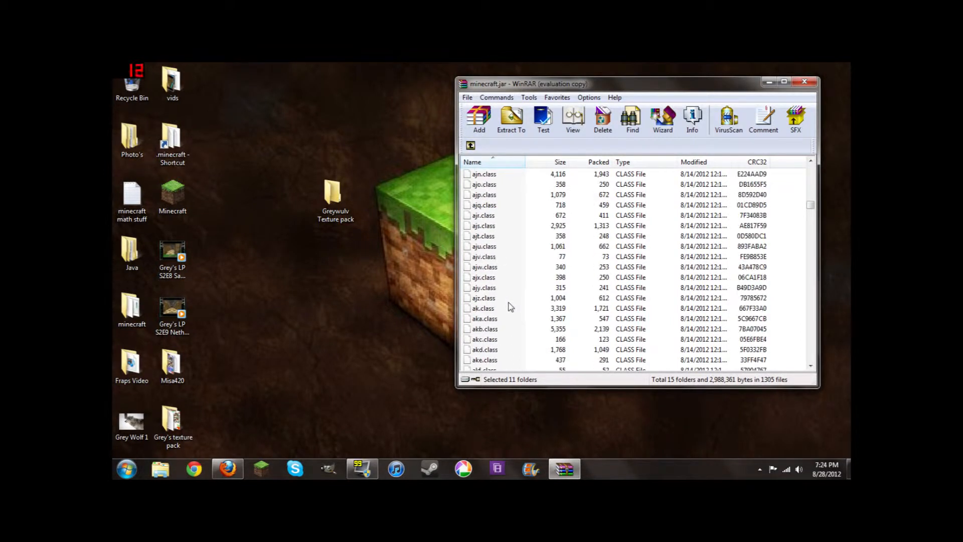
{"action": "scroll", "coordinate": [507, 296], "scroll_direction": "down", "scroll_amount": 14}
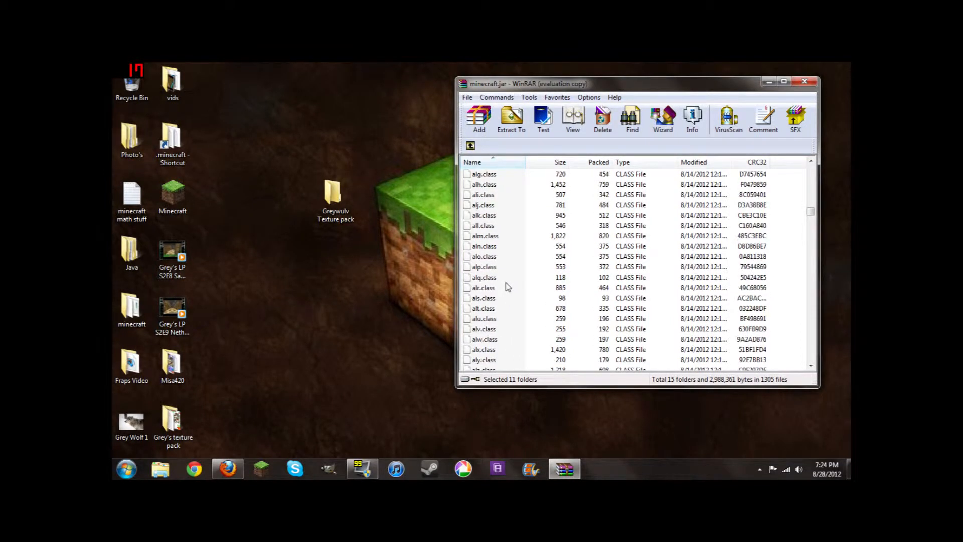
{"action": "scroll", "coordinate": [508, 286], "scroll_direction": "down", "scroll_amount": 19}
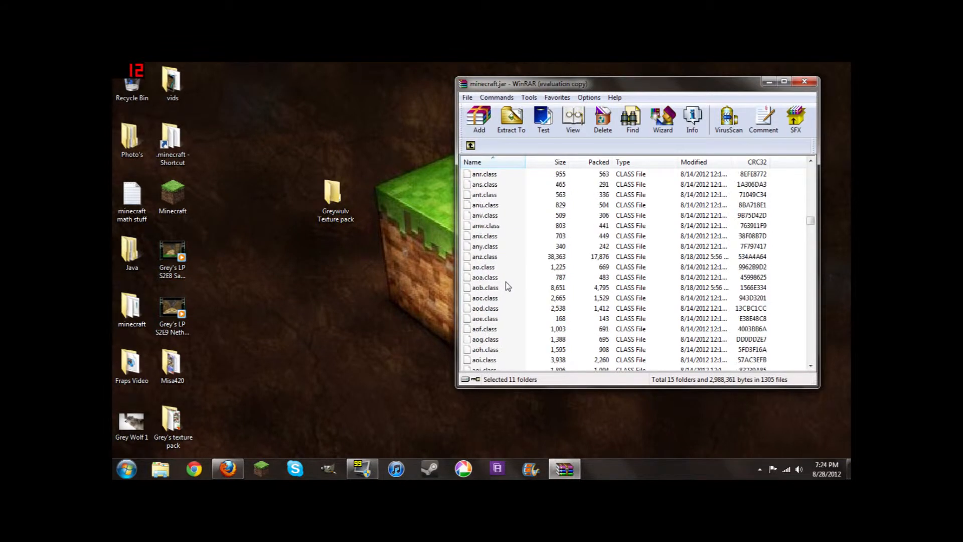
{"action": "scroll", "coordinate": [508, 286], "scroll_direction": "down", "scroll_amount": 20}
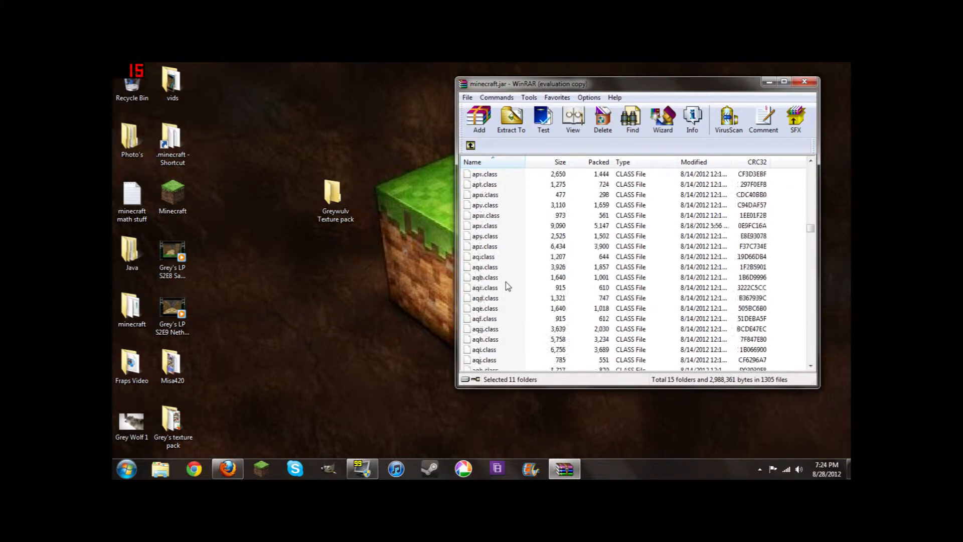
{"action": "scroll", "coordinate": [506, 283], "scroll_direction": "down", "scroll_amount": 18}
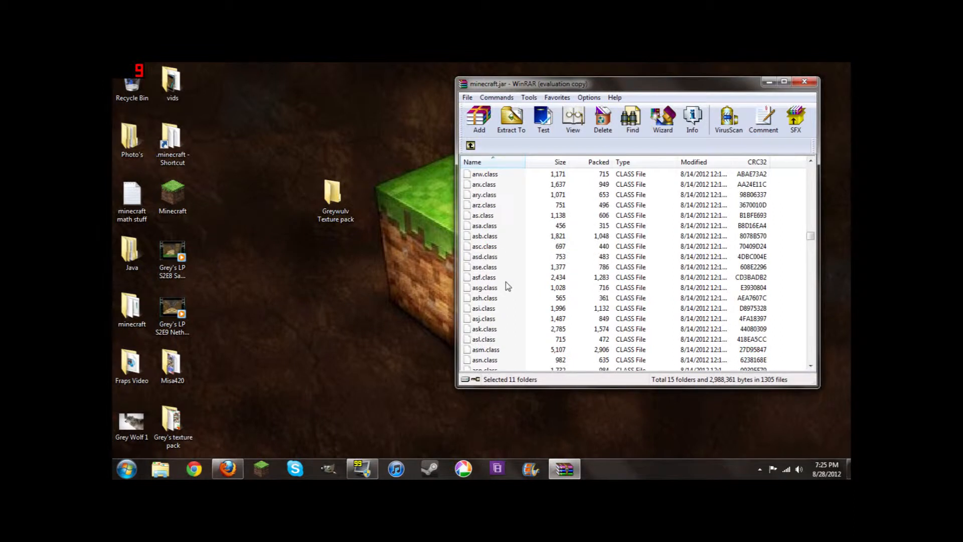
{"action": "scroll", "coordinate": [507, 286], "scroll_direction": "down", "scroll_amount": 18}
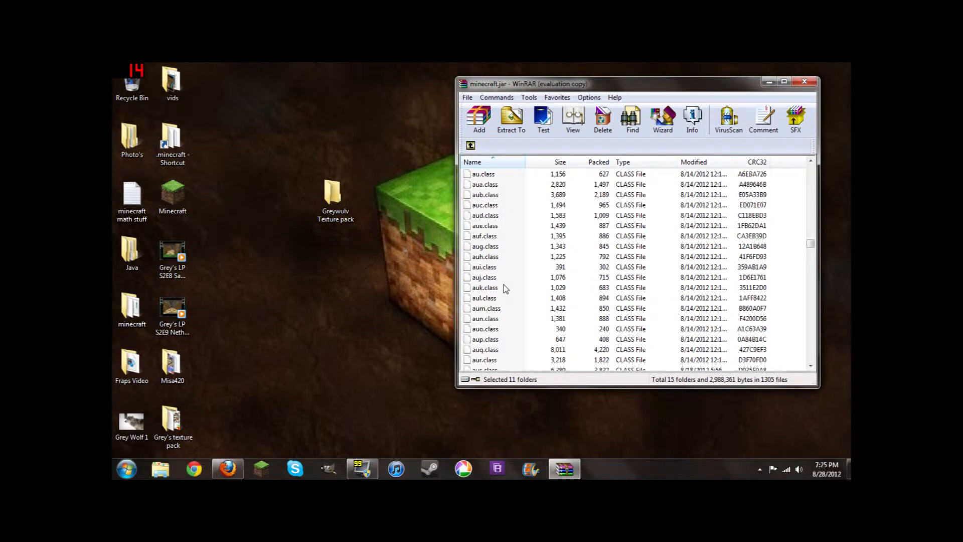
{"action": "scroll", "coordinate": [504, 288], "scroll_direction": "down", "scroll_amount": 20}
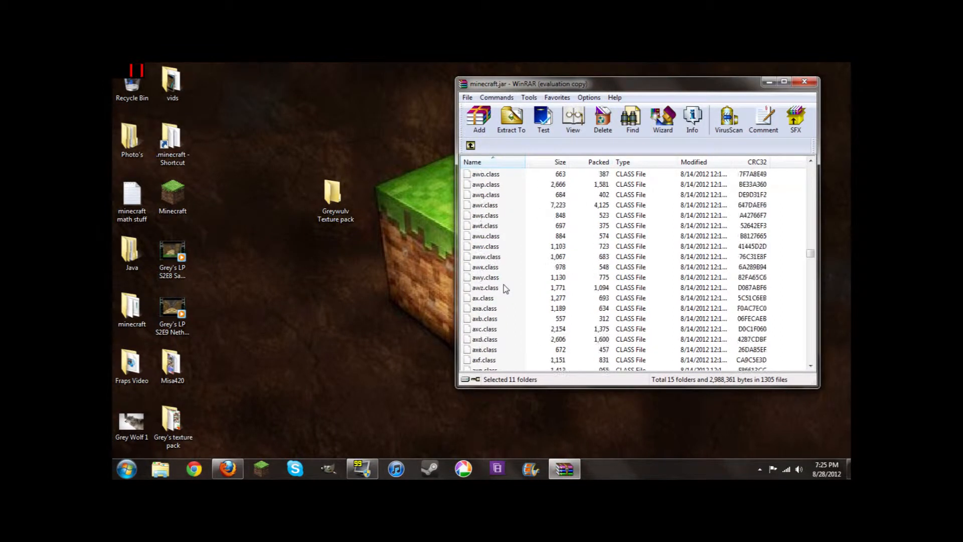
{"action": "scroll", "coordinate": [499, 288], "scroll_direction": "down", "scroll_amount": 20}
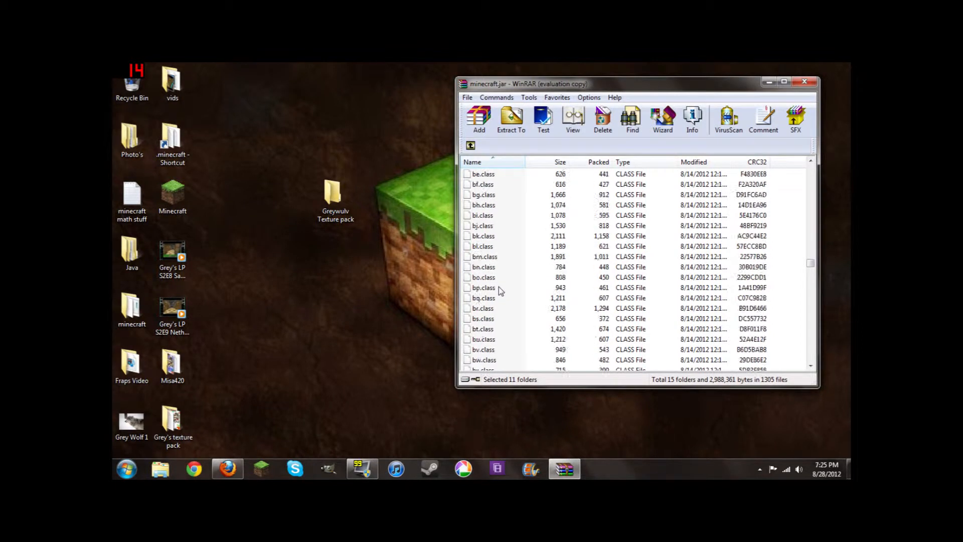
{"action": "scroll", "coordinate": [501, 291], "scroll_direction": "down", "scroll_amount": 5}
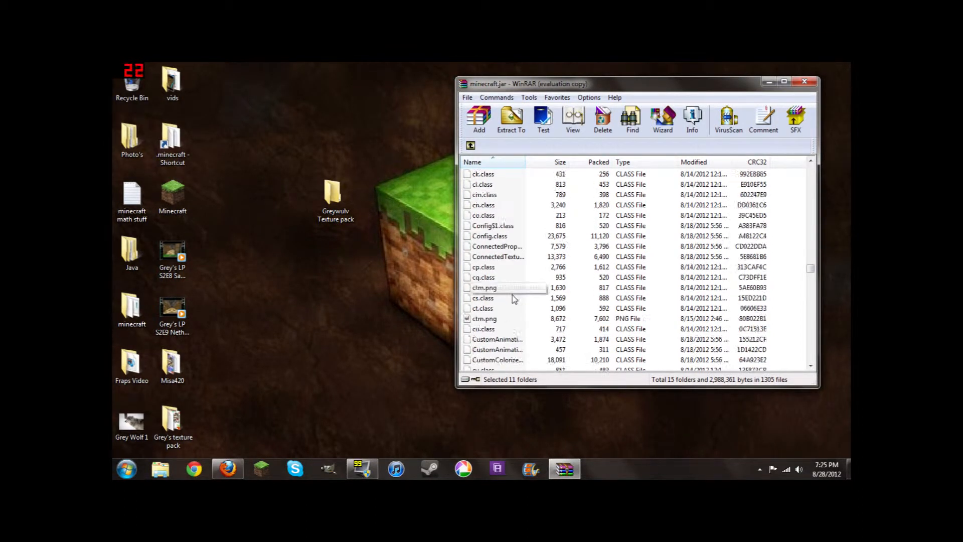
{"action": "left_click", "coordinate": [494, 291], "text": "ctrl"}
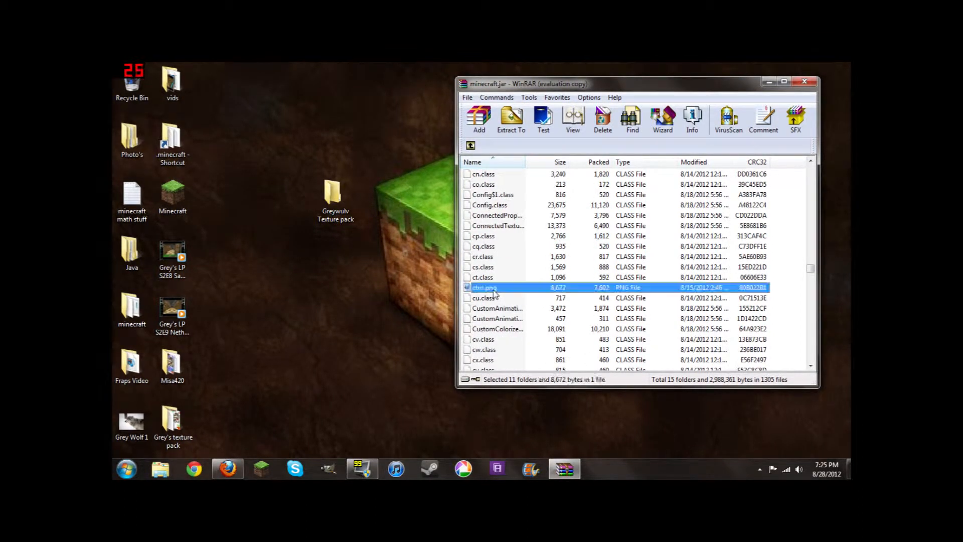
Add pack.png, pack.txt and particles.png to the selection in minecraft.jar.
{"action": "scroll", "coordinate": [515, 273], "scroll_direction": "down", "scroll_amount": 14}
{"action": "scroll", "coordinate": [511, 275], "scroll_direction": "down", "scroll_amount": 20}
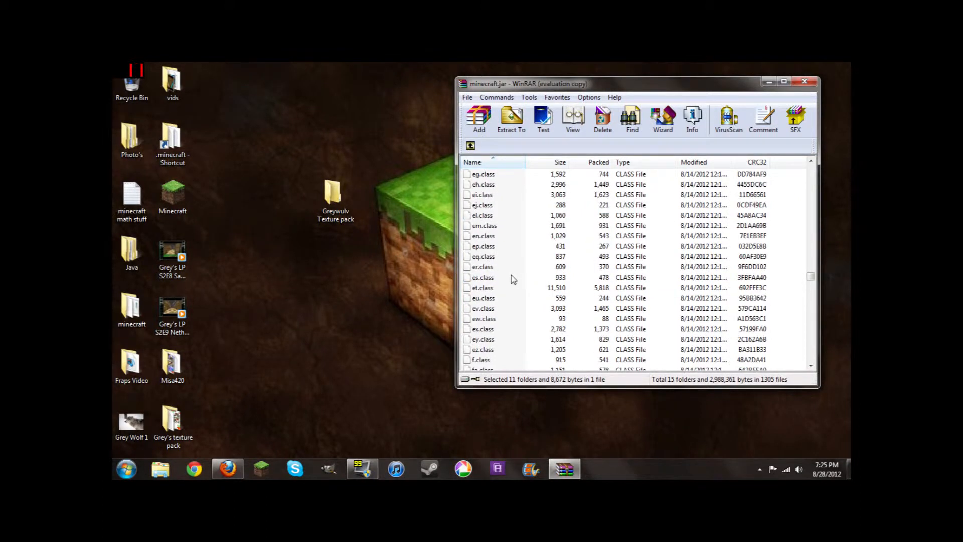
{"action": "scroll", "coordinate": [510, 279], "scroll_direction": "down", "scroll_amount": 20}
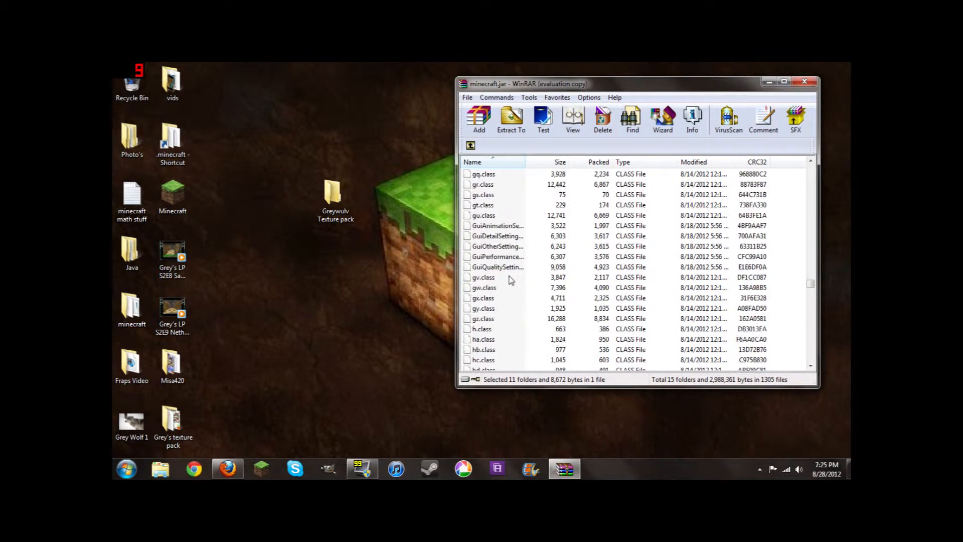
{"action": "scroll", "coordinate": [511, 280], "scroll_direction": "down", "scroll_amount": 2}
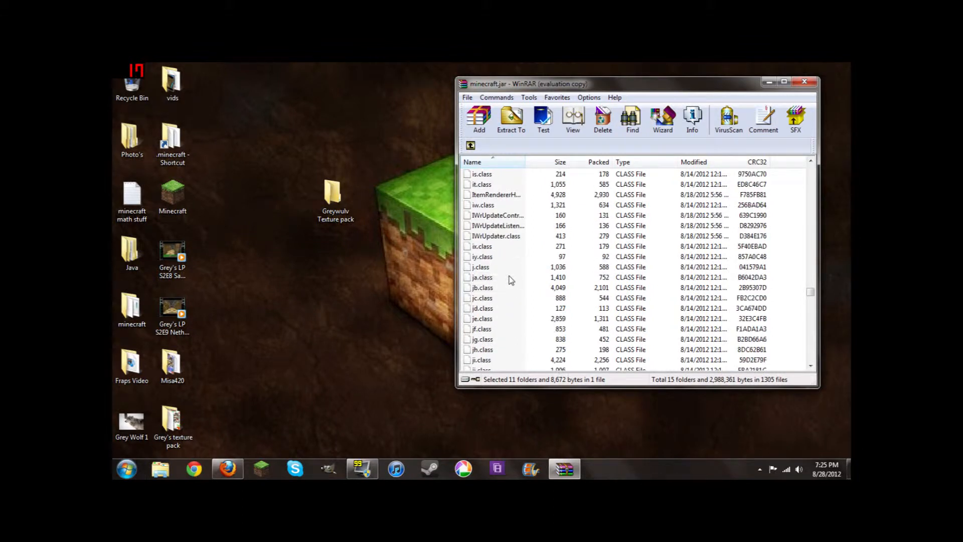
{"action": "scroll", "coordinate": [511, 280], "scroll_direction": "down", "scroll_amount": 20}
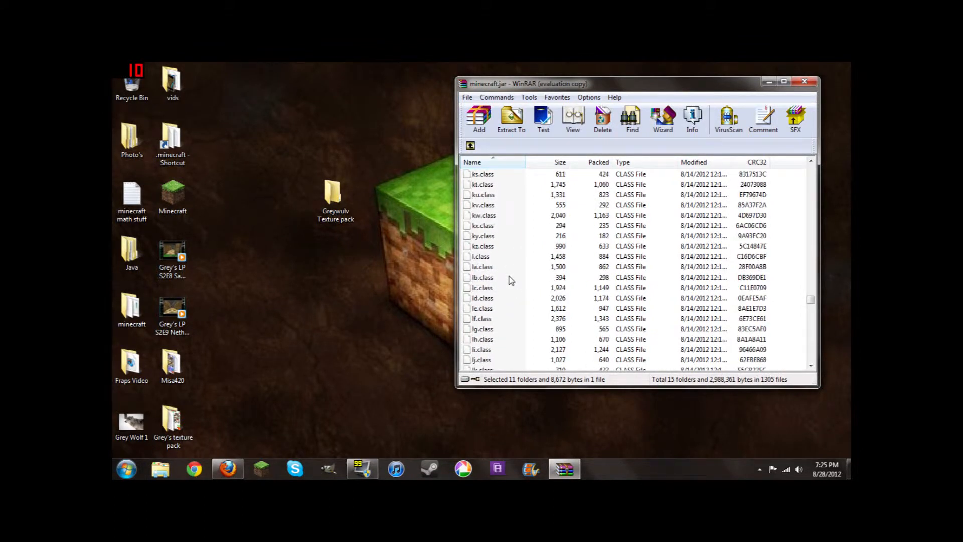
{"action": "scroll", "coordinate": [511, 280], "scroll_direction": "down", "scroll_amount": 18}
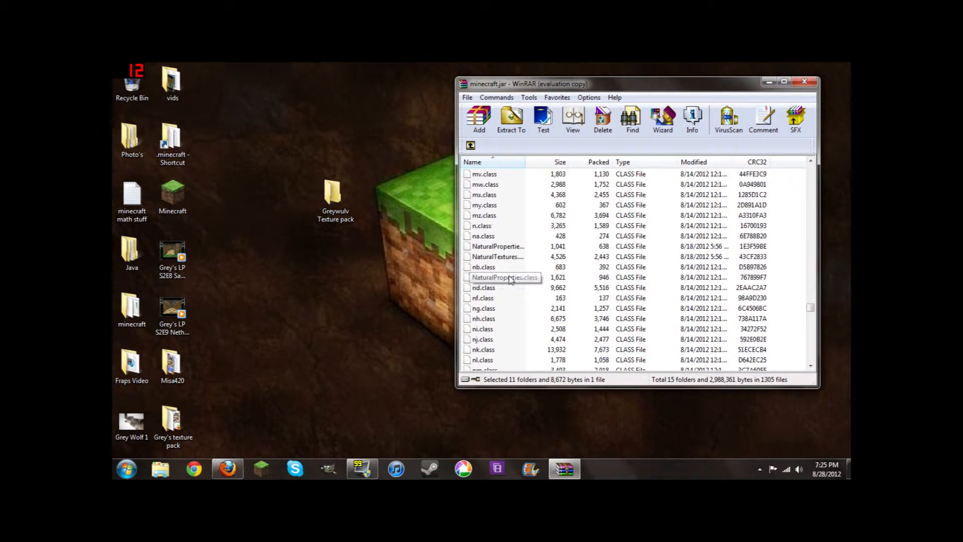
{"action": "scroll", "coordinate": [510, 280], "scroll_direction": "down", "scroll_amount": 18}
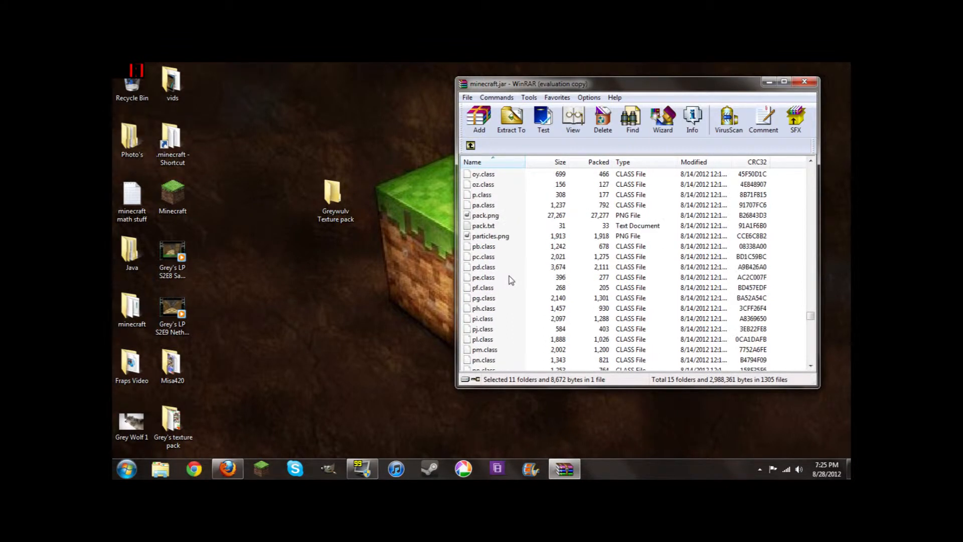
{"action": "left_click", "coordinate": [491, 218], "text": "ctrl"}
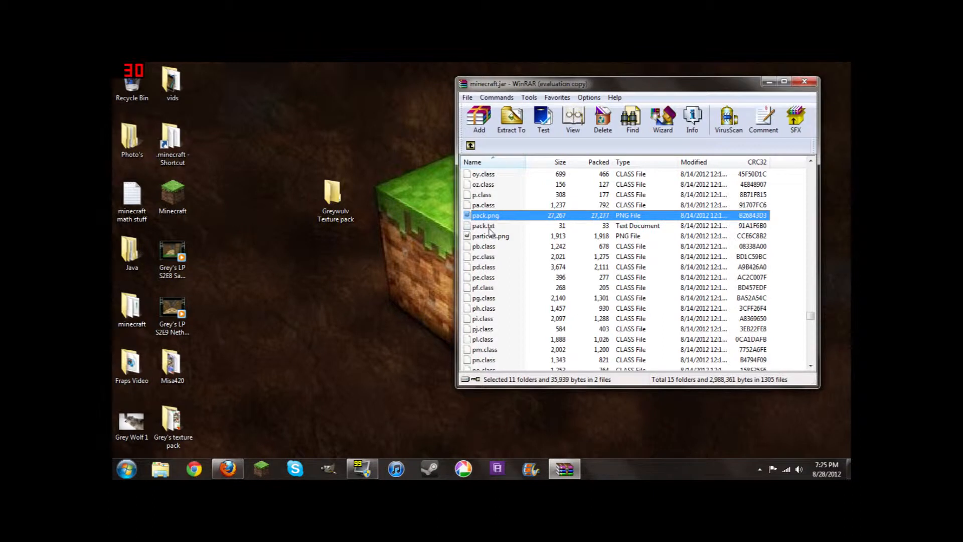
{"action": "left_click", "coordinate": [491, 228], "text": "ctrl"}
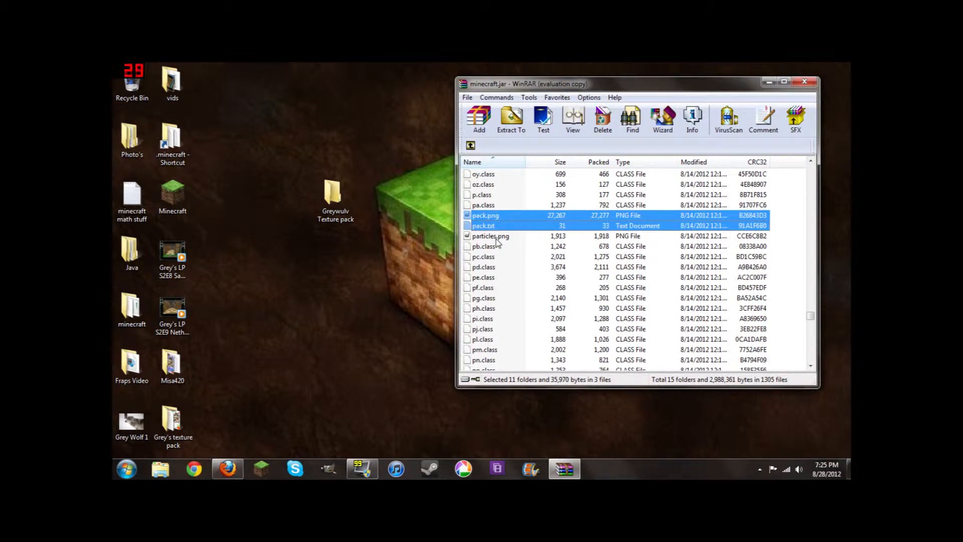
{"action": "left_click", "coordinate": [497, 239], "text": "ctrl"}
Add the terrain.png image to the selection in minecraft.jar.
{"action": "scroll", "coordinate": [500, 243], "scroll_direction": "down", "scroll_amount": 13}
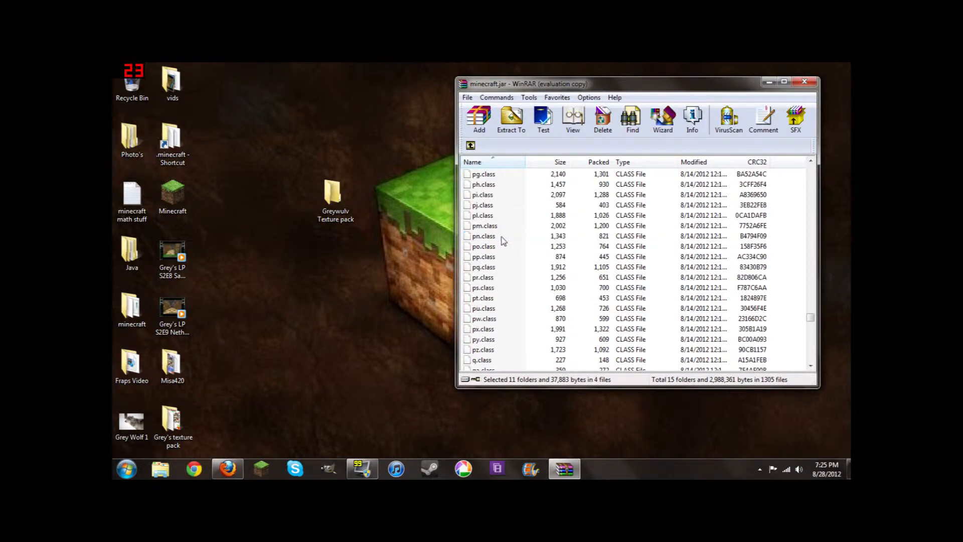
{"action": "scroll", "coordinate": [501, 244], "scroll_direction": "down", "scroll_amount": 15}
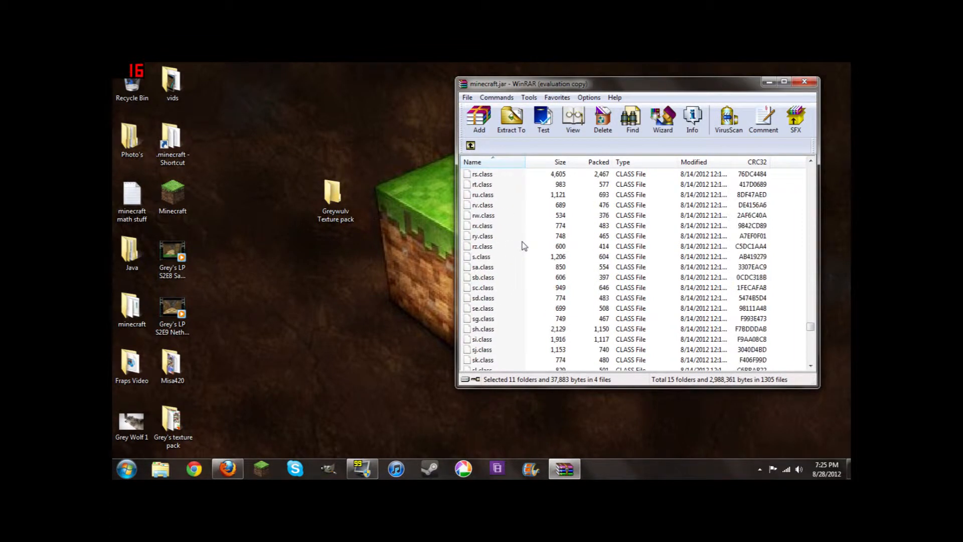
{"action": "scroll", "coordinate": [524, 246], "scroll_direction": "down", "scroll_amount": 7}
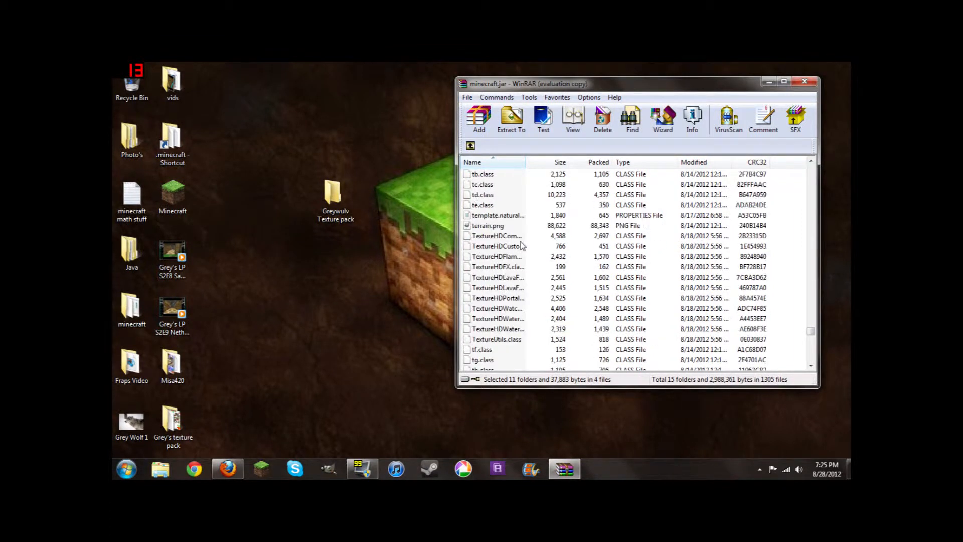
{"action": "left_click", "coordinate": [497, 228], "text": "ctrl"}
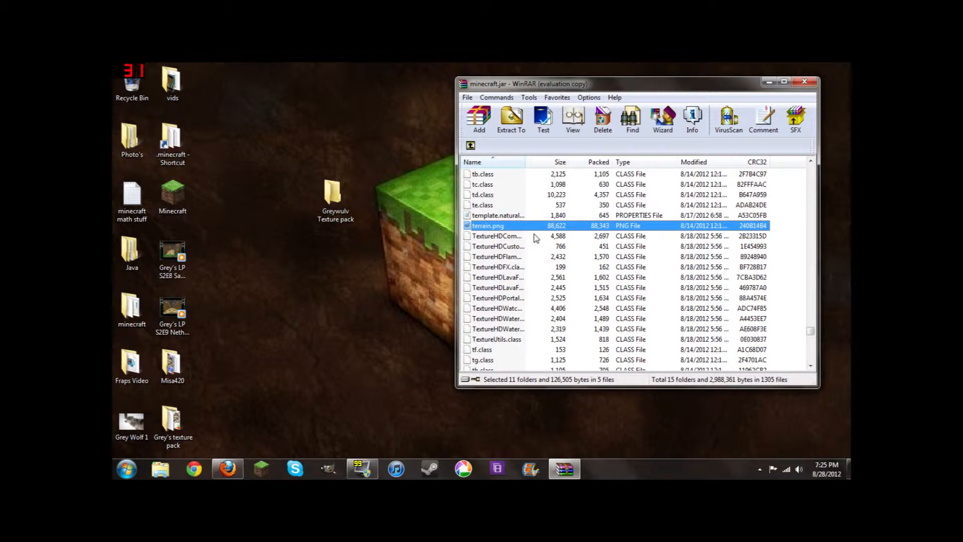
Check the rest of the archive for image files, then extract terrain.png into the Greywulv Texture pack folder on the desktop.
{"action": "scroll", "coordinate": [511, 231], "scroll_direction": "down", "scroll_amount": 15}
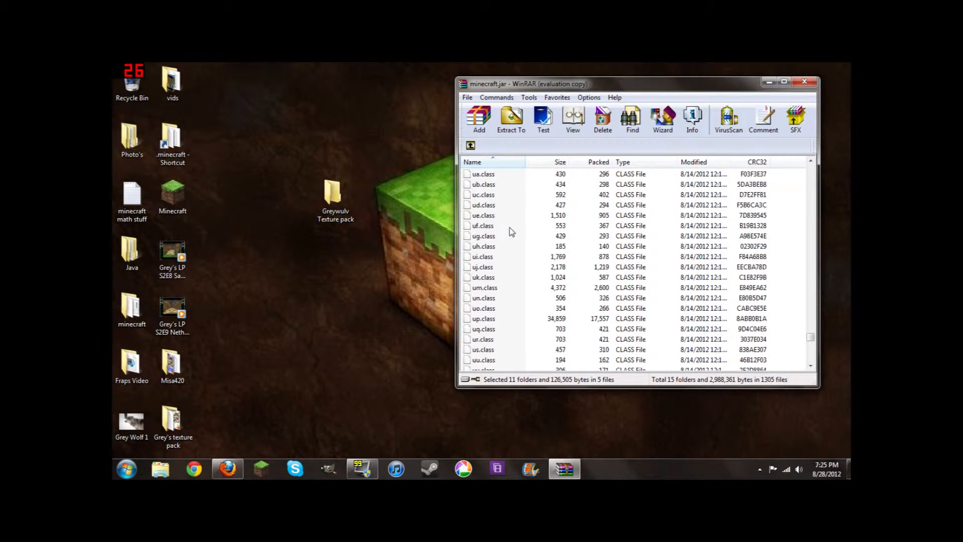
{"action": "scroll", "coordinate": [512, 232], "scroll_direction": "down", "scroll_amount": 15}
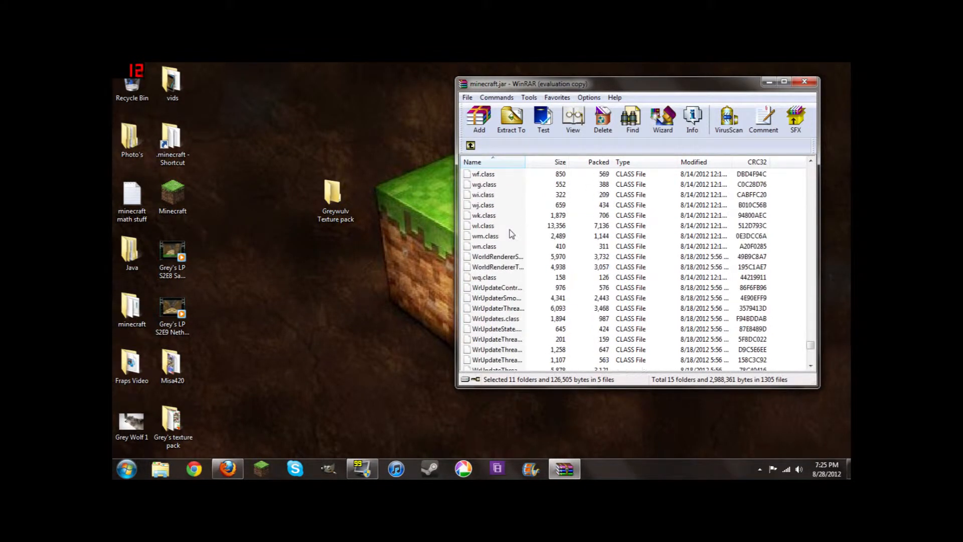
{"action": "scroll", "coordinate": [509, 234], "scroll_direction": "down", "scroll_amount": 20}
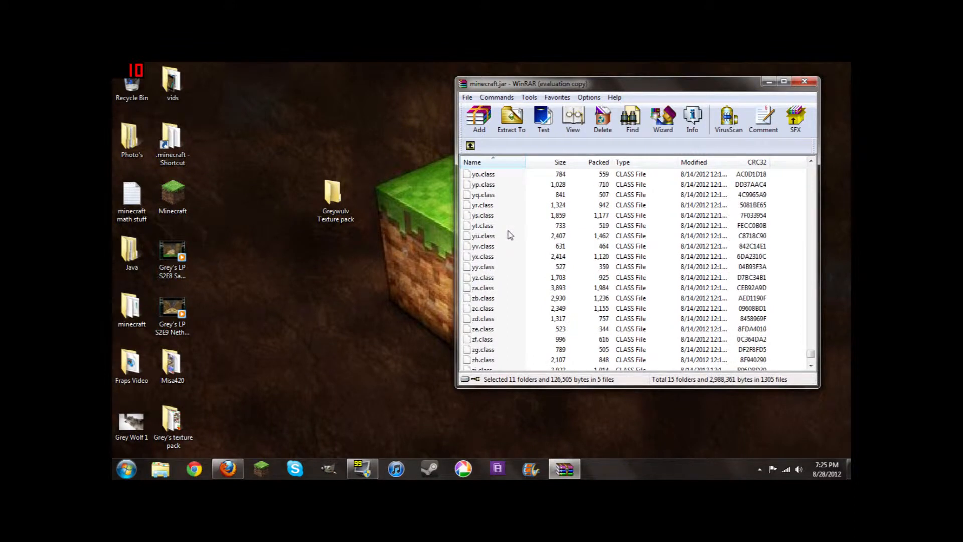
{"action": "scroll", "coordinate": [511, 234], "scroll_direction": "up", "scroll_amount": 20}
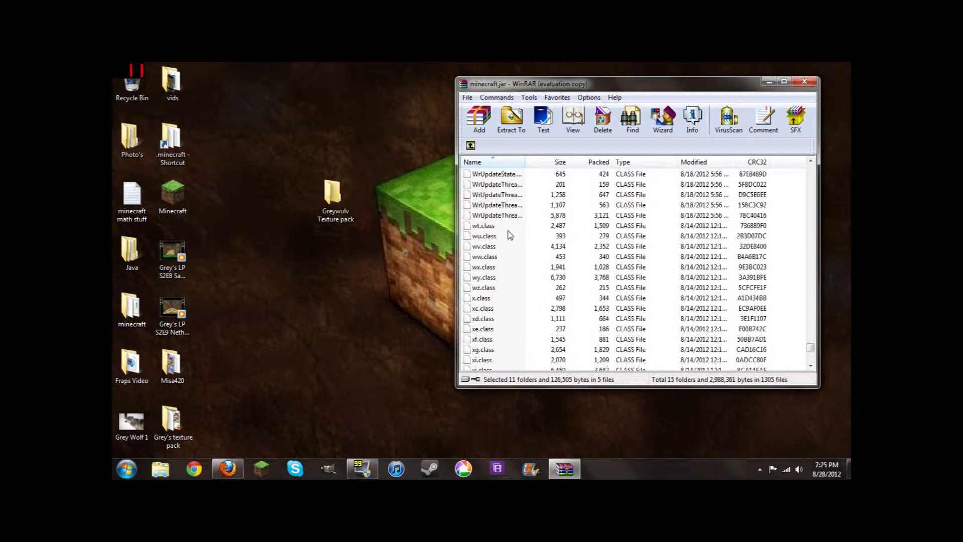
{"action": "scroll", "coordinate": [510, 233], "scroll_direction": "up", "scroll_amount": 18}
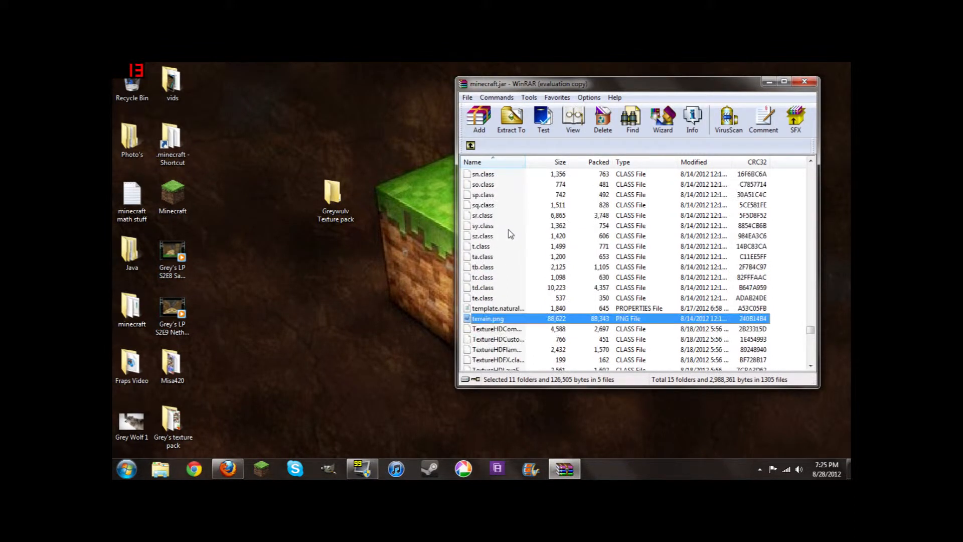
{"action": "right_click", "coordinate": [507, 353]}
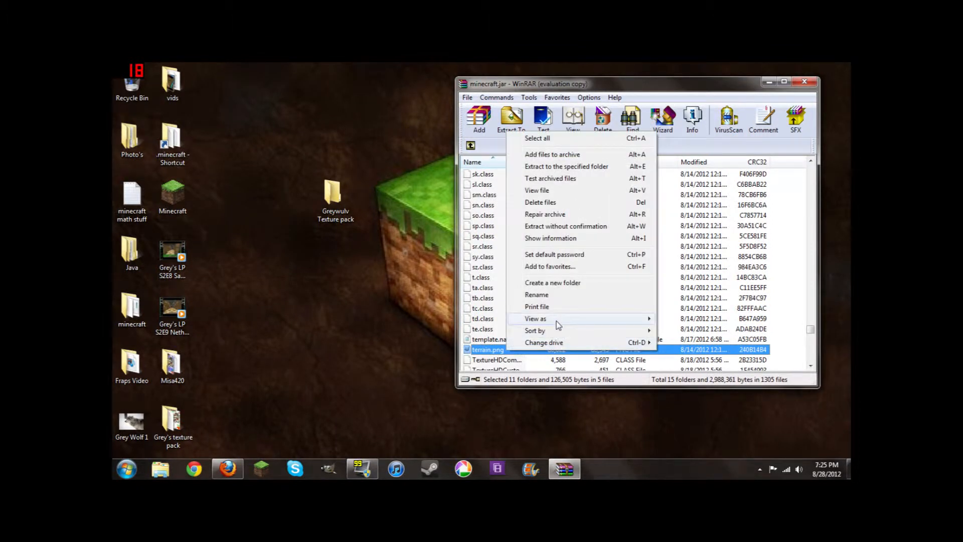
{"action": "key", "text": "Escape"}
{"action": "left_click_drag", "start_coordinate": [505, 354], "coordinate": [330, 213]}
{"action": "left_click_drag", "start_coordinate": [330, 211], "coordinate": [329, 208]}
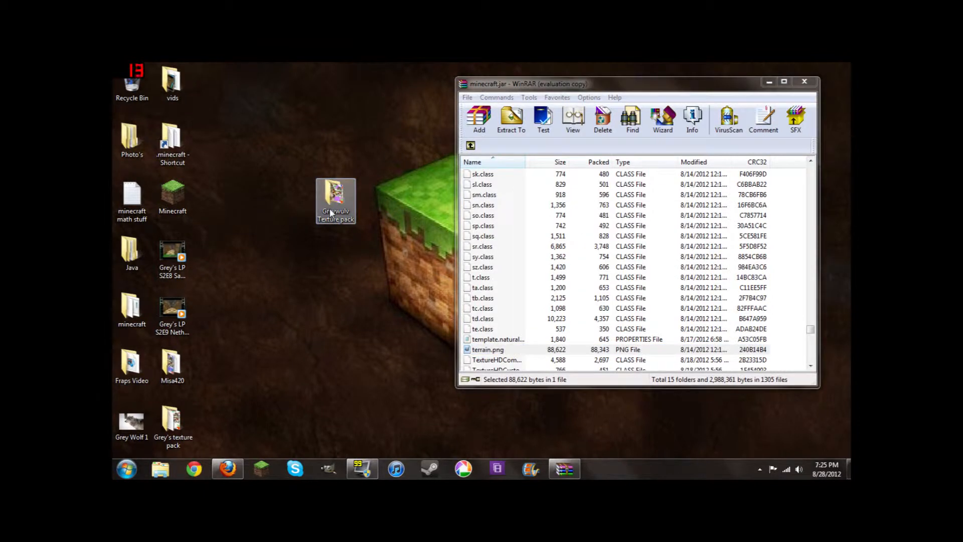
Close the minecraft.jar archive, then inspect the contents of the Greywulv Texture pack folder and close it.
{"action": "left_click", "coordinate": [805, 83]}
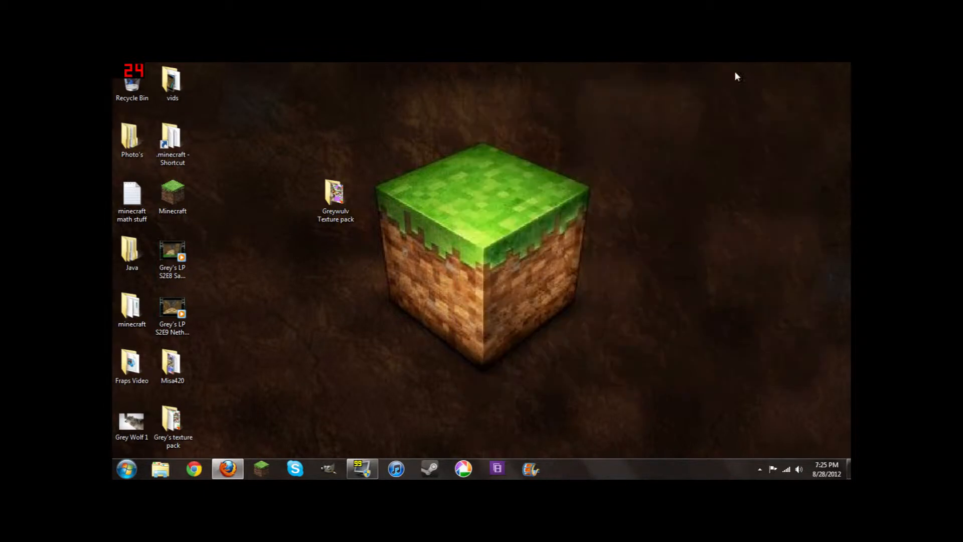
{"action": "double_click", "coordinate": [334, 200]}
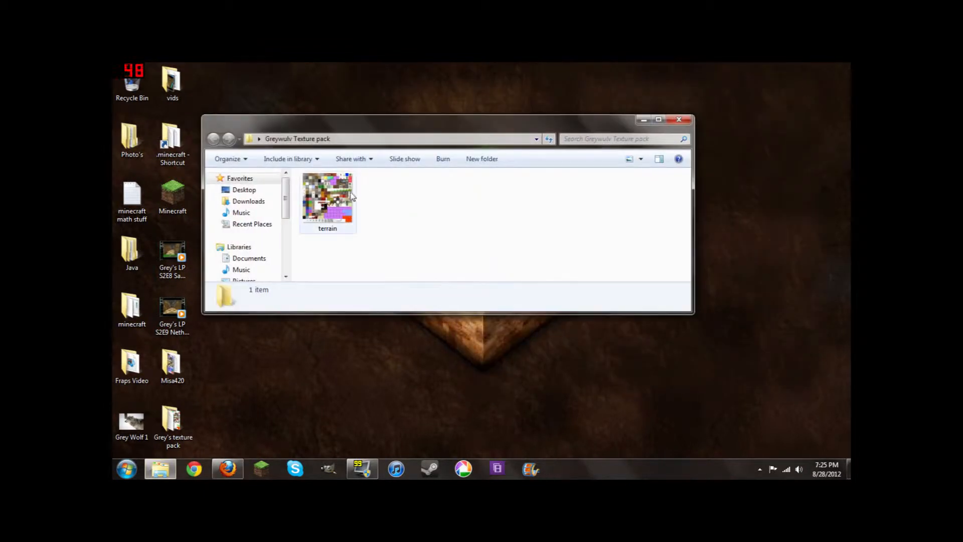
{"action": "left_click", "coordinate": [676, 121]}
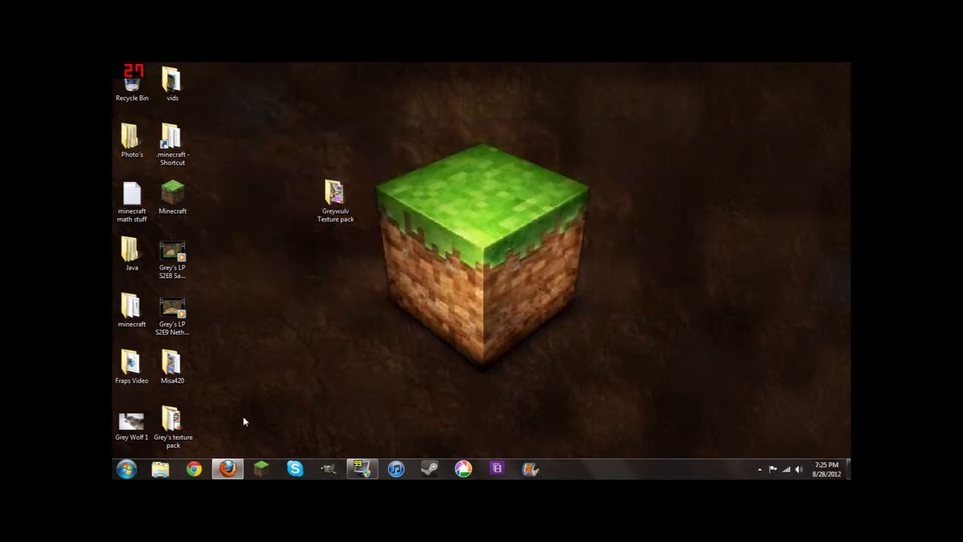
Open minecraft.jar from the .minecraft bin folder as a WinRAR archive, dismiss the licence notice and close the bin folder window.
{"action": "double_click", "coordinate": [174, 160]}
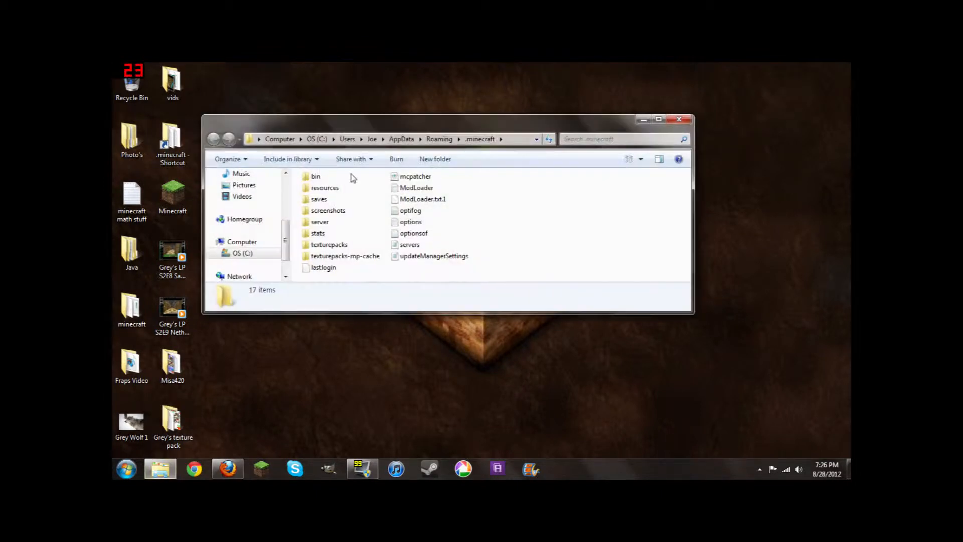
{"action": "double_click", "coordinate": [315, 178]}
{"action": "right_click", "coordinate": [334, 247]}
{"action": "mouse_move", "coordinate": [442, 275]}
{"action": "left_click", "coordinate": [515, 288]}
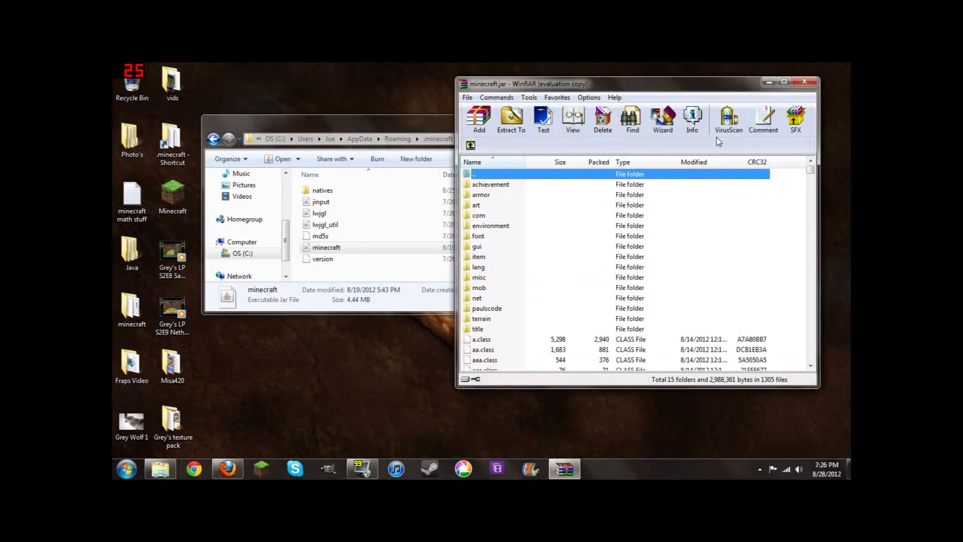
{"action": "left_click", "coordinate": [433, 127]}
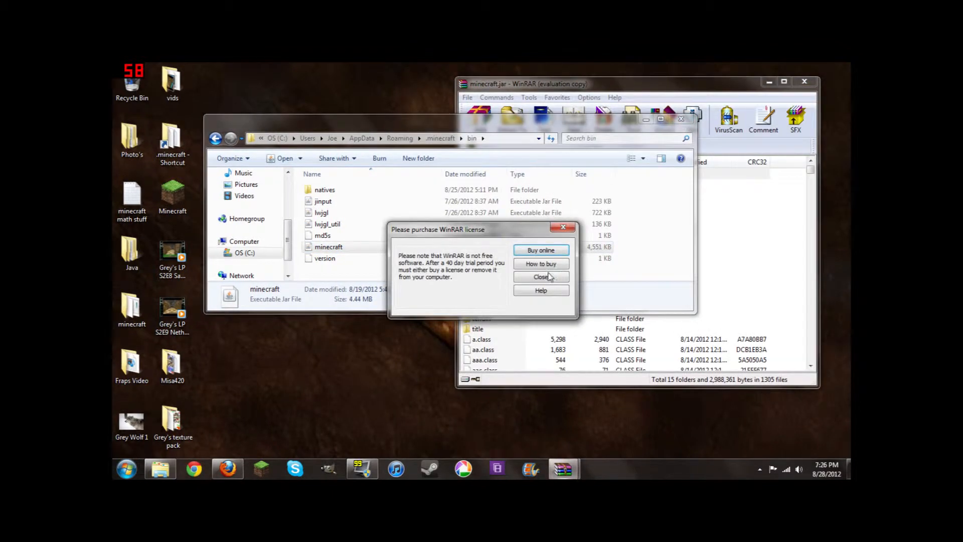
{"action": "left_click", "coordinate": [540, 277]}
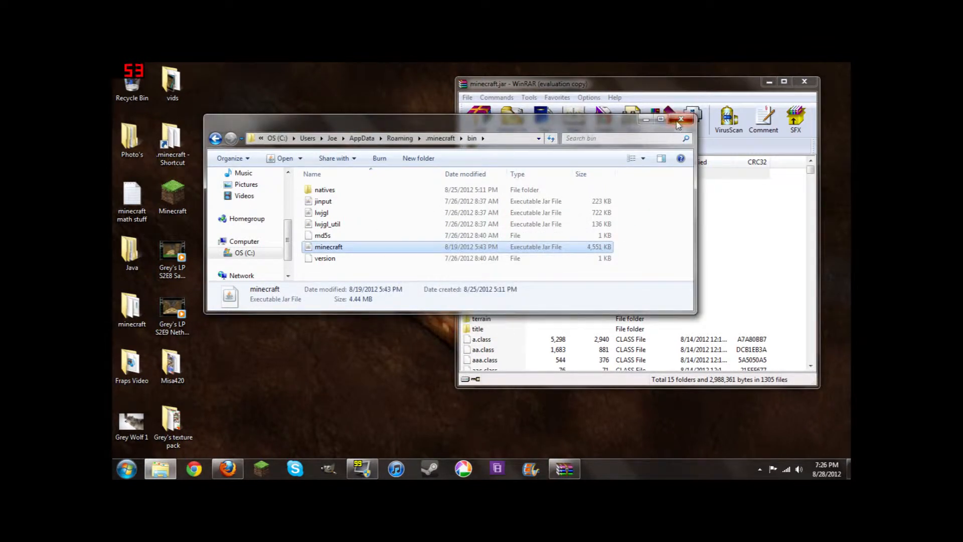
{"action": "left_click", "coordinate": [681, 119]}
Select the achievement, armor, art, environment, gui, item, misc, mob, terrain and title folders in minecraft.jar.
{"action": "left_click", "coordinate": [491, 185]}
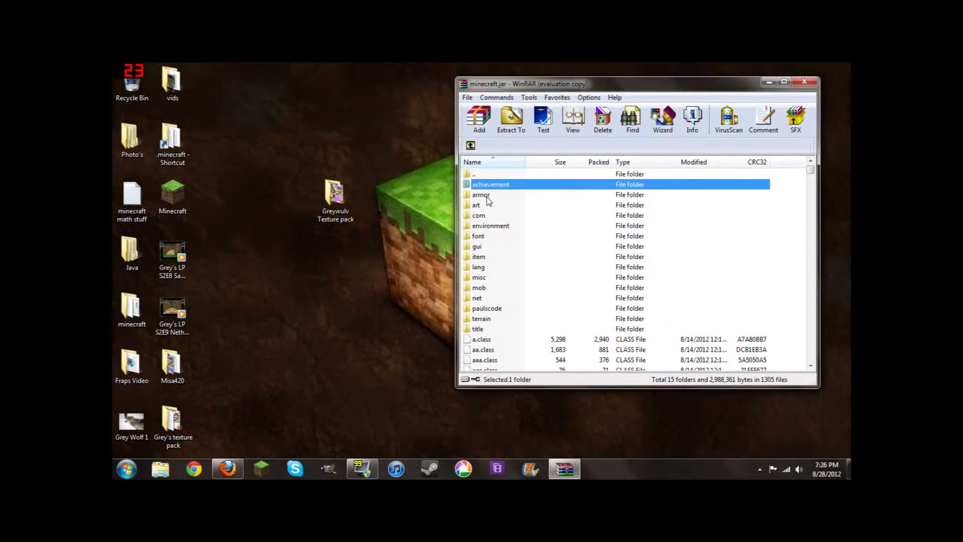
{"action": "left_click", "coordinate": [483, 209], "text": "shift"}
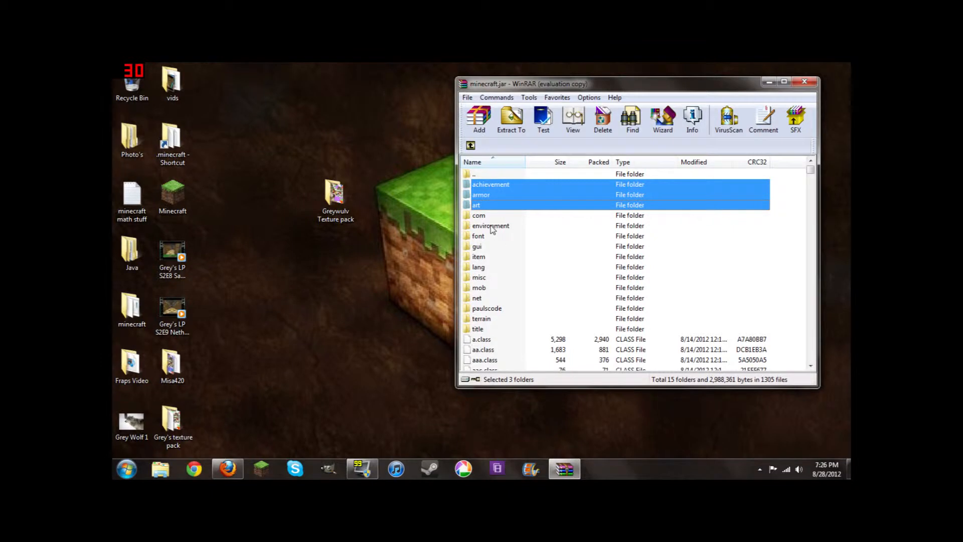
{"action": "left_click", "coordinate": [491, 227], "text": "ctrl"}
{"action": "left_click", "coordinate": [483, 237], "text": "ctrl"}
{"action": "left_click", "coordinate": [481, 238], "text": "ctrl"}
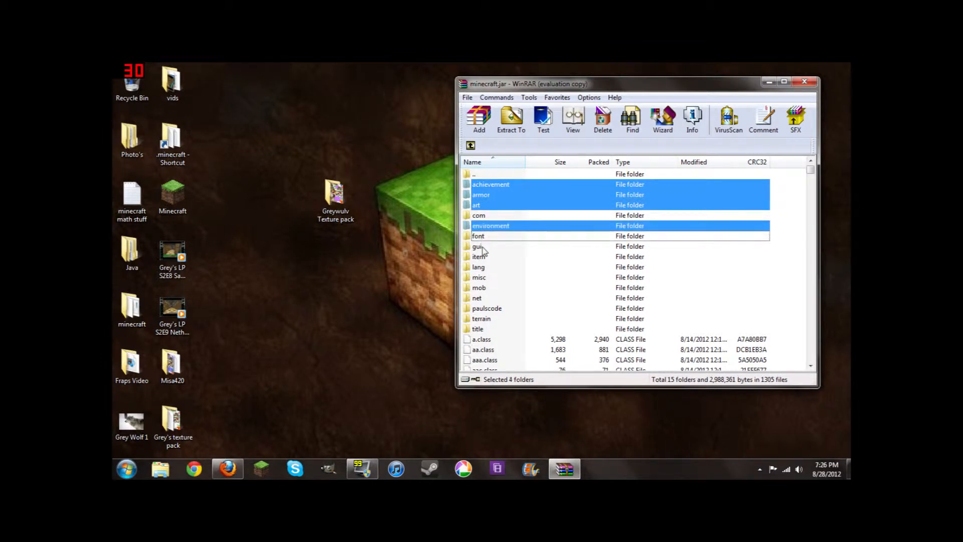
{"action": "left_click", "coordinate": [483, 246], "text": "ctrl"}
{"action": "left_click", "coordinate": [487, 257], "text": "ctrl"}
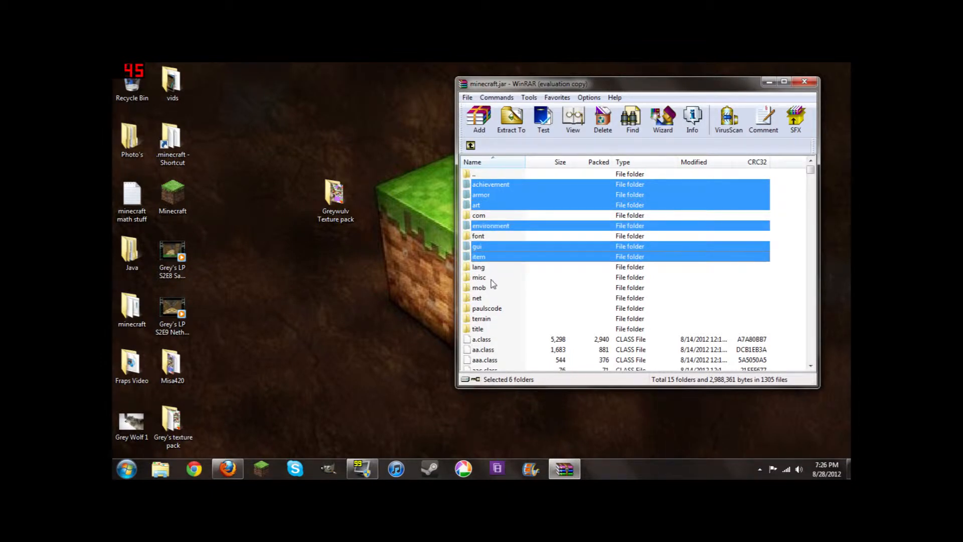
{"action": "left_click", "coordinate": [482, 278], "text": "ctrl"}
{"action": "left_click", "coordinate": [487, 289], "text": "ctrl"}
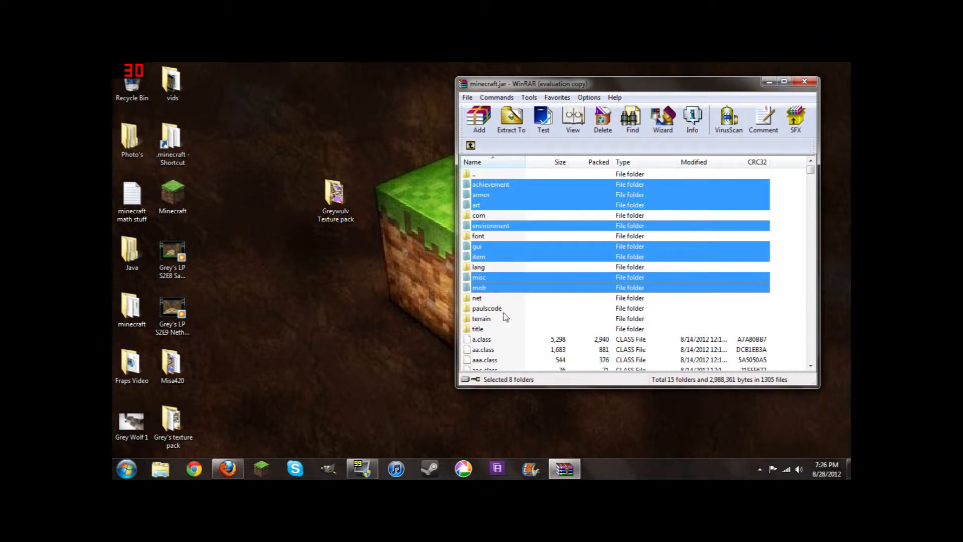
{"action": "left_click", "coordinate": [483, 320], "text": "ctrl"}
{"action": "left_click", "coordinate": [484, 330], "text": "ctrl"}
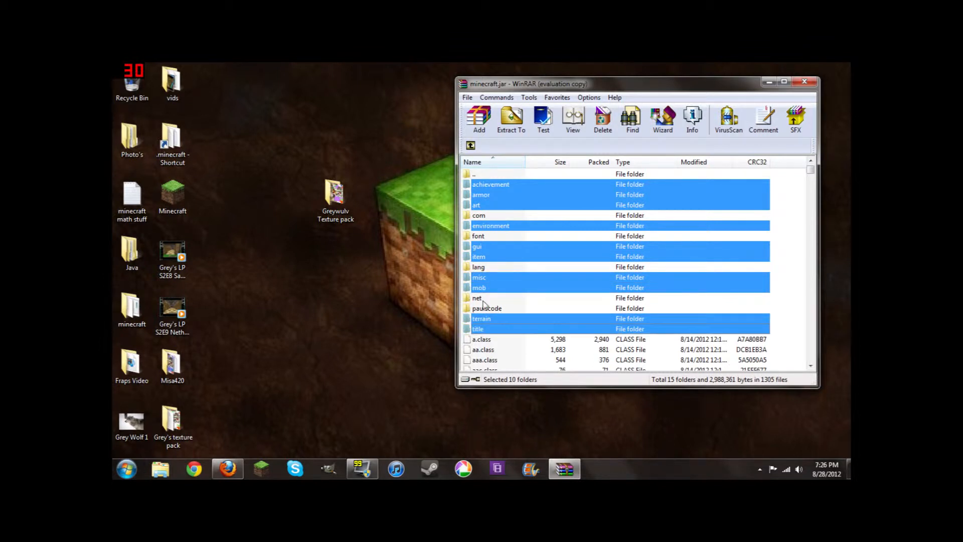
Add ctm.png and font.txt to the selection in minecraft.jar.
{"action": "scroll", "coordinate": [531, 306], "scroll_direction": "down", "scroll_amount": 19}
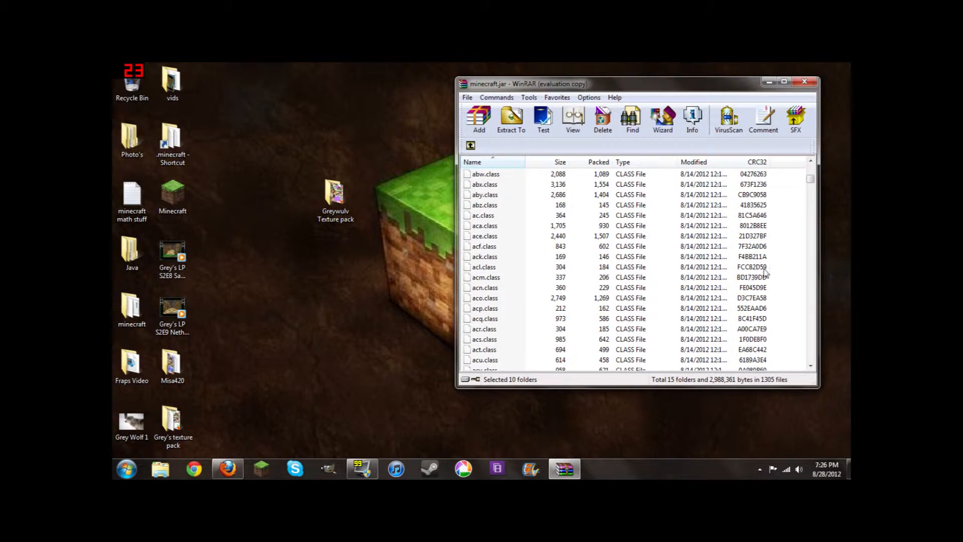
{"action": "left_click_drag", "start_coordinate": [813, 184], "coordinate": [809, 231]}
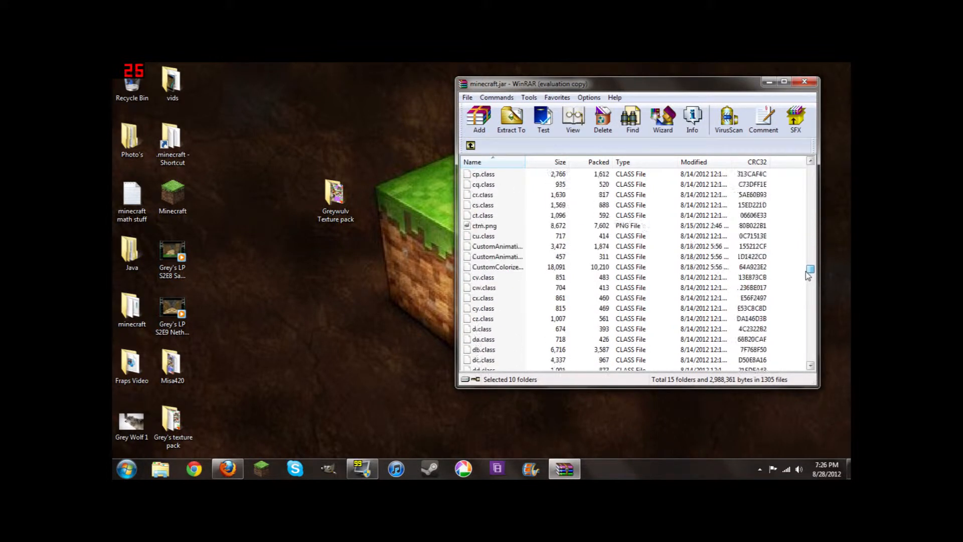
{"action": "scroll", "coordinate": [494, 354], "scroll_direction": "down", "scroll_amount": 6}
{"action": "left_click_drag", "start_coordinate": [809, 273], "coordinate": [811, 283]}
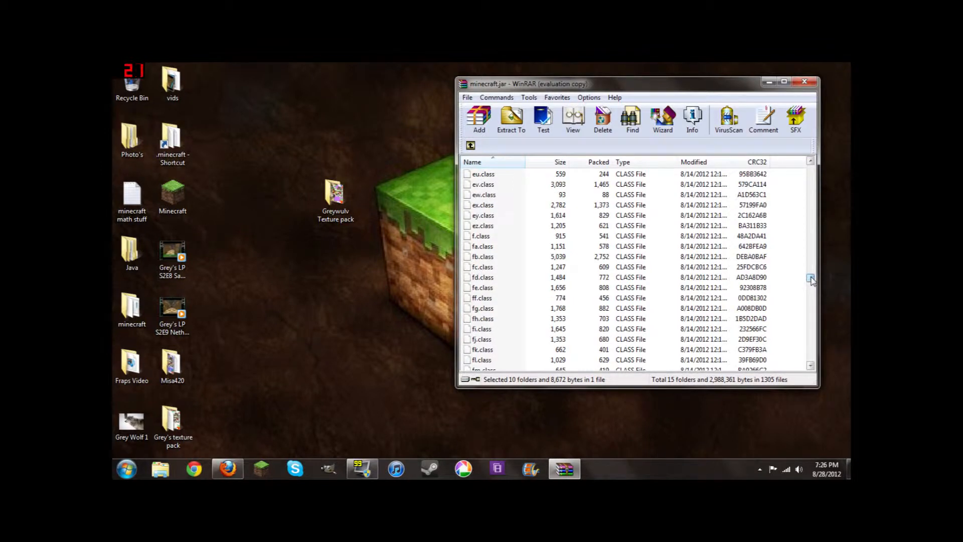
{"action": "left_click_drag", "start_coordinate": [811, 278], "coordinate": [812, 272]}
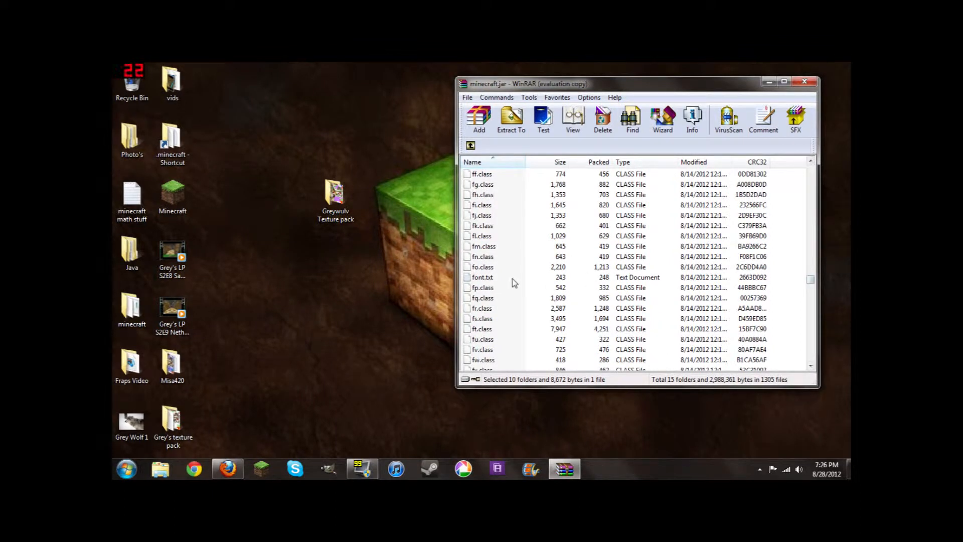
{"action": "left_click", "coordinate": [512, 278], "text": "ctrl"}
Add pack.png, pack.txt and particles.png to the selection, then extract all selected items into the desktop folder Greywulv Texture pack.
{"action": "left_click_drag", "start_coordinate": [811, 281], "coordinate": [811, 315]}
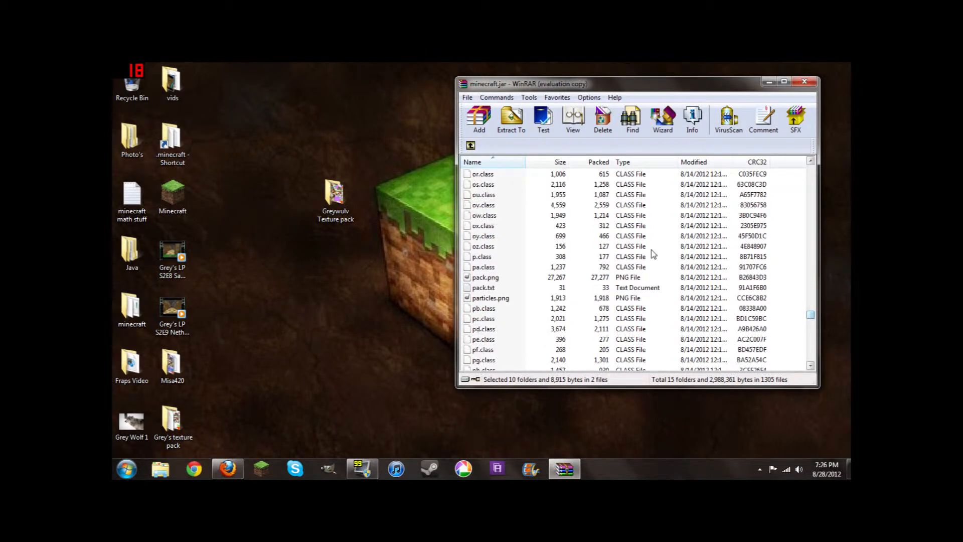
{"action": "left_click", "coordinate": [494, 278], "text": "ctrl"}
{"action": "left_click", "coordinate": [495, 287], "text": "ctrl"}
{"action": "left_click", "coordinate": [496, 297], "text": "ctrl"}
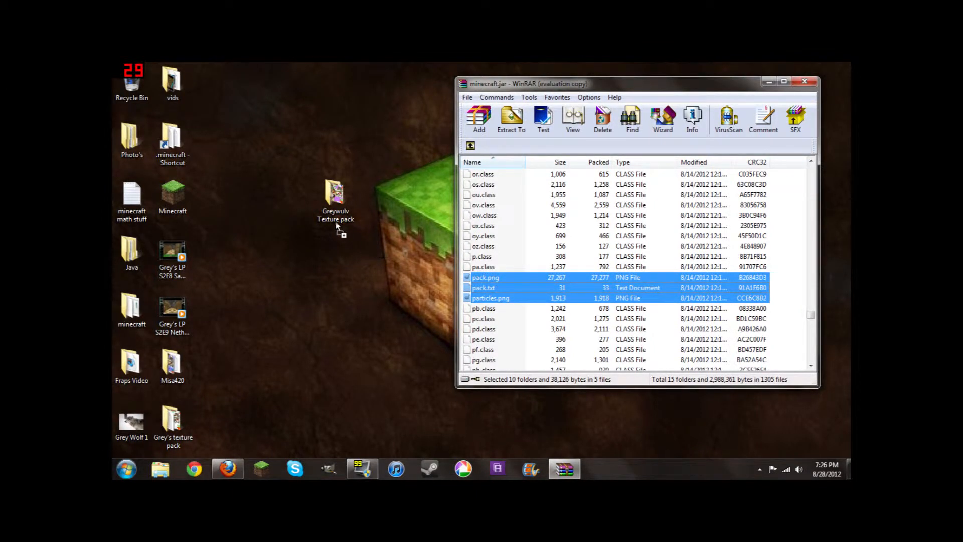
{"action": "left_click_drag", "start_coordinate": [337, 226], "coordinate": [333, 215]}
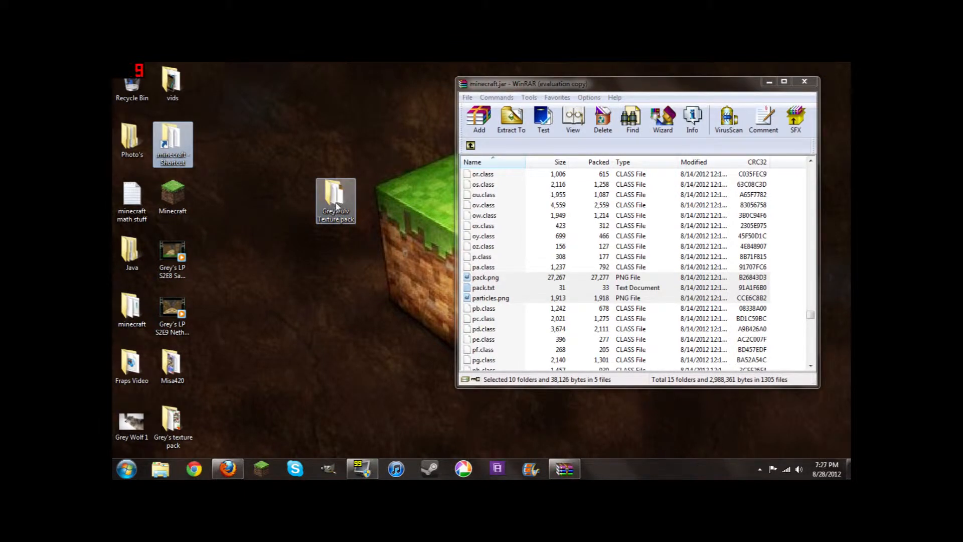
Open the Greywulv Texture pack folder, close the minecraft.jar archive and snap the folder window to the right half of the desktop.
{"action": "double_click", "coordinate": [336, 205]}
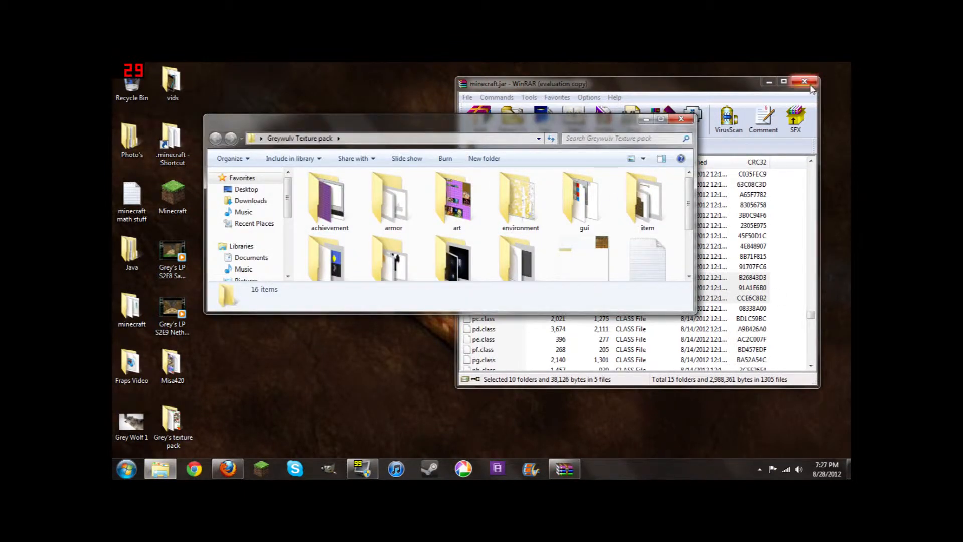
{"action": "left_click", "coordinate": [805, 81]}
{"action": "left_click_drag", "start_coordinate": [573, 121], "coordinate": [850, 100]}
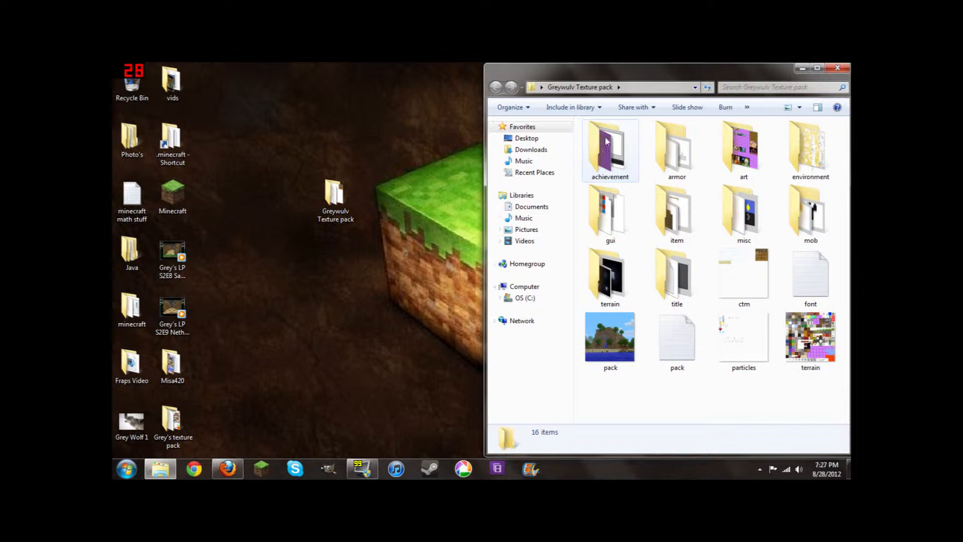
Examine the contents of the achievement, armor, art and environment folders in the texture pack, returning to the pack's main folder.
{"action": "double_click", "coordinate": [623, 180]}
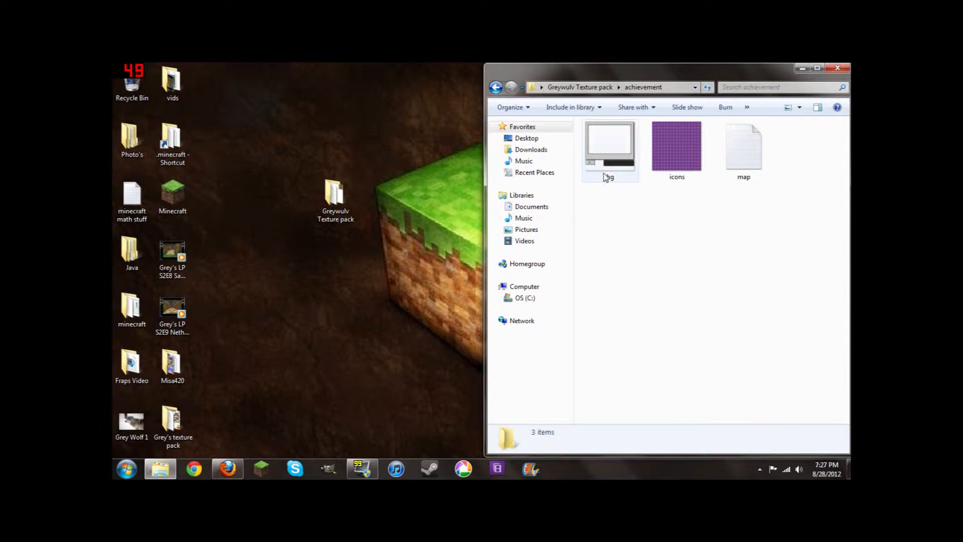
{"action": "left_click", "coordinate": [496, 88]}
{"action": "double_click", "coordinate": [695, 160]}
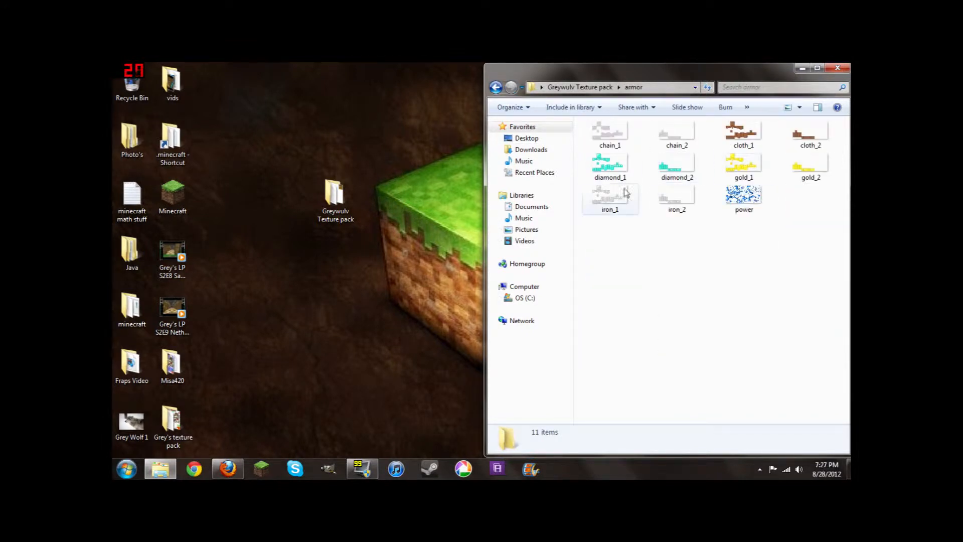
{"action": "left_click", "coordinate": [495, 88]}
{"action": "double_click", "coordinate": [742, 155]}
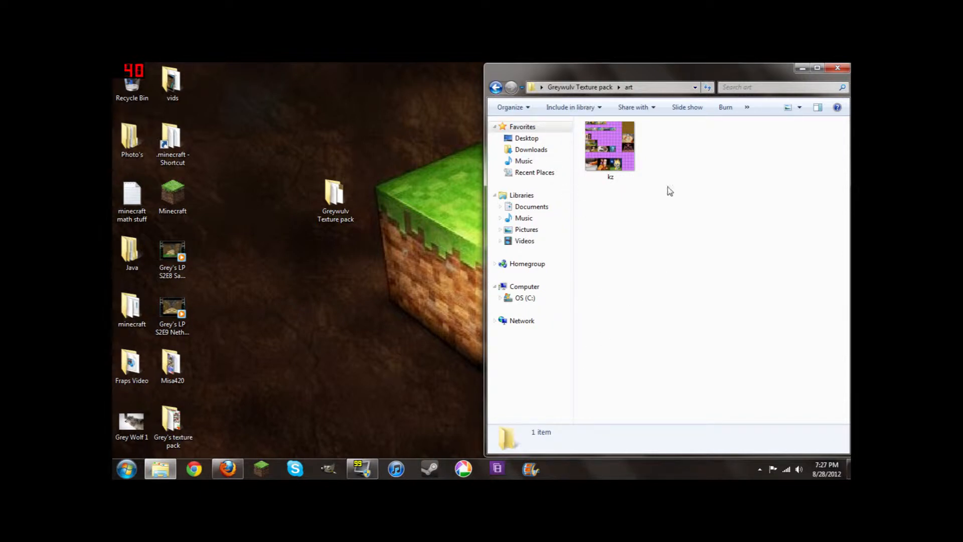
{"action": "left_click", "coordinate": [496, 87]}
{"action": "double_click", "coordinate": [795, 149]}
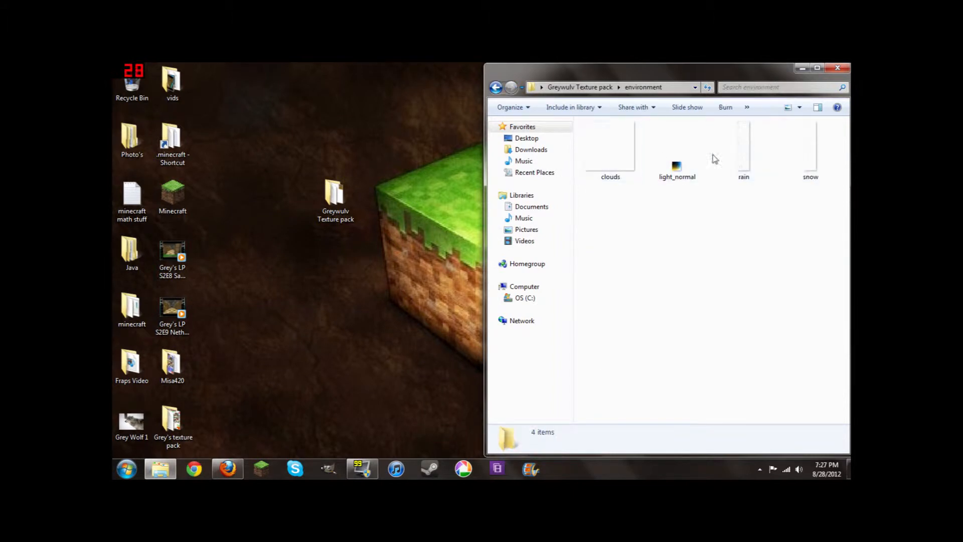
{"action": "left_click", "coordinate": [496, 88]}
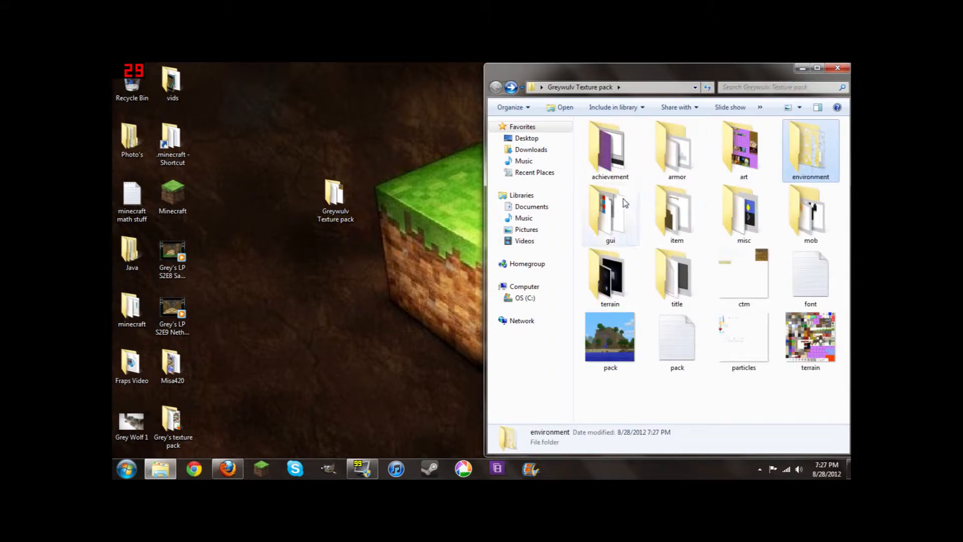
Look through the images in the gui and item folders, then return to the texture pack's main folder.
{"action": "double_click", "coordinate": [604, 219]}
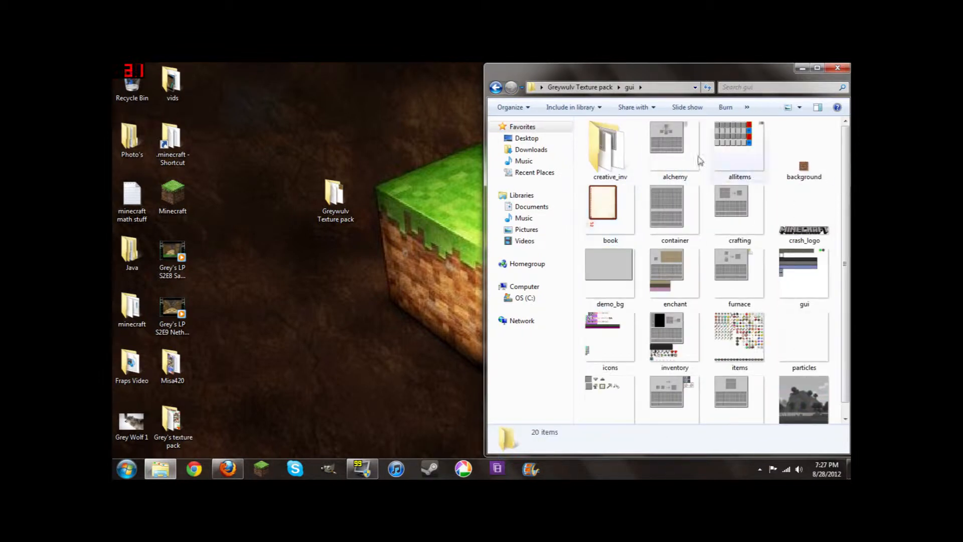
{"action": "scroll", "coordinate": [776, 190], "scroll_direction": "down", "scroll_amount": 1}
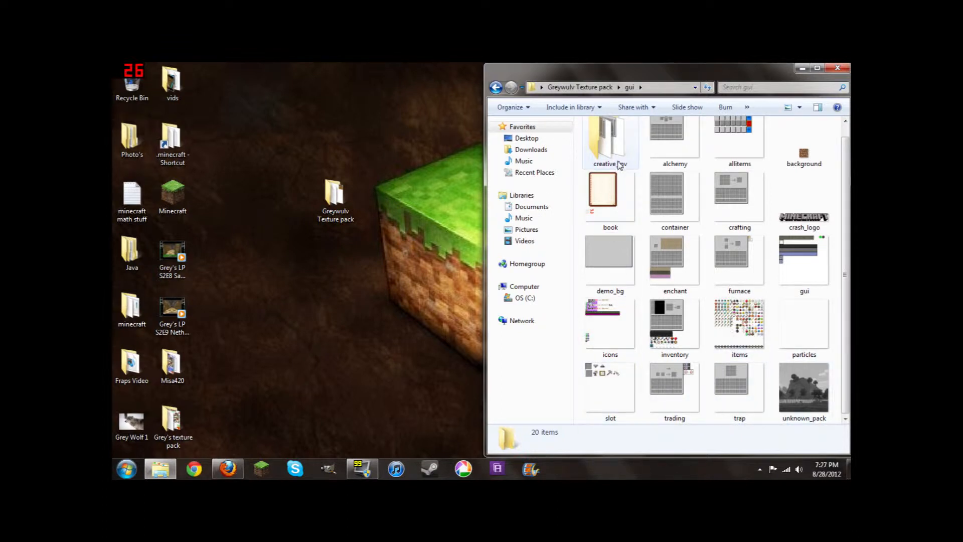
{"action": "scroll", "coordinate": [621, 168], "scroll_direction": "up", "scroll_amount": 1}
{"action": "left_click", "coordinate": [496, 89]}
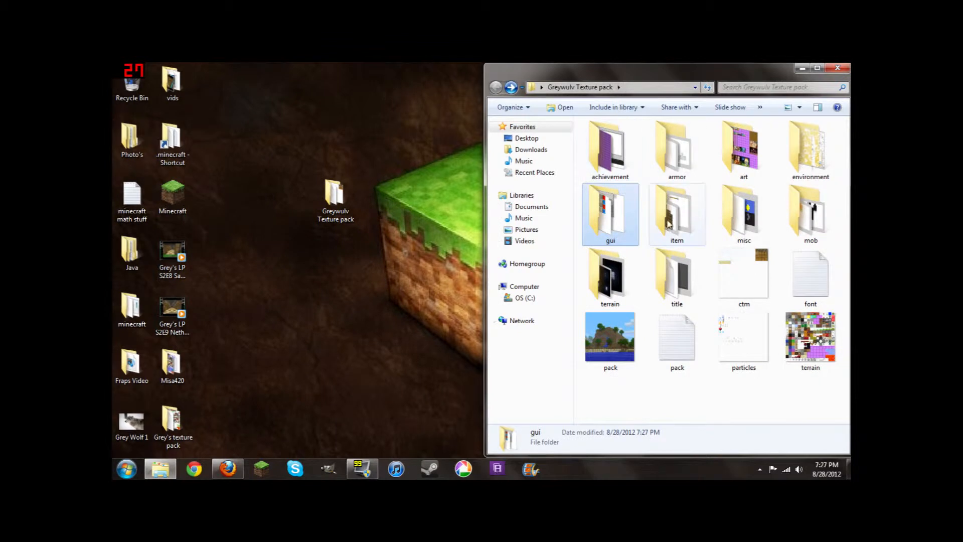
{"action": "double_click", "coordinate": [683, 223]}
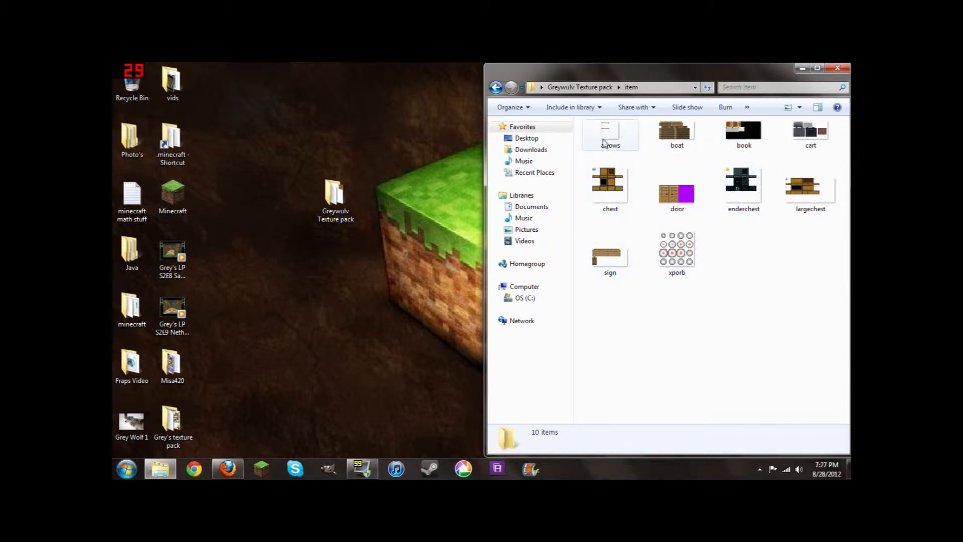
{"action": "left_click", "coordinate": [495, 87]}
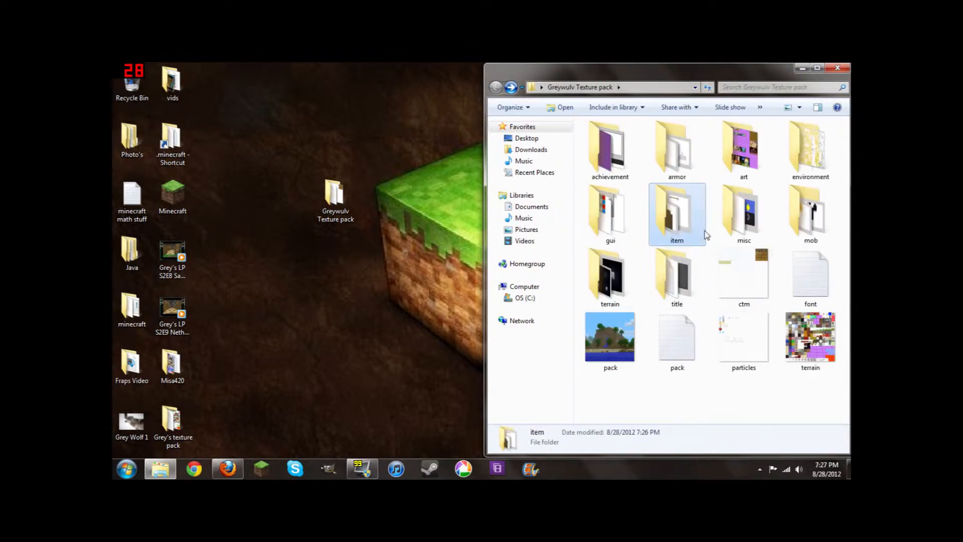
Look through the images in the misc and mob folders, including the details of the char image in mob.
{"action": "left_click", "coordinate": [739, 226]}
{"action": "double_click", "coordinate": [739, 226]}
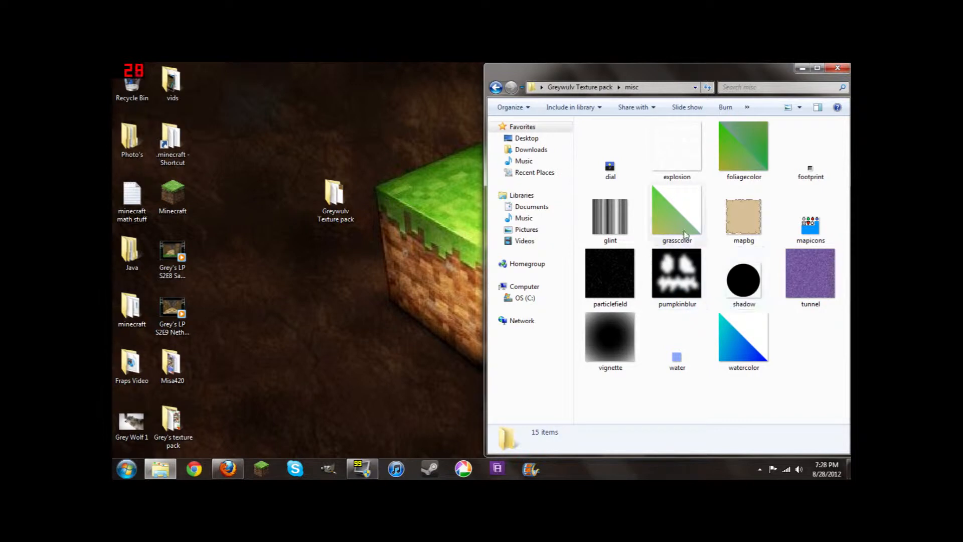
{"action": "left_click", "coordinate": [495, 87]}
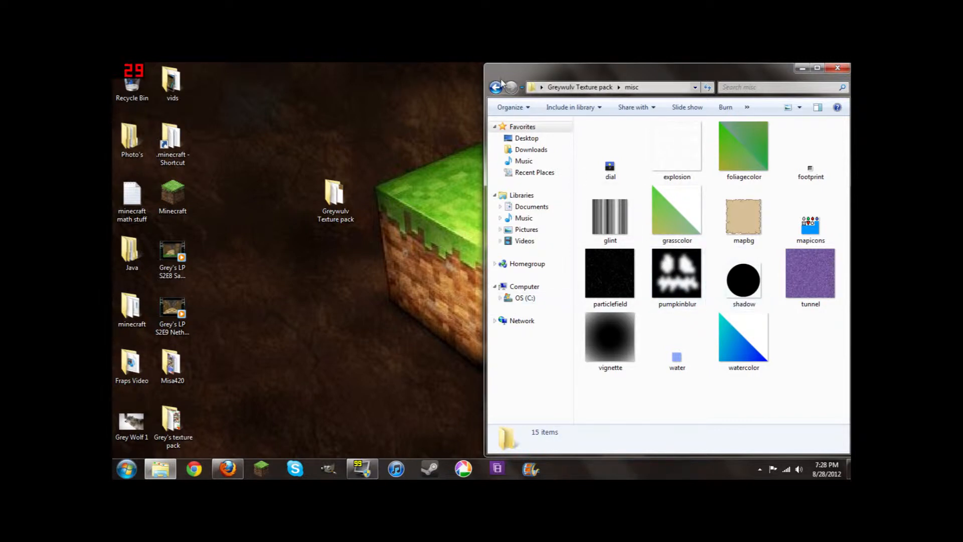
{"action": "double_click", "coordinate": [808, 214]}
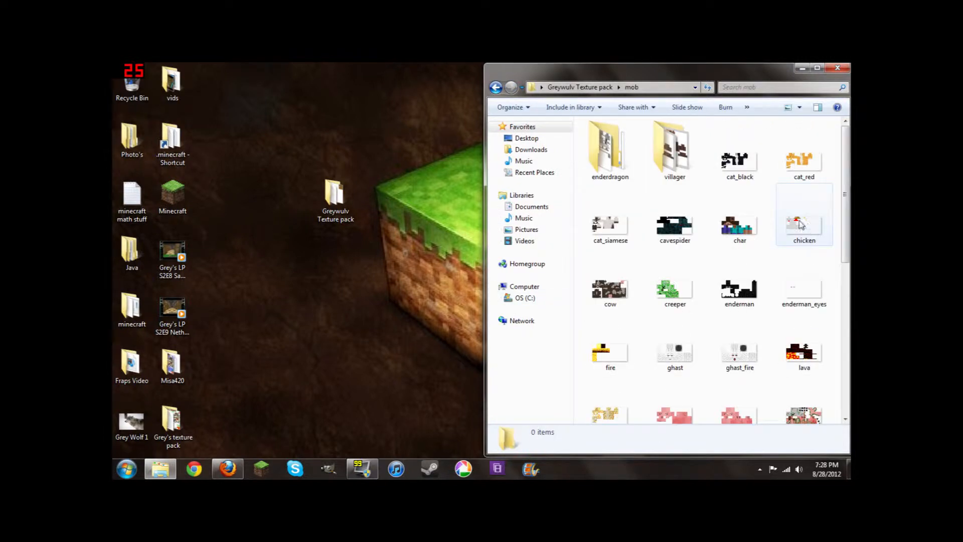
{"action": "scroll", "coordinate": [737, 295], "scroll_direction": "down", "scroll_amount": 5}
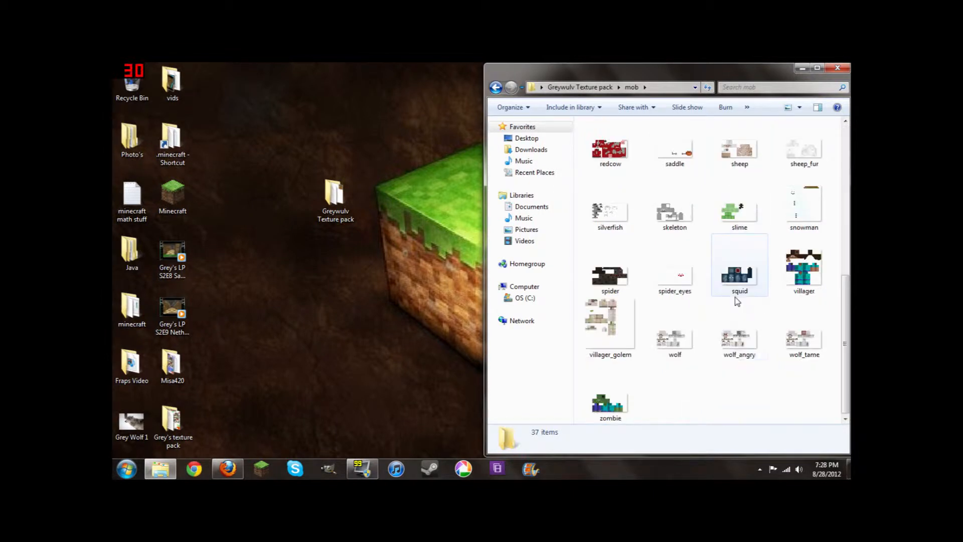
{"action": "scroll", "coordinate": [610, 397], "scroll_direction": "up", "scroll_amount": 5}
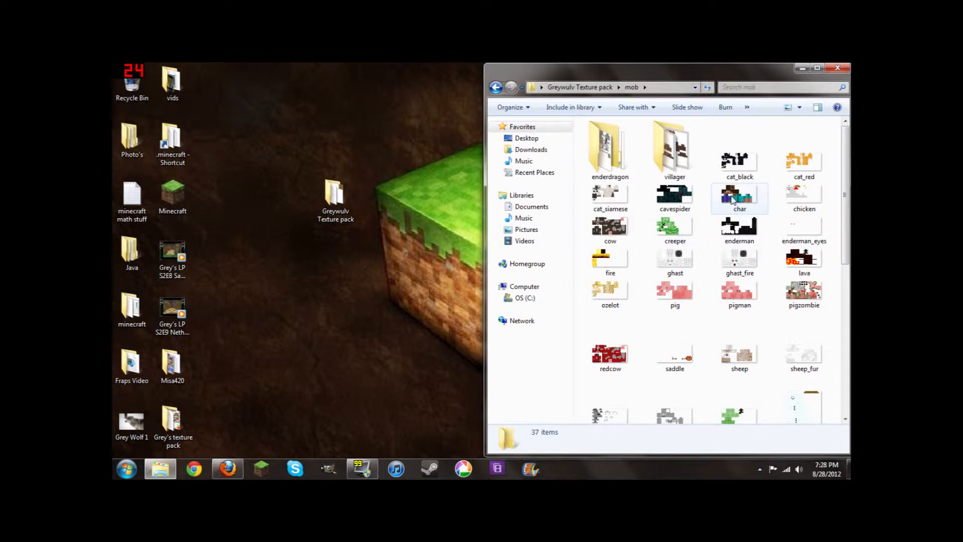
{"action": "mouse_move", "coordinate": [733, 199]}
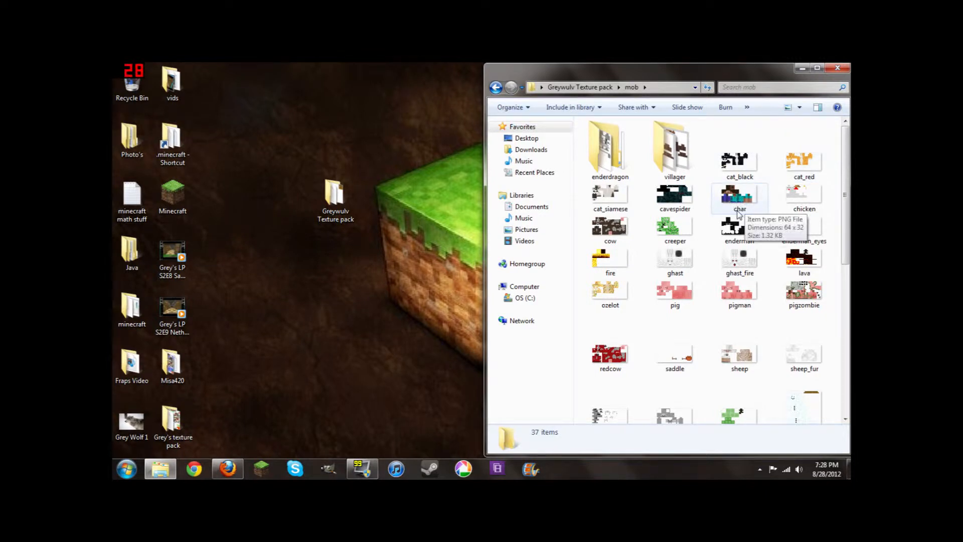
Look through the rest of the mob images and the terrain and title folders, returning to the texture pack's main folder.
{"action": "scroll", "coordinate": [751, 216], "scroll_direction": "down", "scroll_amount": 3}
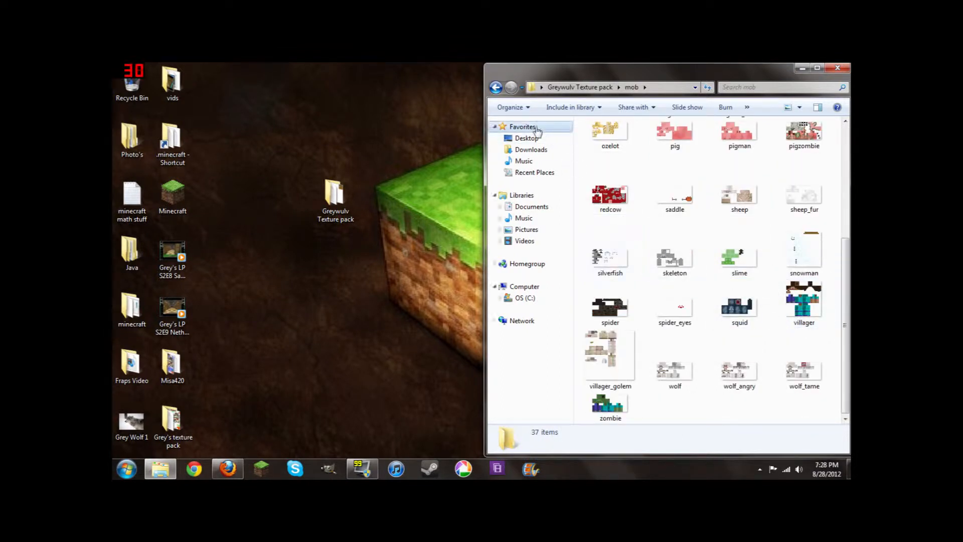
{"action": "left_click", "coordinate": [496, 87]}
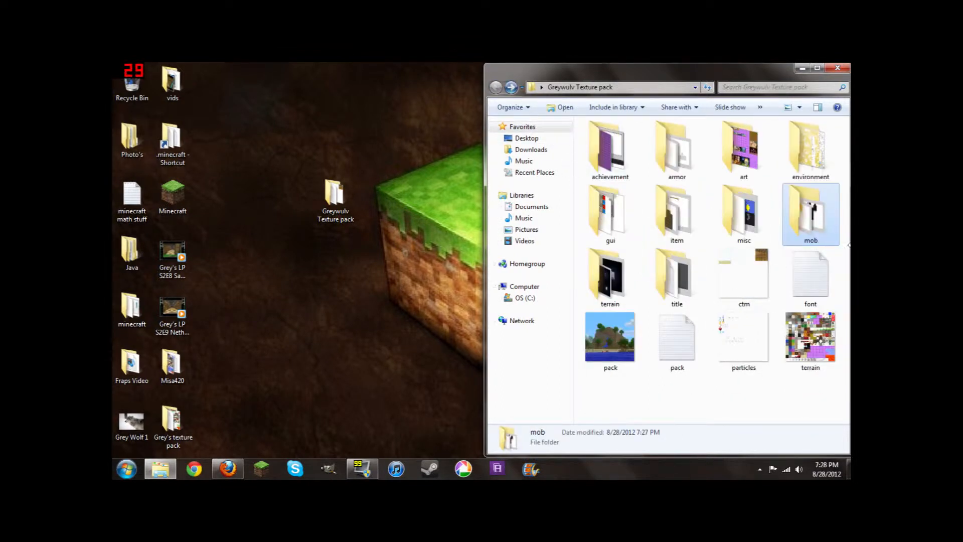
{"action": "double_click", "coordinate": [613, 275]}
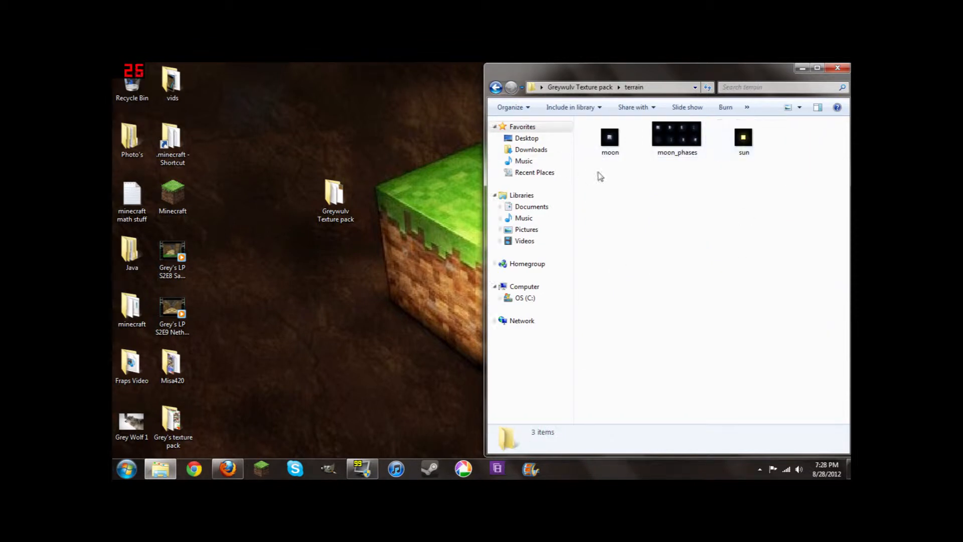
{"action": "left_click", "coordinate": [496, 87]}
{"action": "double_click", "coordinate": [677, 276]}
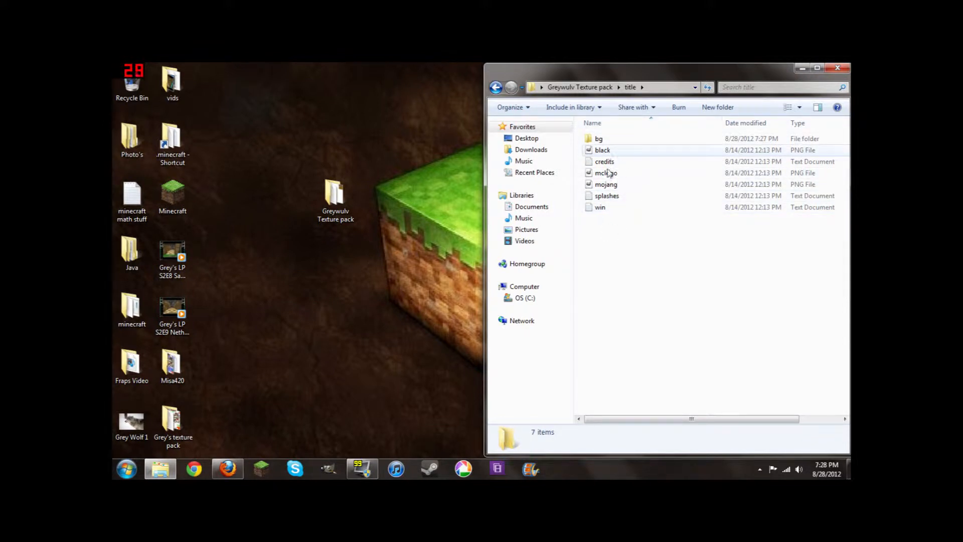
{"action": "left_click", "coordinate": [496, 87]}
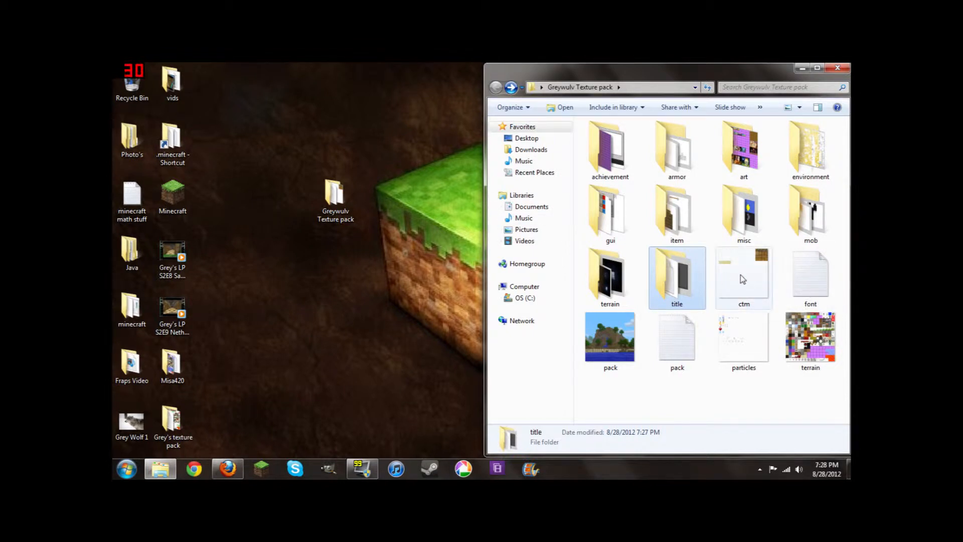
Check the contents of the font text file in Notepad and delete that file from the texture pack folder.
{"action": "left_click", "coordinate": [813, 282]}
{"action": "double_click", "coordinate": [815, 284]}
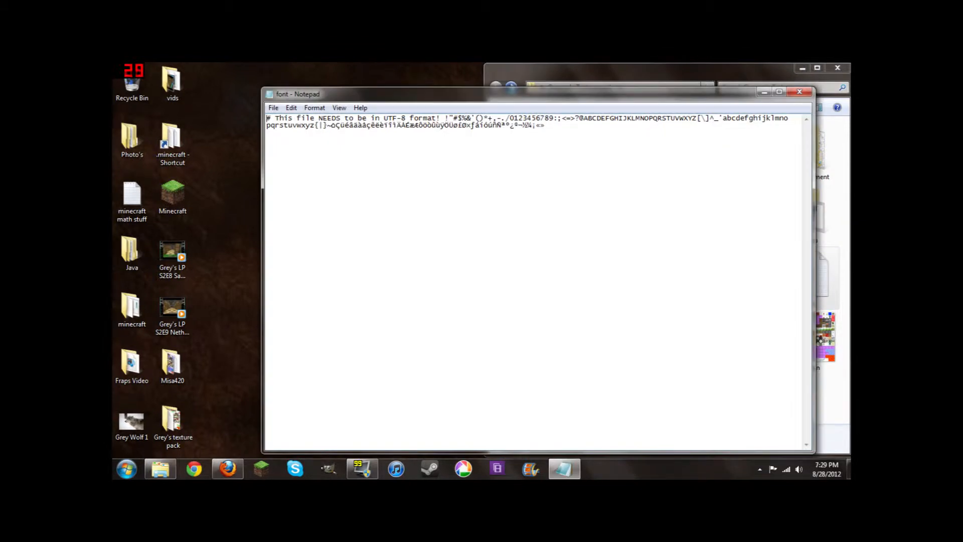
{"action": "left_click", "coordinate": [792, 93]}
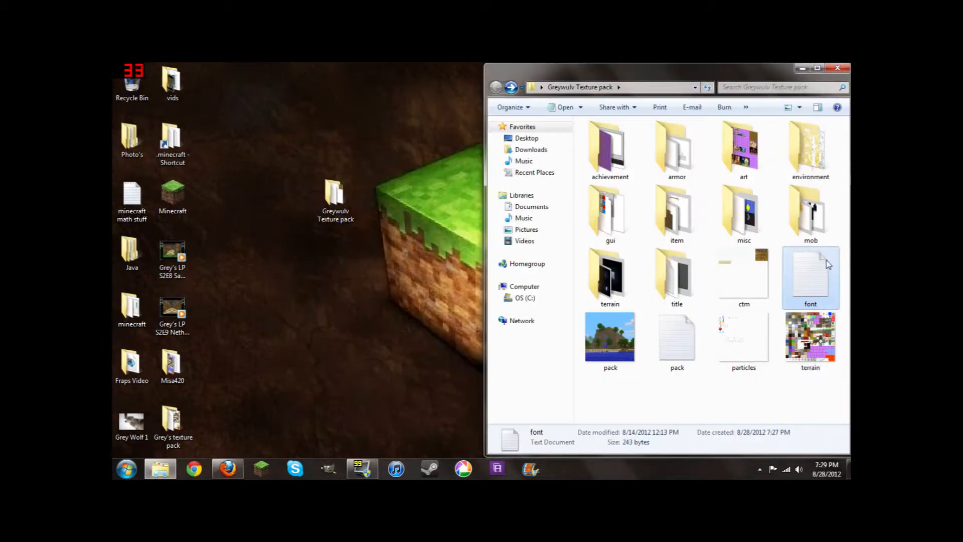
{"action": "right_click", "coordinate": [824, 268]}
{"action": "left_click", "coordinate": [726, 421]}
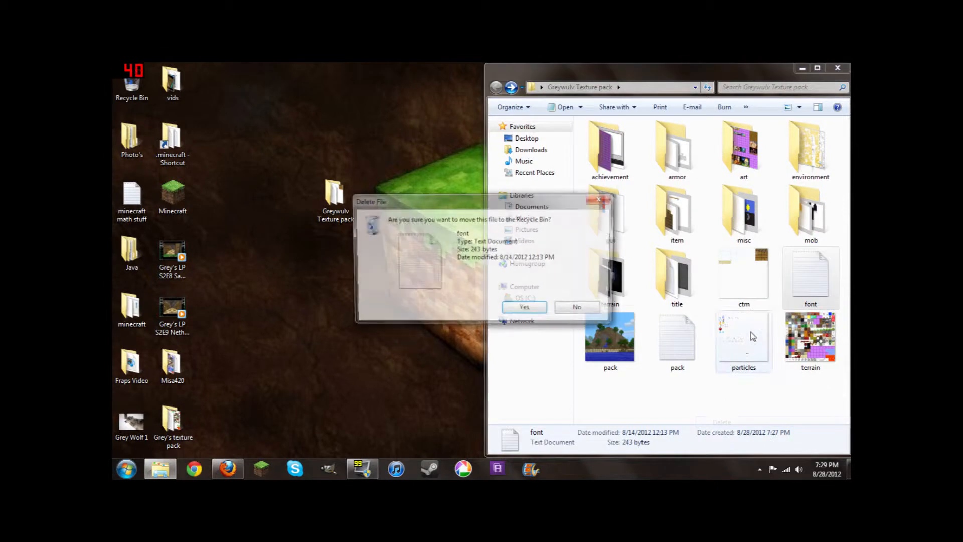
{"action": "left_click", "coordinate": [525, 309]}
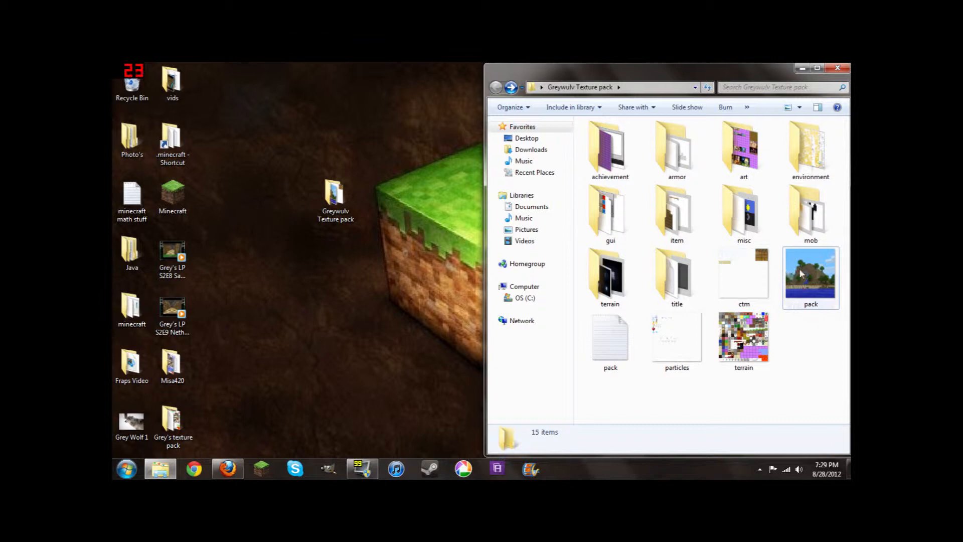
Replace the text in the pack text file with "Greywulv's Texture pack!!!!!!" and save it.
{"action": "double_click", "coordinate": [618, 340]}
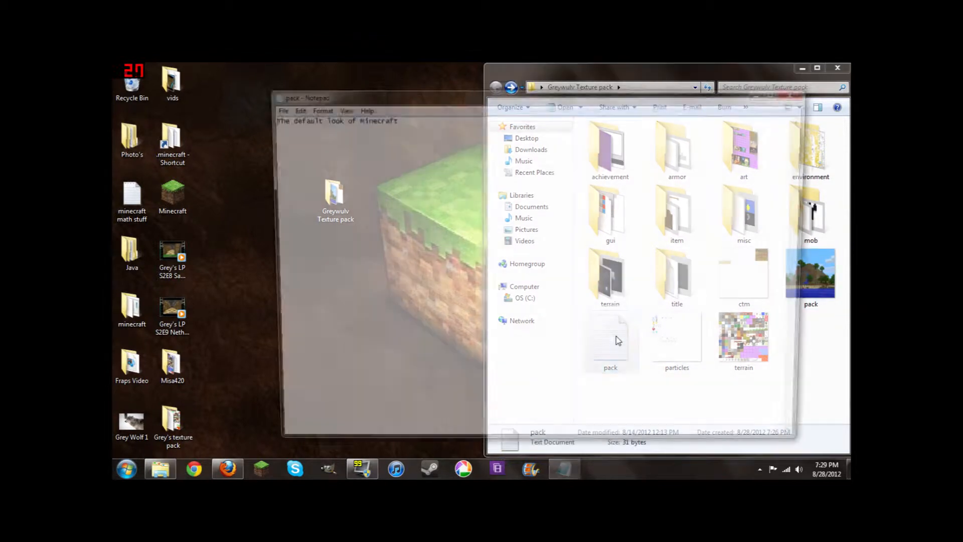
{"action": "left_click_drag", "start_coordinate": [409, 95], "coordinate": [293, 120]}
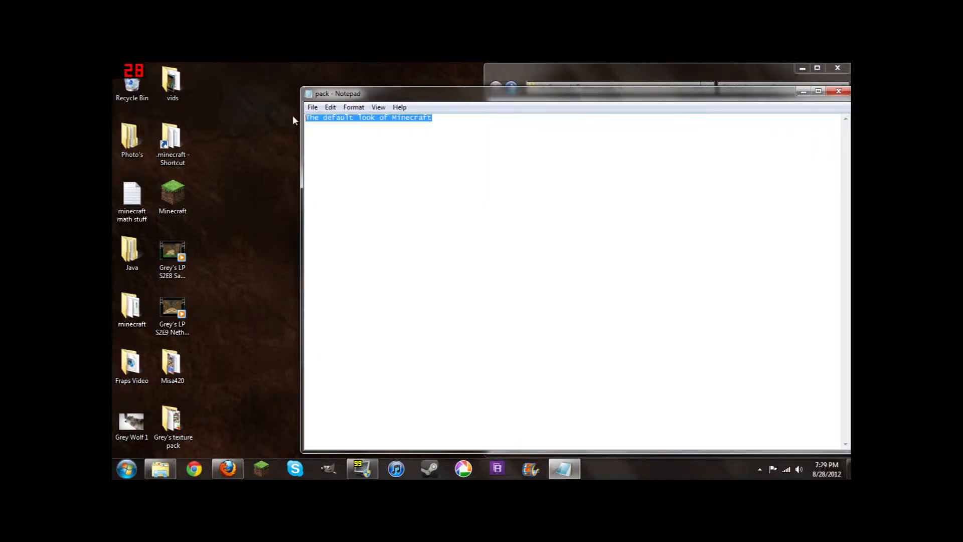
{"action": "type", "text": "G"}
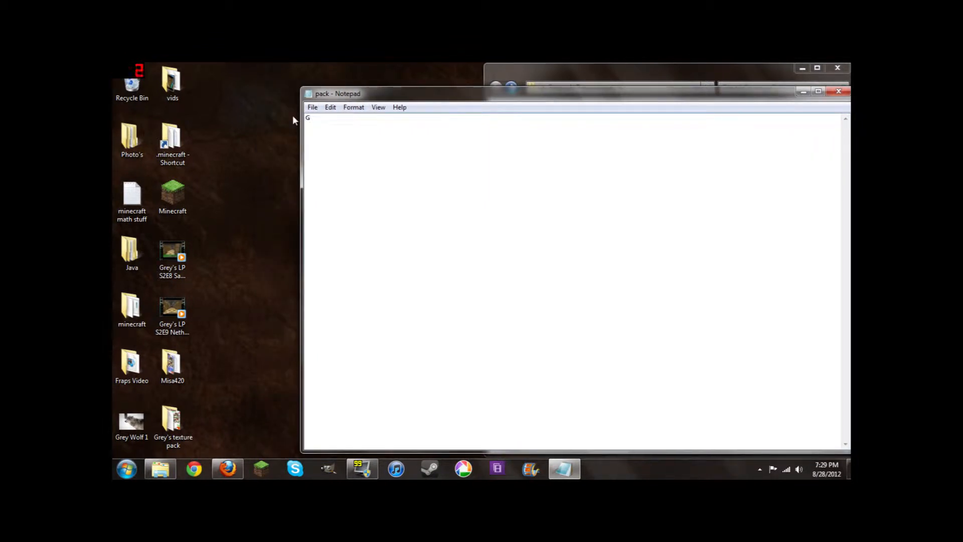
{"action": "type", "text": "reywulv's Texture pack!!!!!!"}
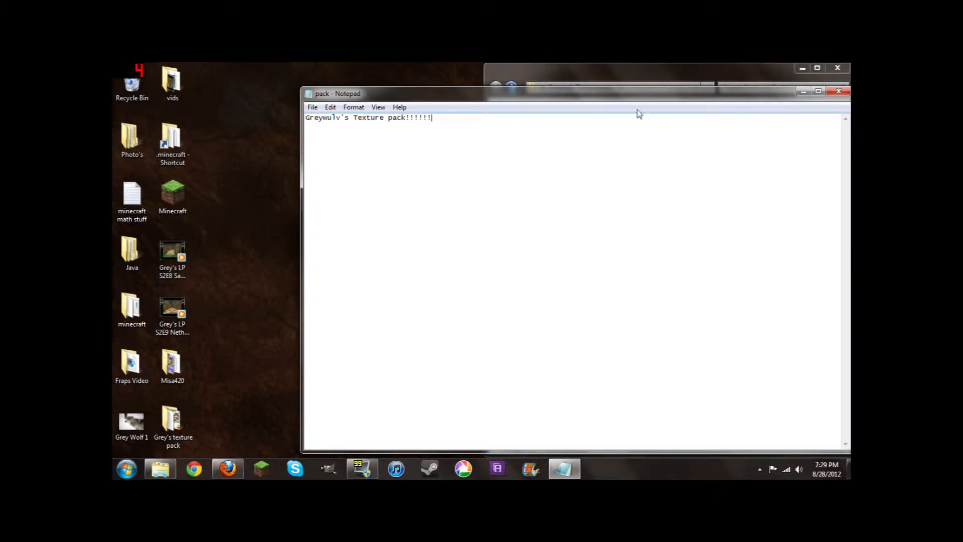
{"action": "left_click", "coordinate": [841, 92]}
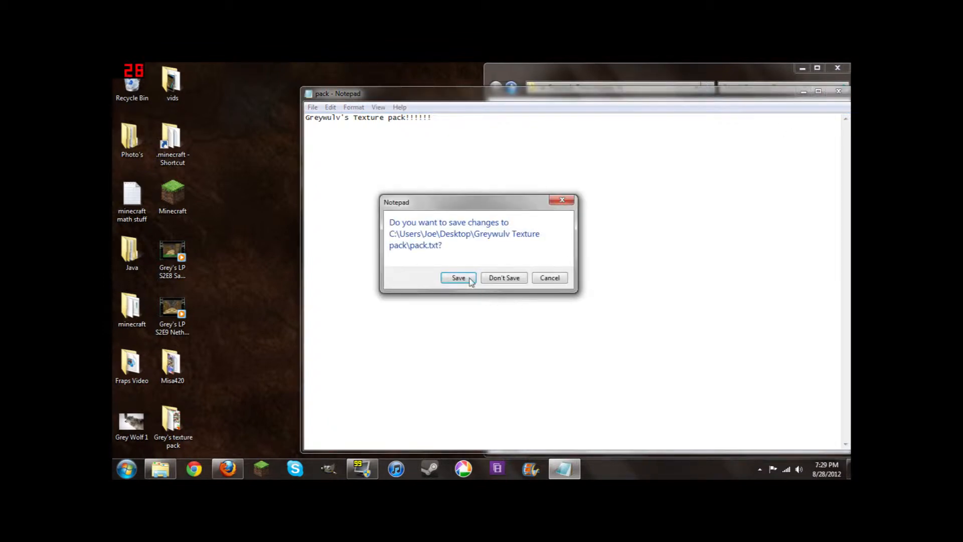
{"action": "left_click", "coordinate": [467, 277]}
{"action": "left_click", "coordinate": [694, 408]}
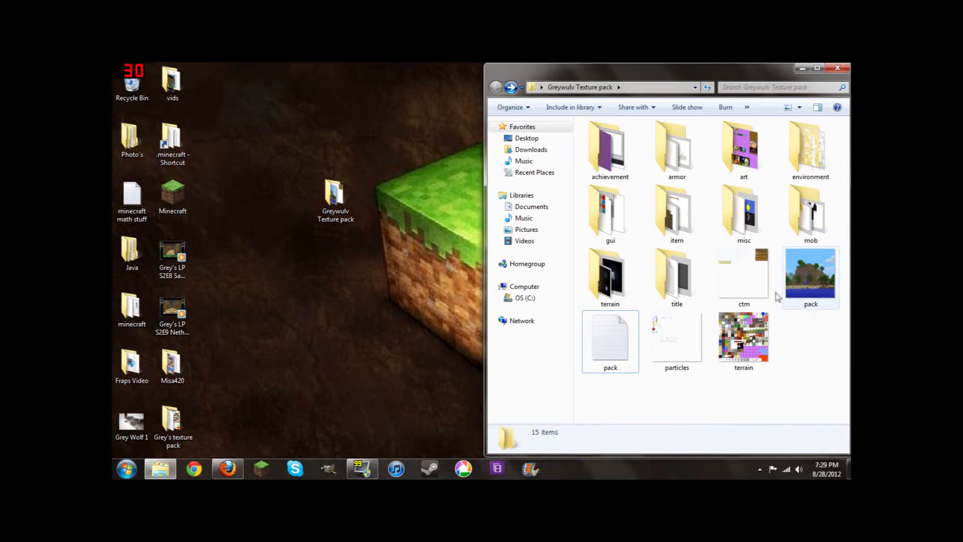
Open the terrain image in GIMP, maximize its window and zoom in to 400% on the upper block textures.
{"action": "left_click", "coordinate": [737, 344]}
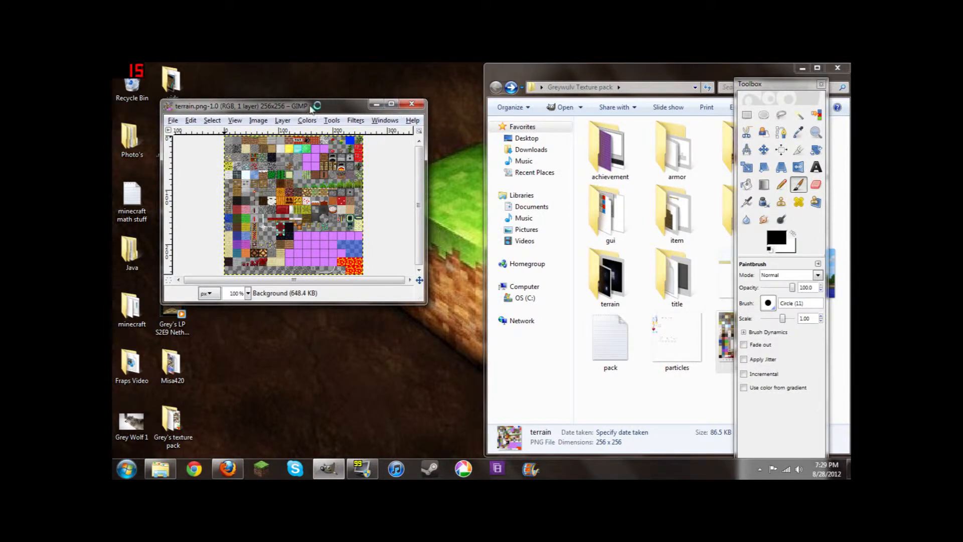
{"action": "left_click_drag", "start_coordinate": [315, 107], "coordinate": [423, 116]}
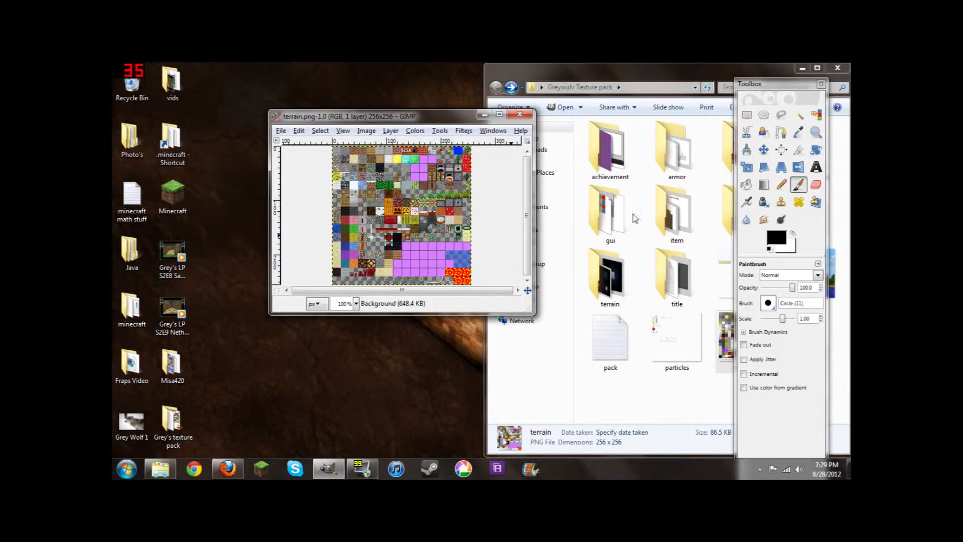
{"action": "left_click", "coordinate": [815, 132]}
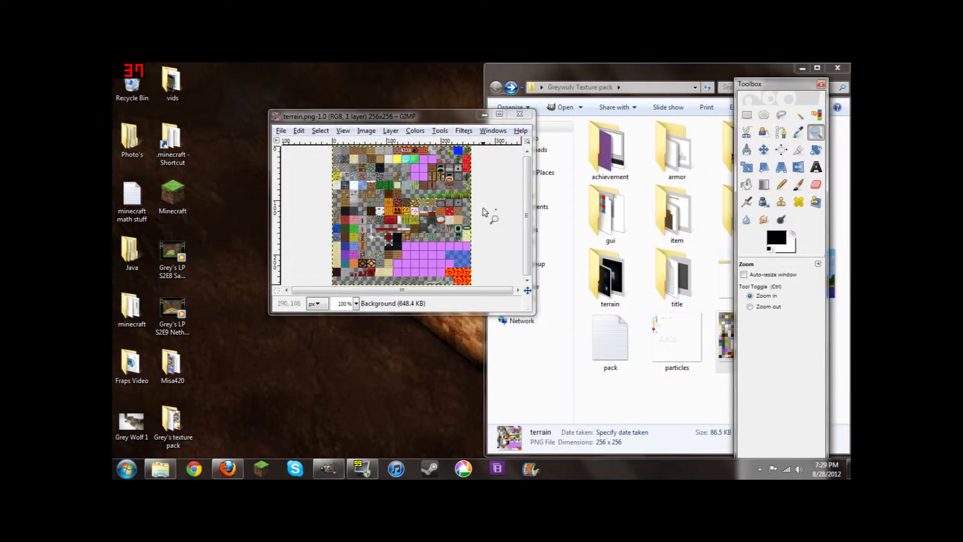
{"action": "left_click", "coordinate": [386, 218]}
{"action": "scroll", "coordinate": [387, 226], "scroll_direction": "up", "scroll_amount": 3}
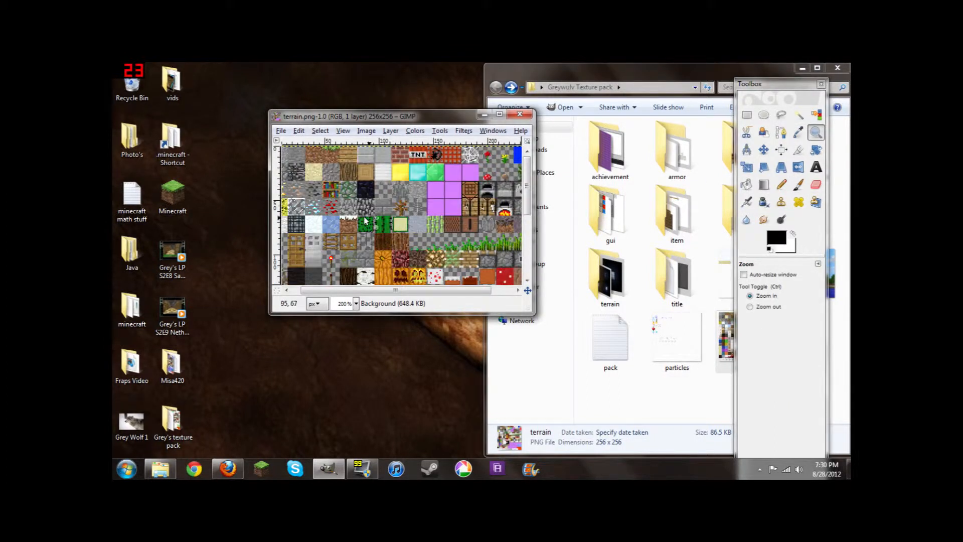
{"action": "left_click", "coordinate": [501, 118]}
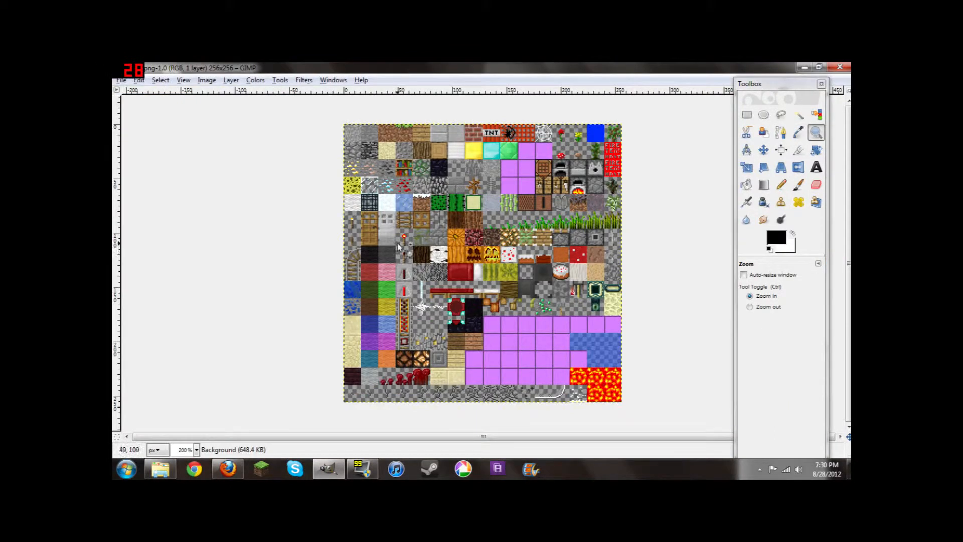
{"action": "left_click", "coordinate": [437, 261]}
{"action": "left_click", "coordinate": [447, 257]}
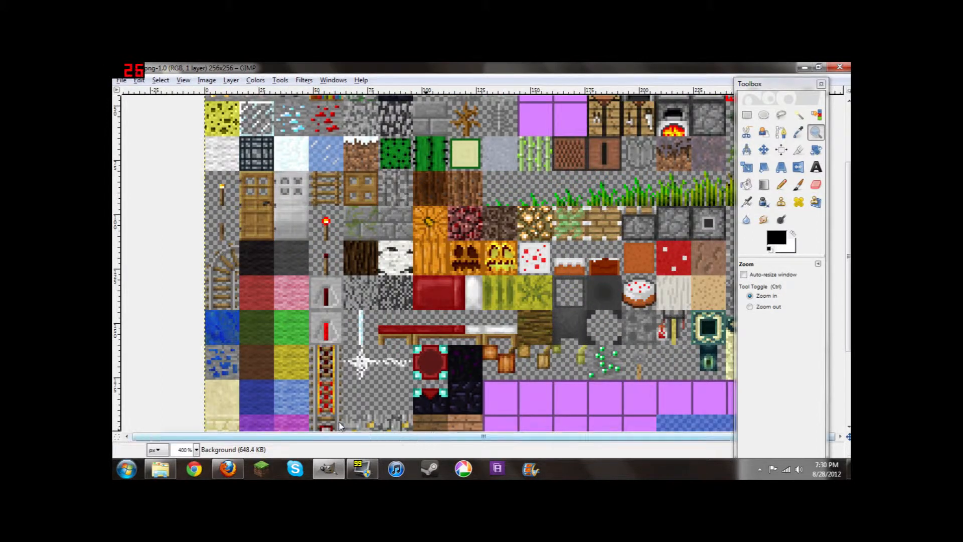
{"action": "scroll", "coordinate": [478, 268], "scroll_direction": "up", "scroll_amount": 3}
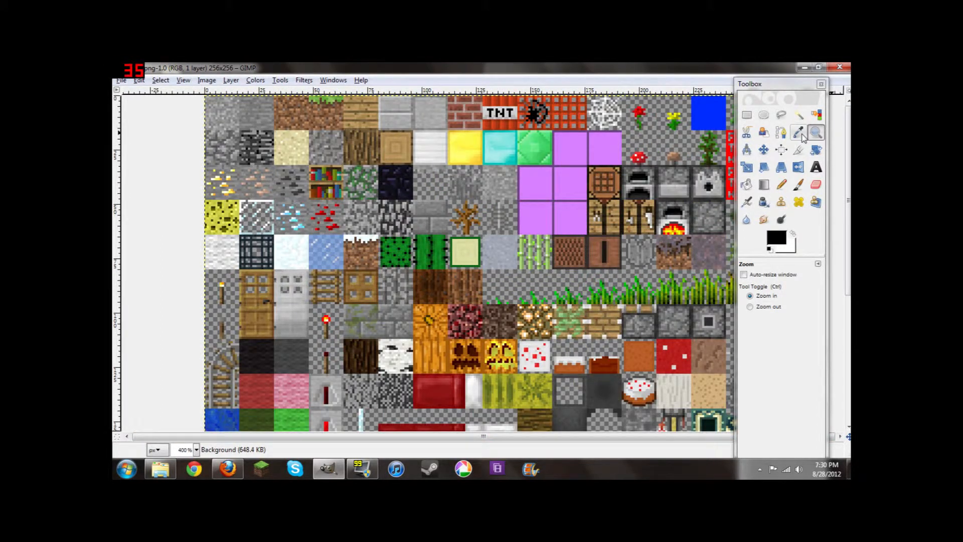
Paint a black dot on the second tile of the first row using the Pencil with the Circle (11) brush, save terrain.png and close GIMP.
{"action": "left_click", "coordinate": [785, 187]}
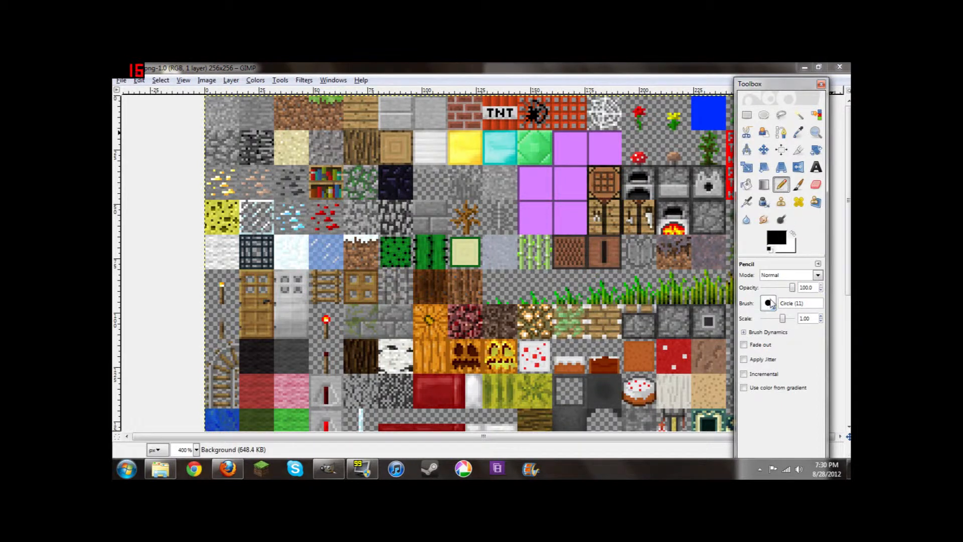
{"action": "left_click", "coordinate": [256, 114]}
{"action": "left_click", "coordinate": [708, 186]}
{"action": "left_click", "coordinate": [121, 80]}
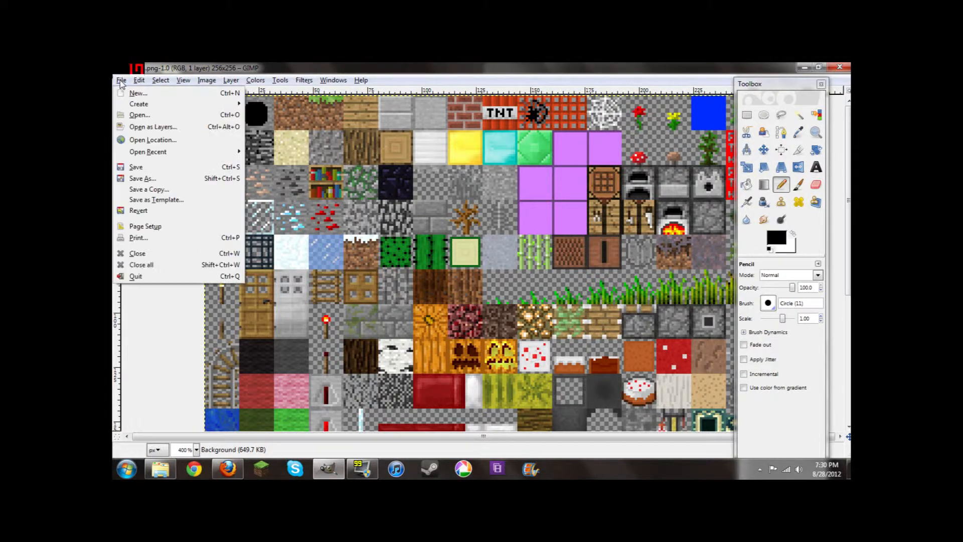
{"action": "left_click", "coordinate": [136, 166]}
{"action": "left_click", "coordinate": [838, 68]}
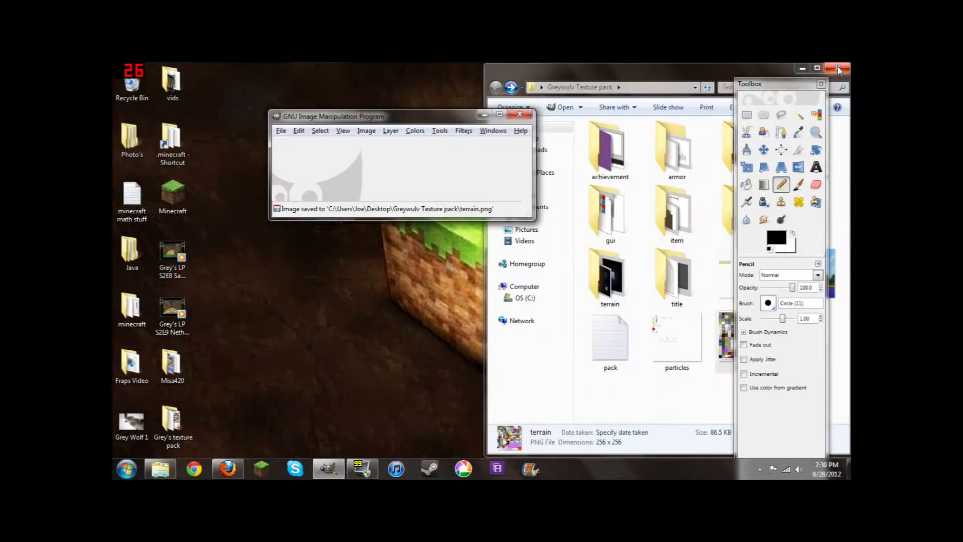
{"action": "left_click", "coordinate": [513, 115]}
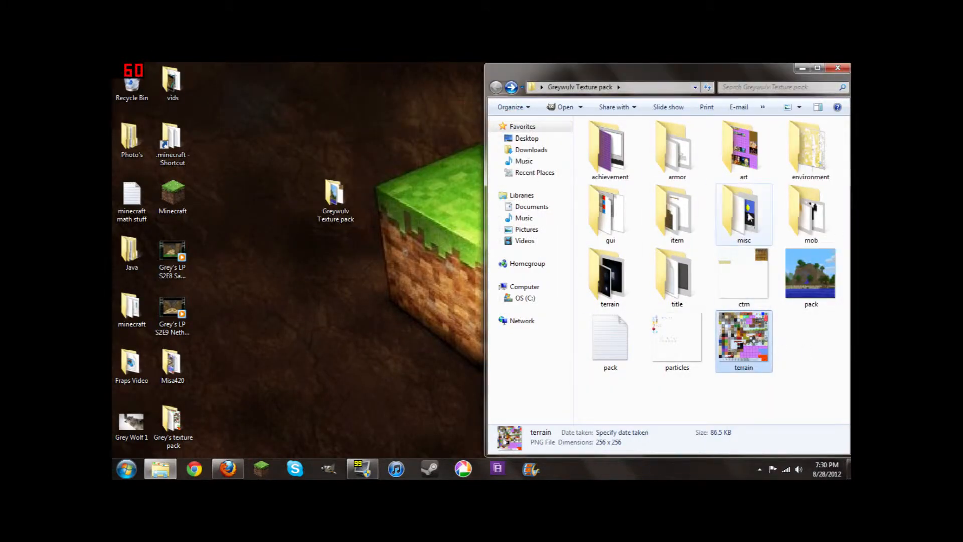
Copy the Greywulv Texture pack folder from the desktop into the texturepacks folder of .minecraft, closing the folder windows.
{"action": "left_click", "coordinate": [836, 70]}
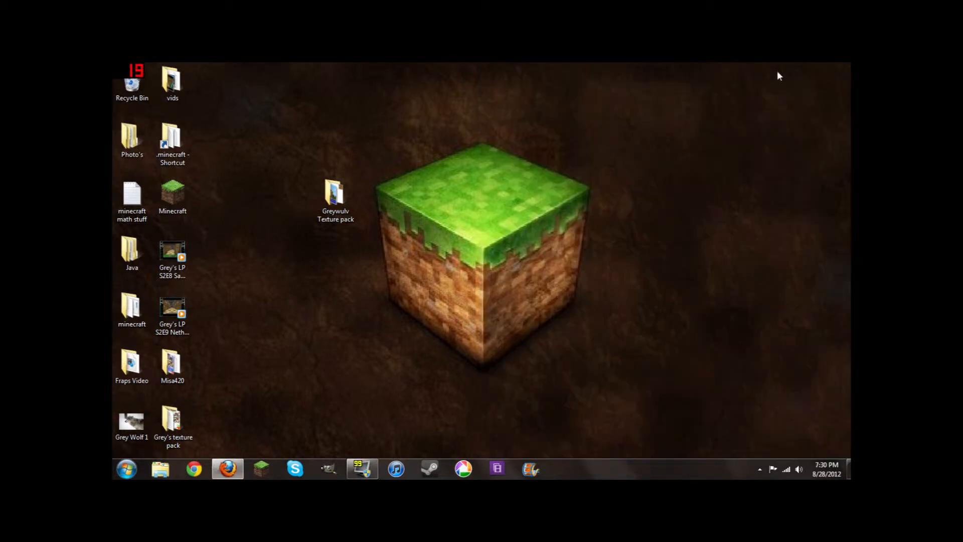
{"action": "double_click", "coordinate": [171, 140]}
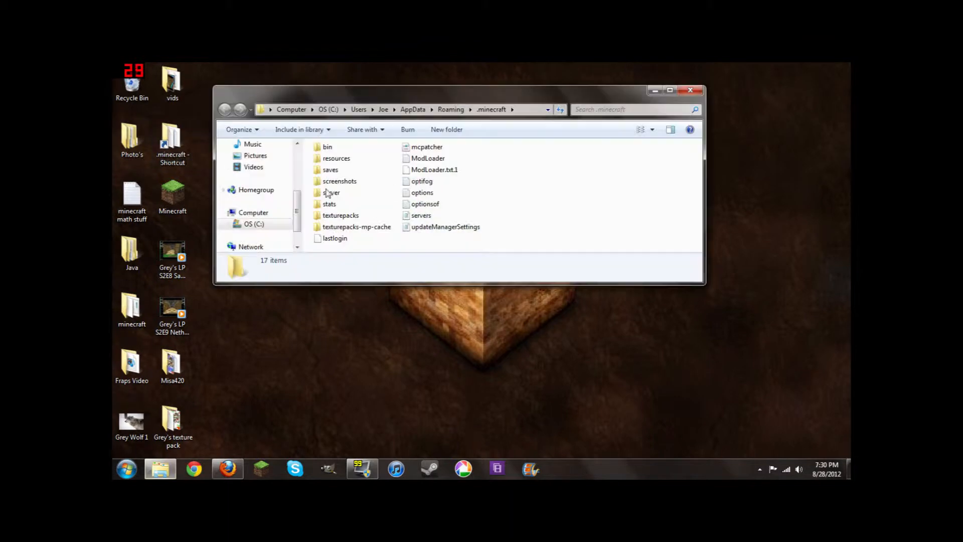
{"action": "left_click_drag", "start_coordinate": [362, 96], "coordinate": [511, 100]}
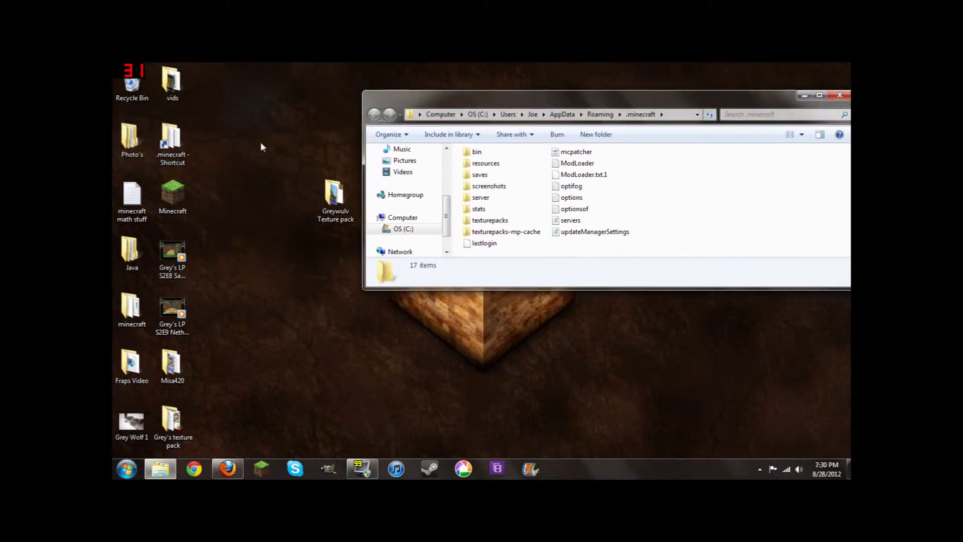
{"action": "double_click", "coordinate": [490, 221]}
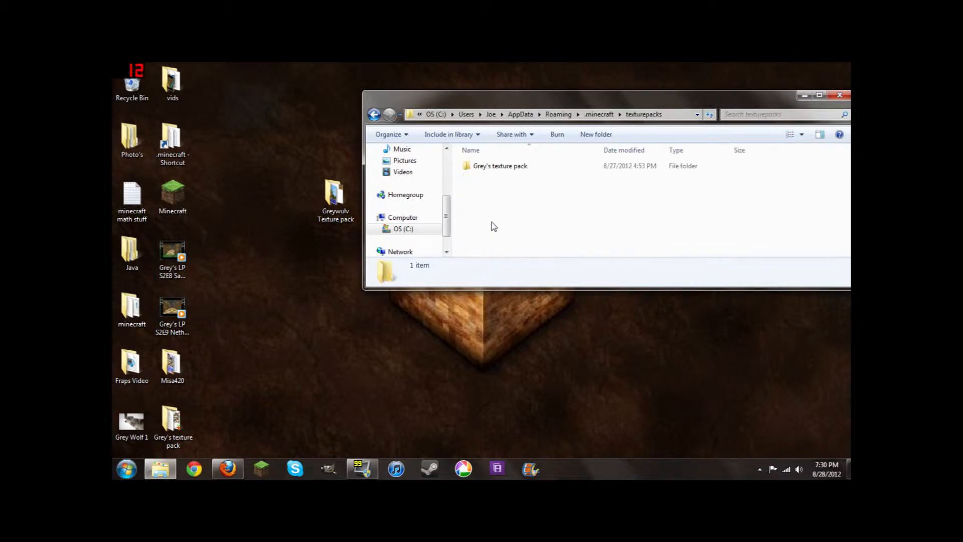
{"action": "right_click", "coordinate": [335, 205]}
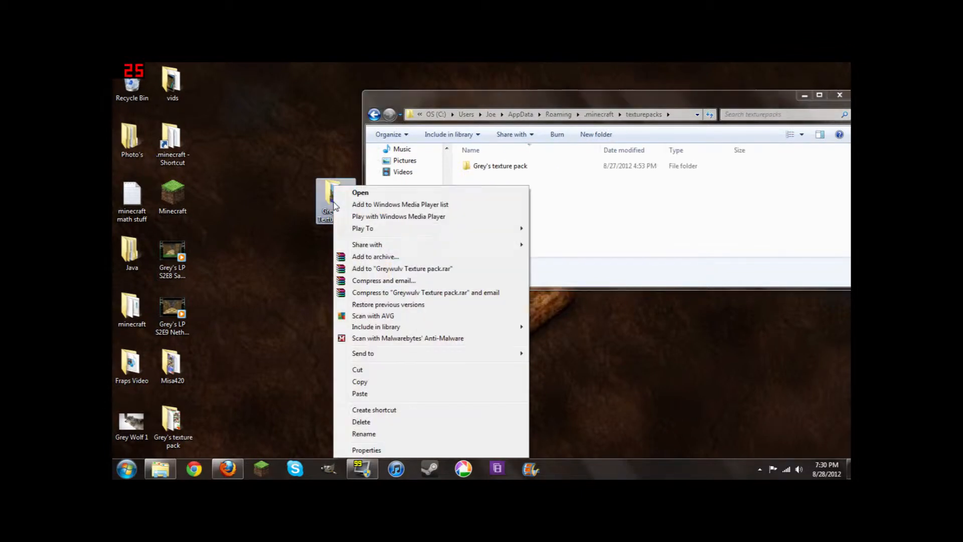
{"action": "left_click", "coordinate": [360, 381]}
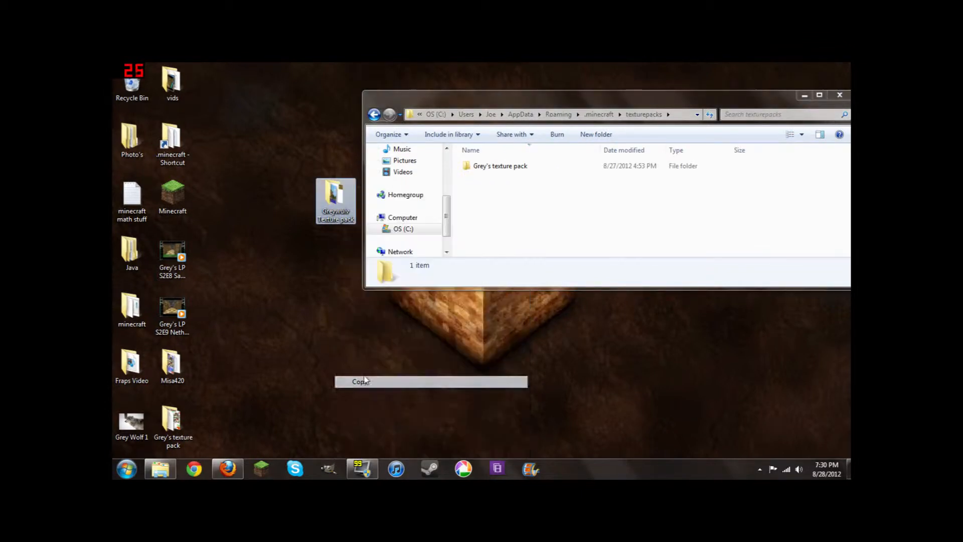
{"action": "right_click", "coordinate": [518, 222]}
{"action": "left_click", "coordinate": [539, 295]}
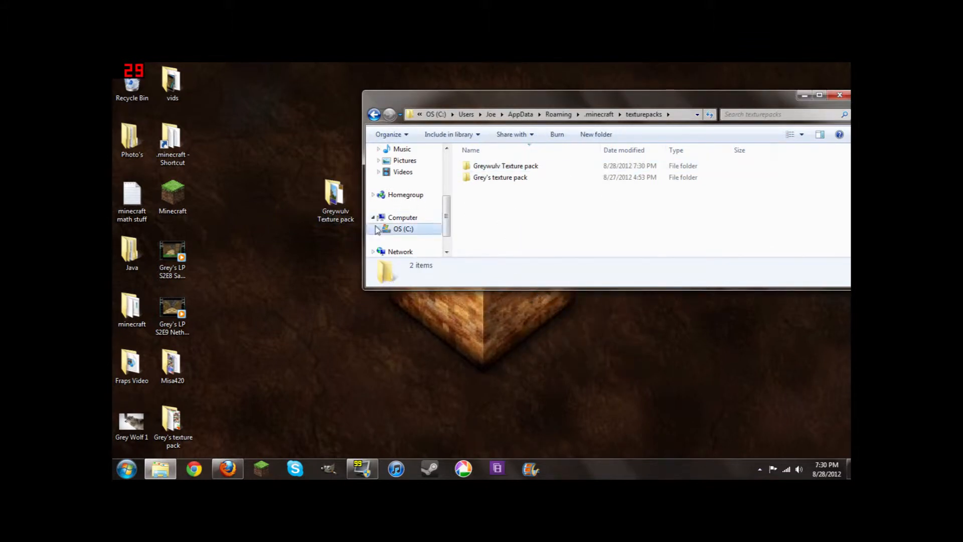
{"action": "left_click", "coordinate": [839, 97]}
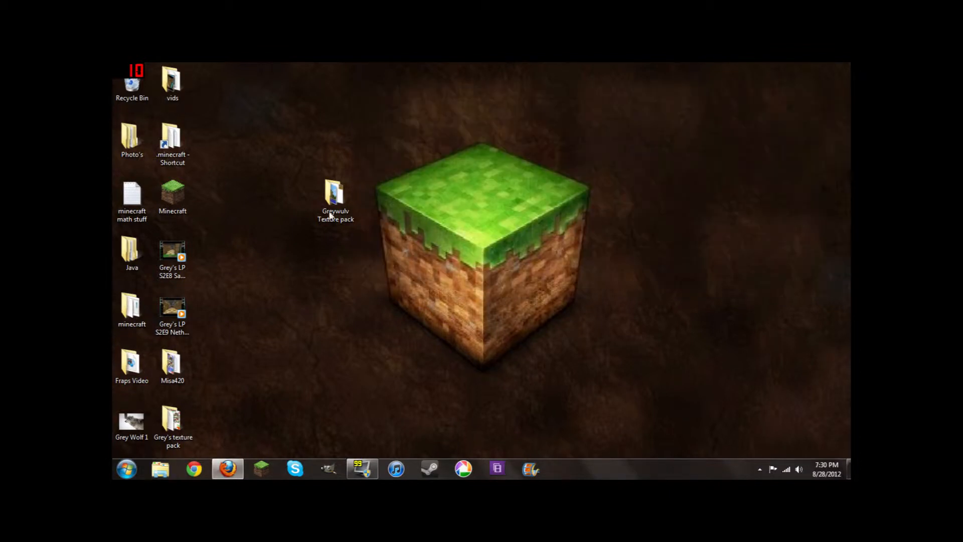
Launch Minecraft, log in and select the Greywulv Texture pack as the active texture pack.
{"action": "double_click", "coordinate": [173, 201]}
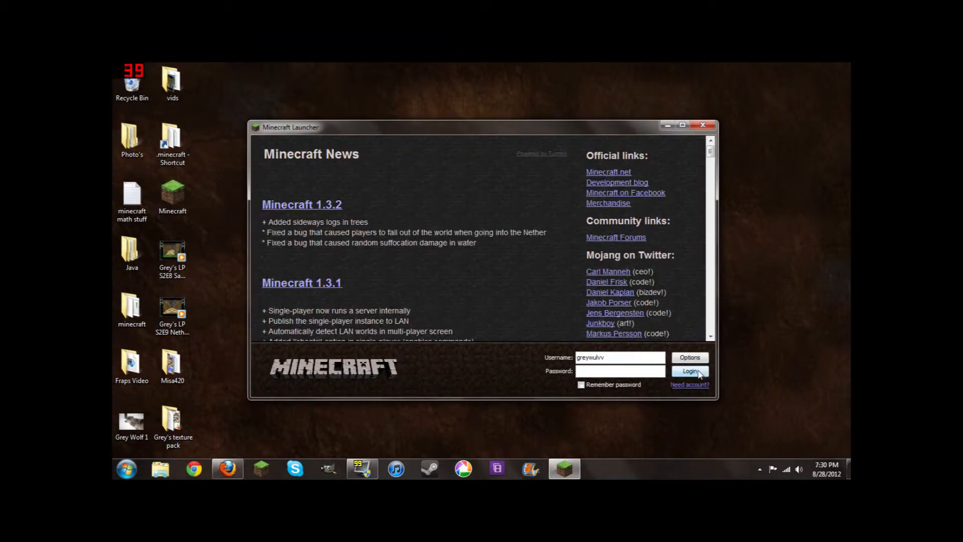
{"action": "left_click", "coordinate": [700, 372]}
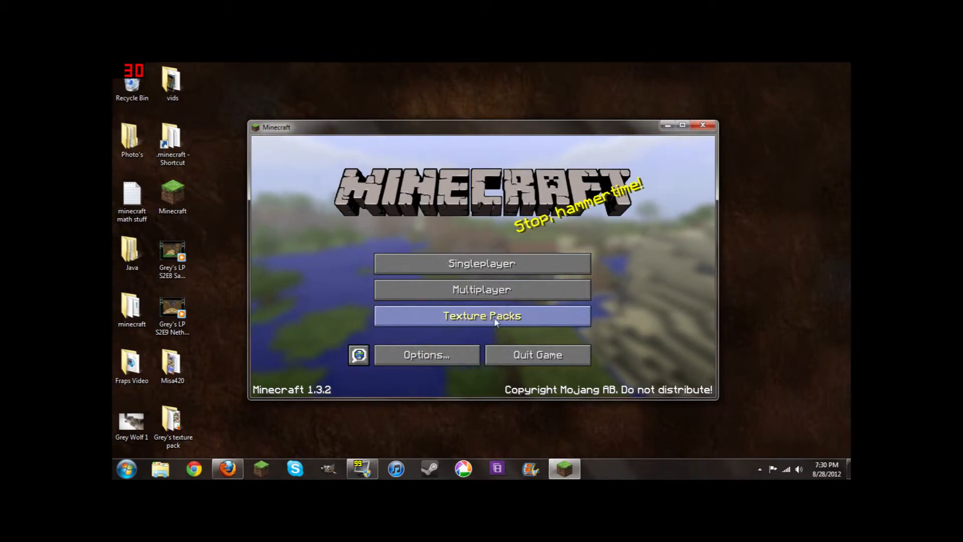
{"action": "left_click", "coordinate": [495, 321]}
{"action": "left_click", "coordinate": [440, 300]}
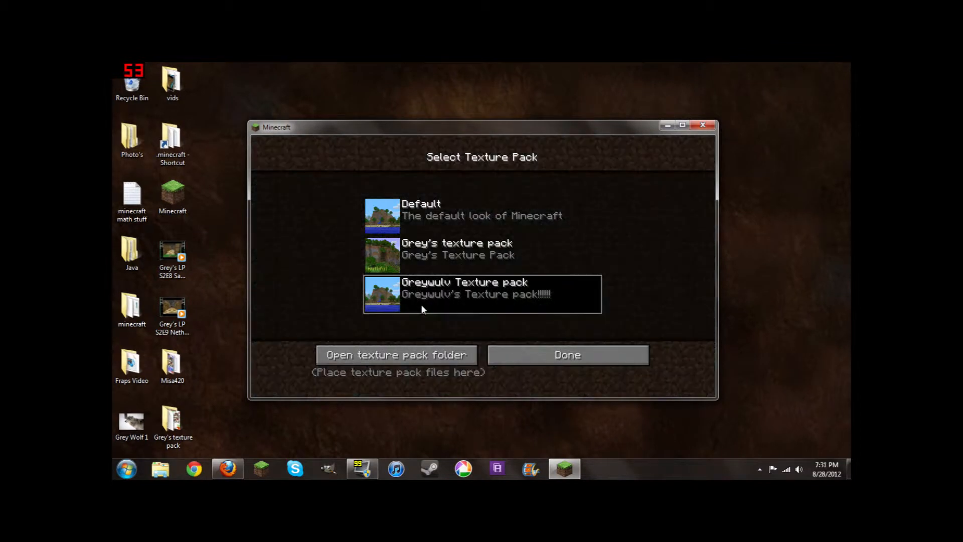
{"action": "left_click", "coordinate": [568, 354]}
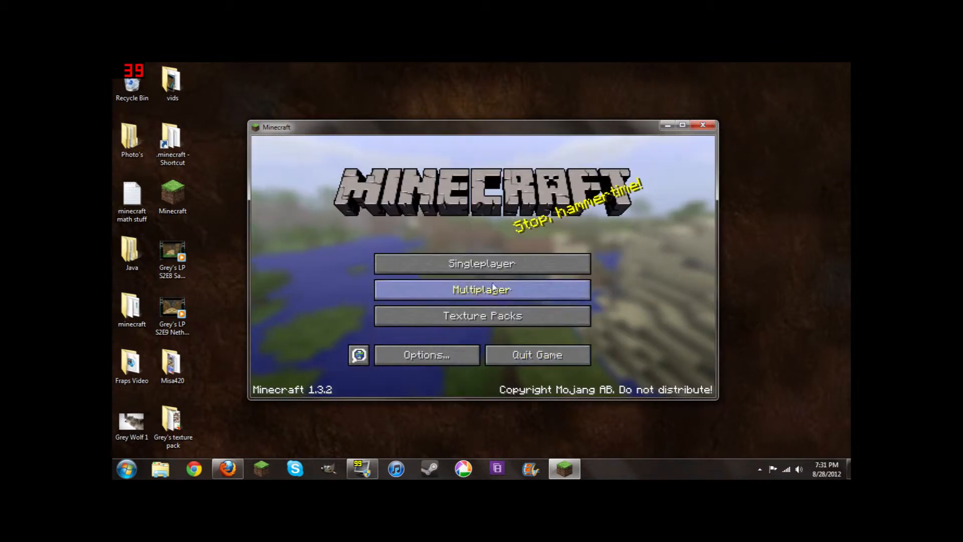
Create a new singleplayer world named New World in Survival mode.
{"action": "left_click", "coordinate": [473, 258]}
{"action": "left_click", "coordinate": [563, 345]}
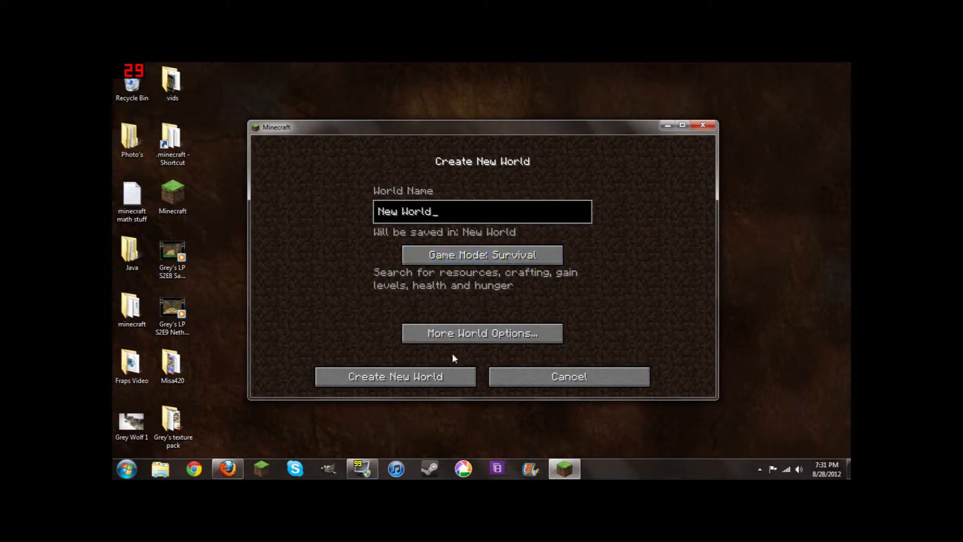
{"action": "left_click", "coordinate": [415, 375]}
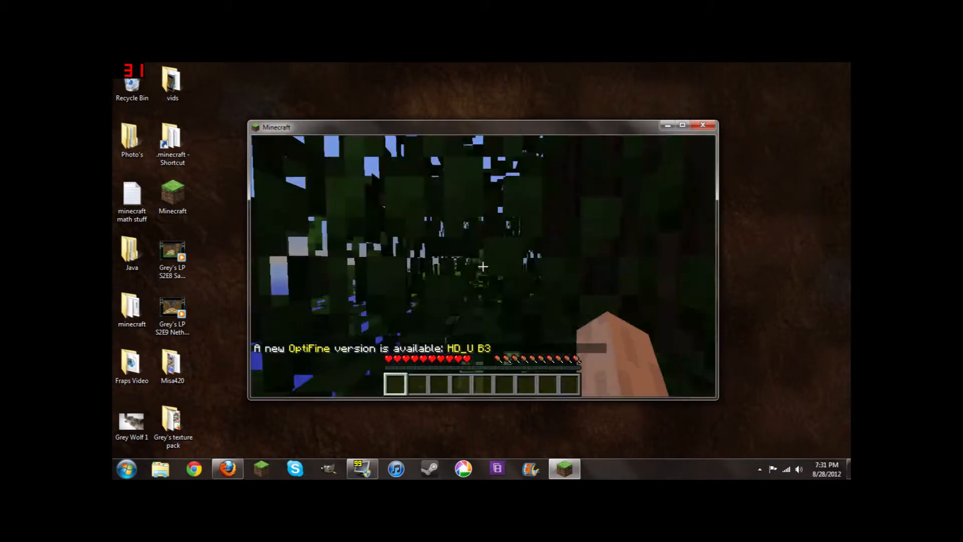
Walk through the forest towards the hills and examine the edited stone texture on the cliffs and exposed ground.
{"action": "key", "text": "w"}
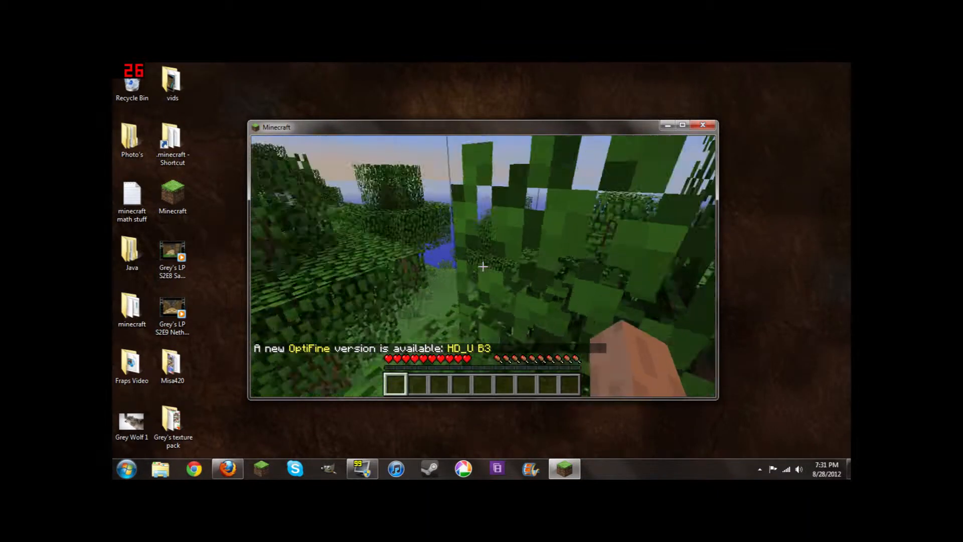
{"action": "key", "text": "w"}
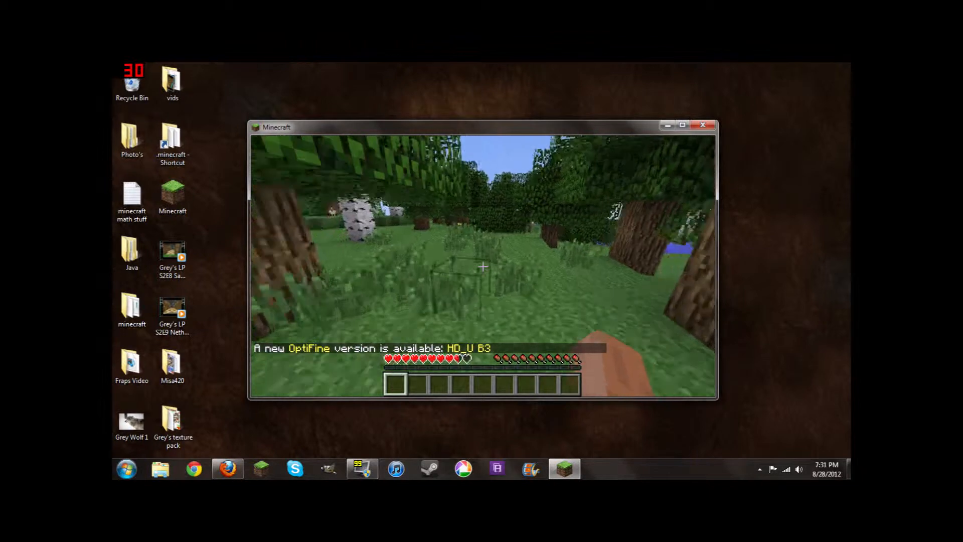
{"action": "key", "text": "w"}
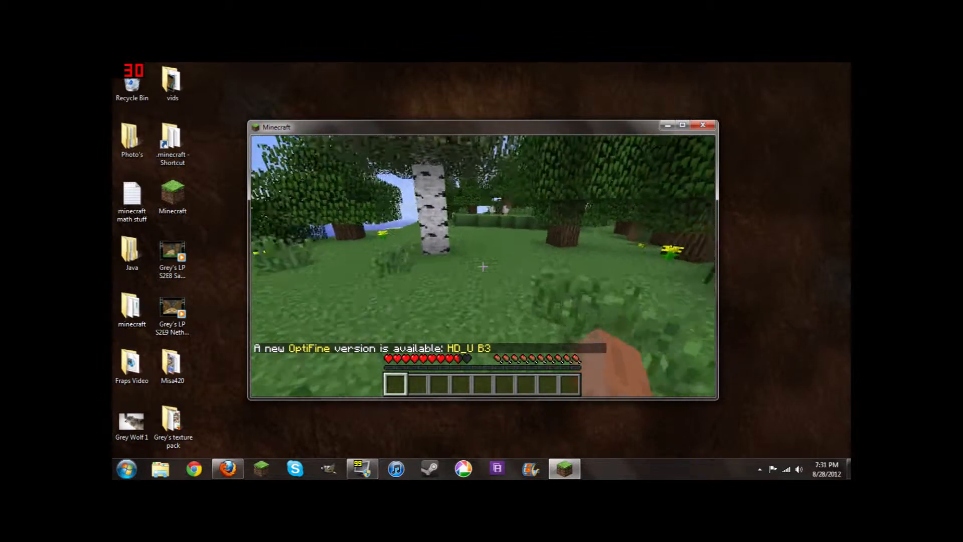
{"action": "key", "text": "w"}
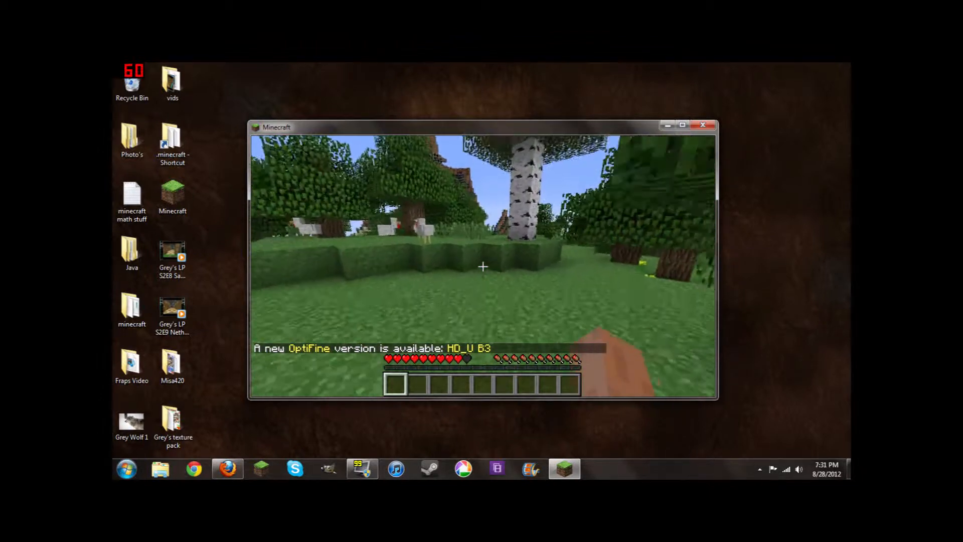
{"action": "key", "text": "space"}
{"action": "key", "text": "w"}
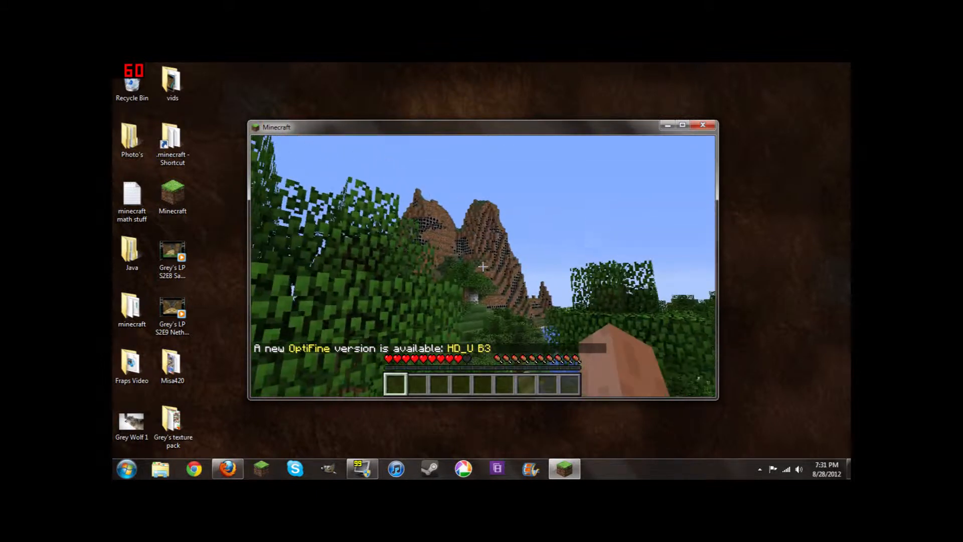
{"action": "key", "text": "w"}
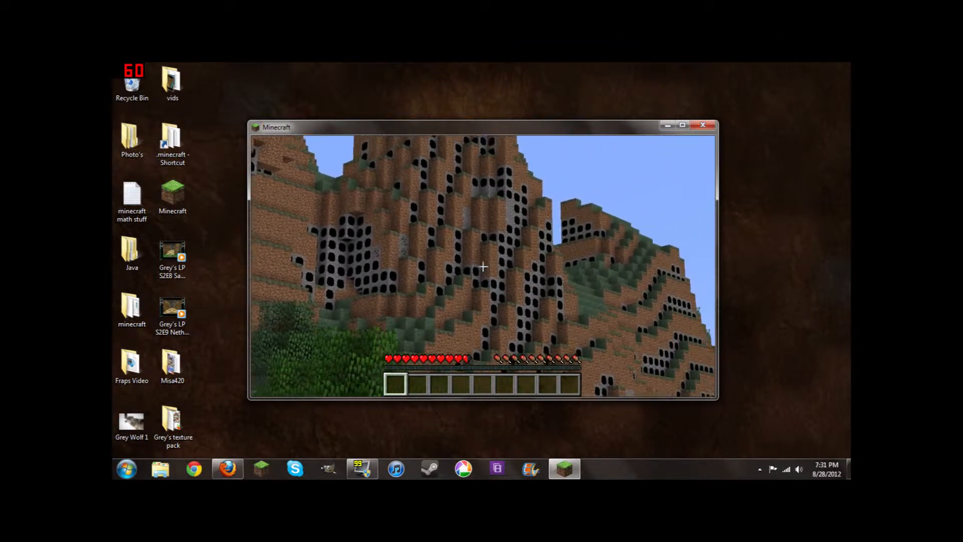
{"action": "key", "text": "w"}
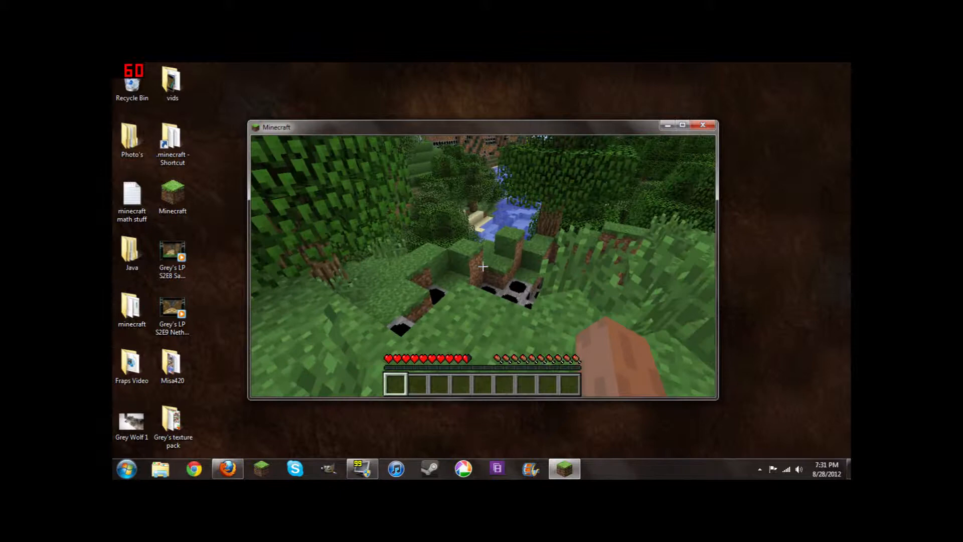
{"action": "key", "text": "w"}
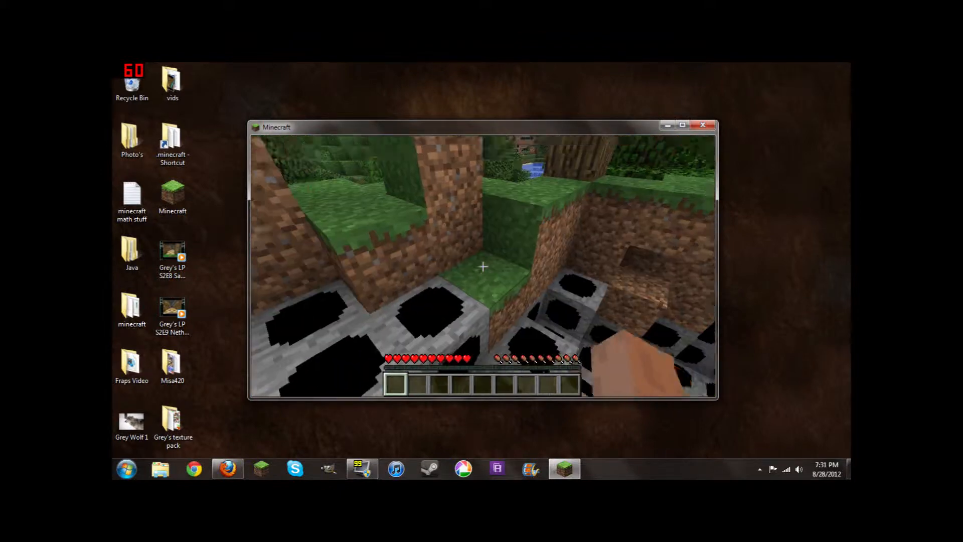
{"action": "key", "text": "w"}
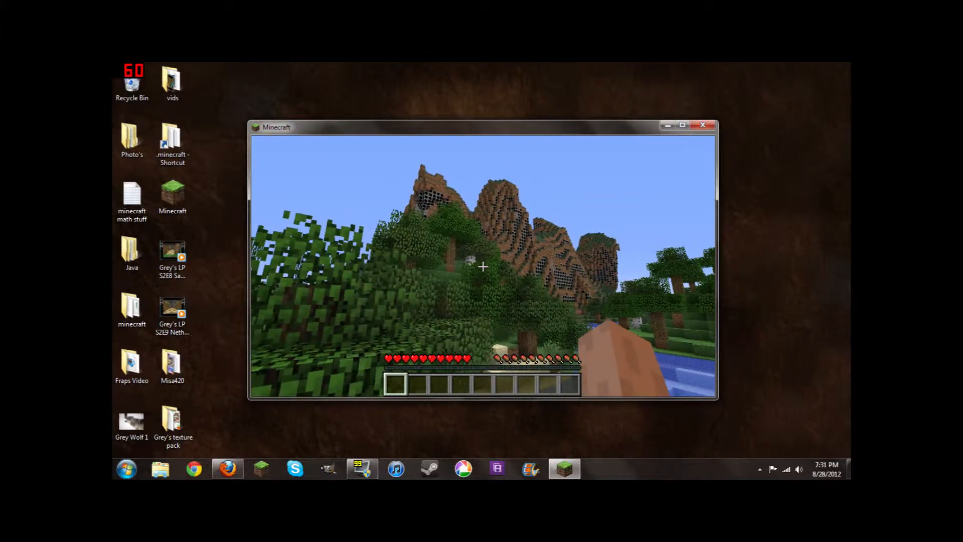
Maximize the game window, opening the inventory to free the pointer and closing it again to resume play.
{"action": "key", "text": "e"}
{"action": "left_click", "coordinate": [682, 124]}
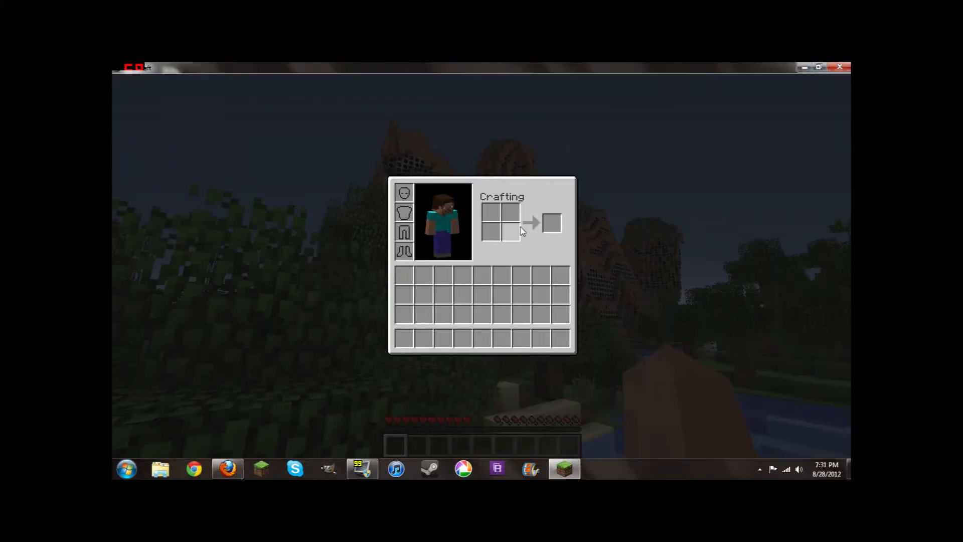
{"action": "key", "text": "e"}
Explore the lakeside on foot and examine the sand, water, dirt and tree textures.
{"action": "key", "text": "w"}
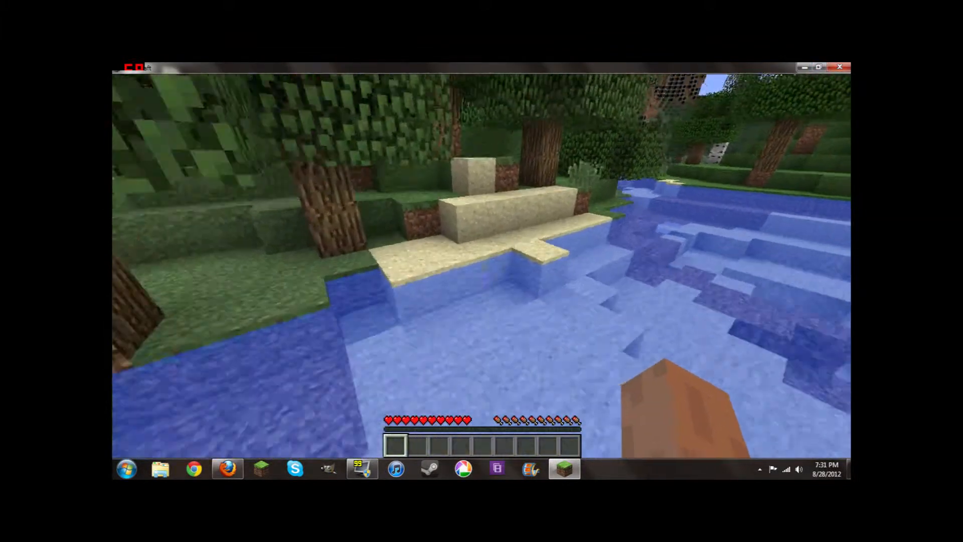
{"action": "key", "text": "w"}
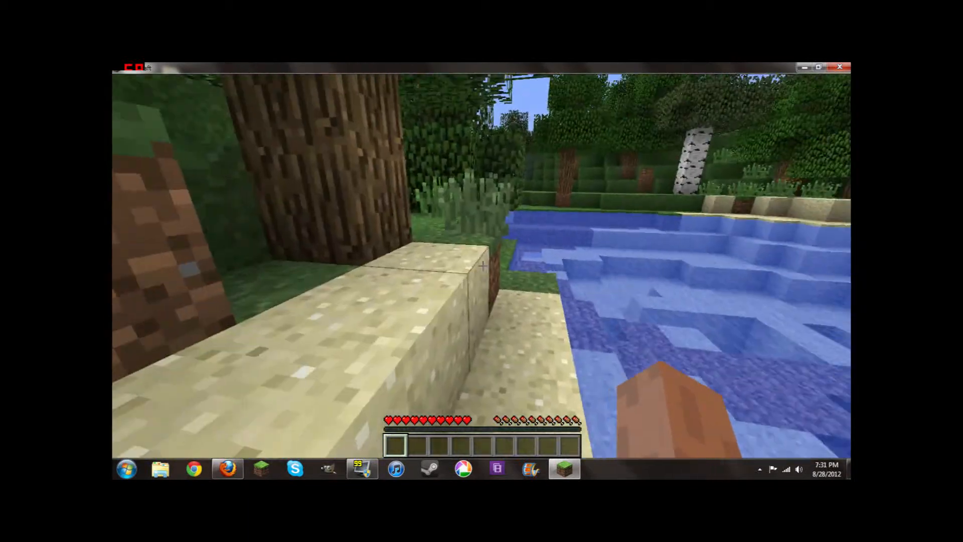
{"action": "key", "text": "w"}
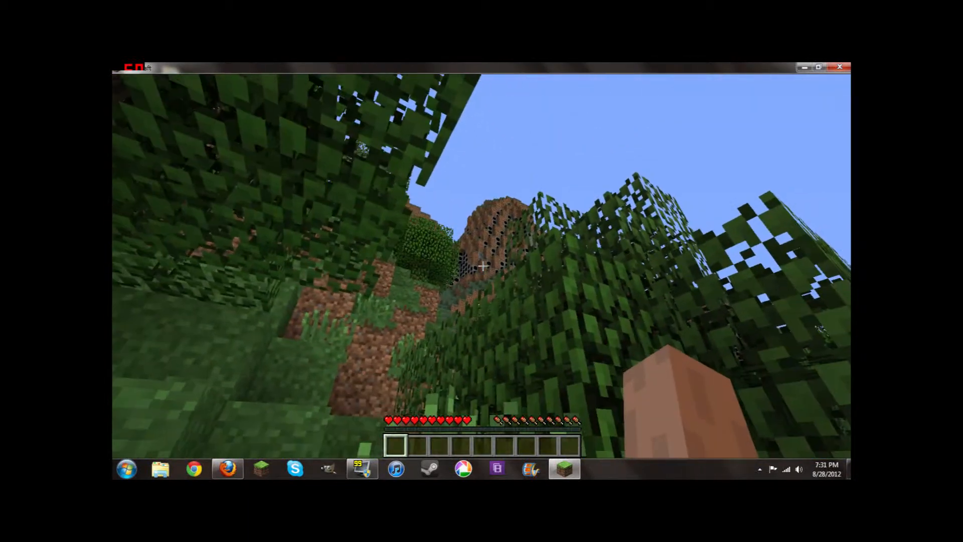
{"action": "key", "text": "w"}
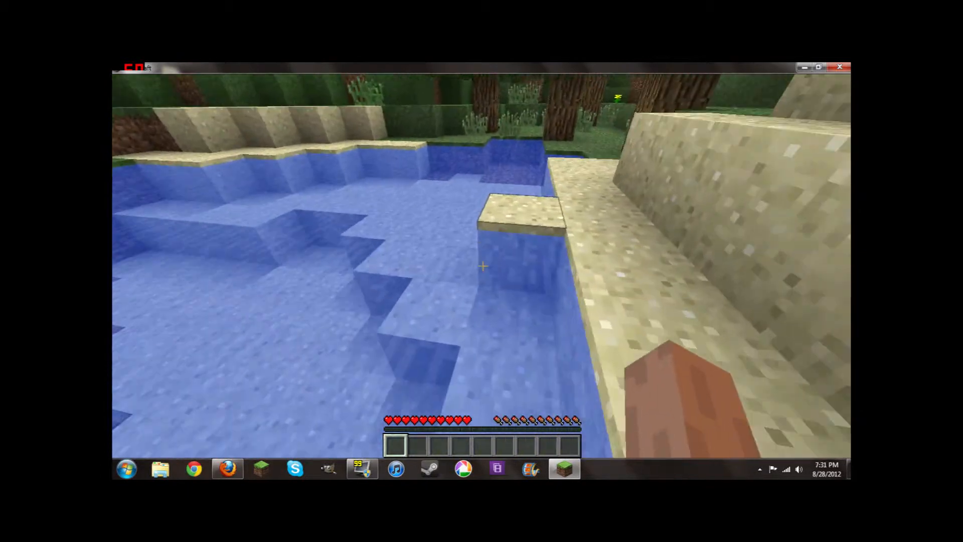
{"action": "key", "text": "w"}
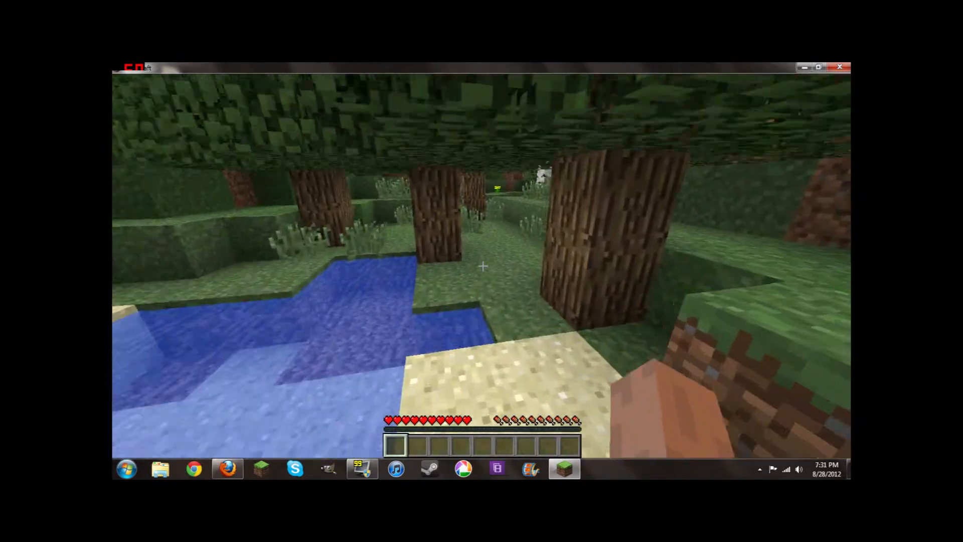
{"action": "key", "text": "w"}
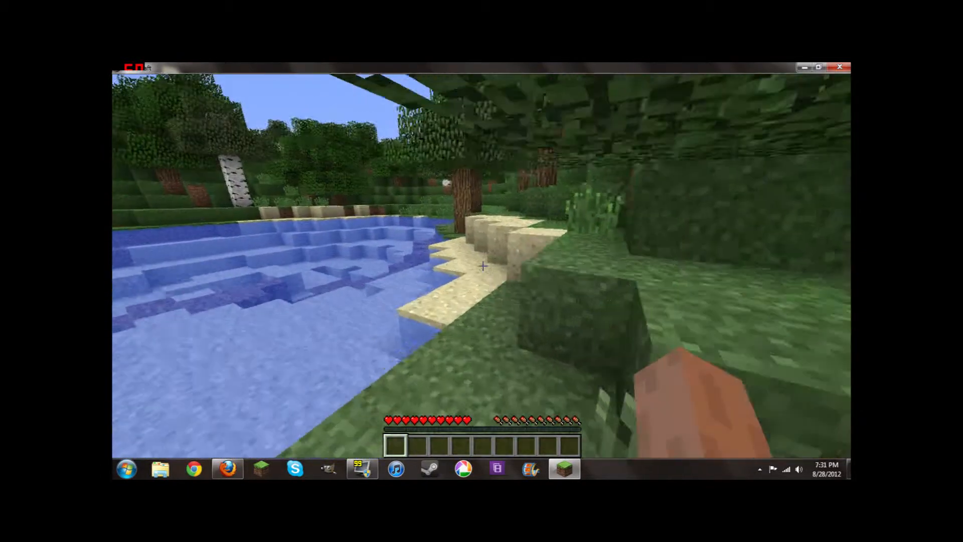
{"action": "key", "text": "w"}
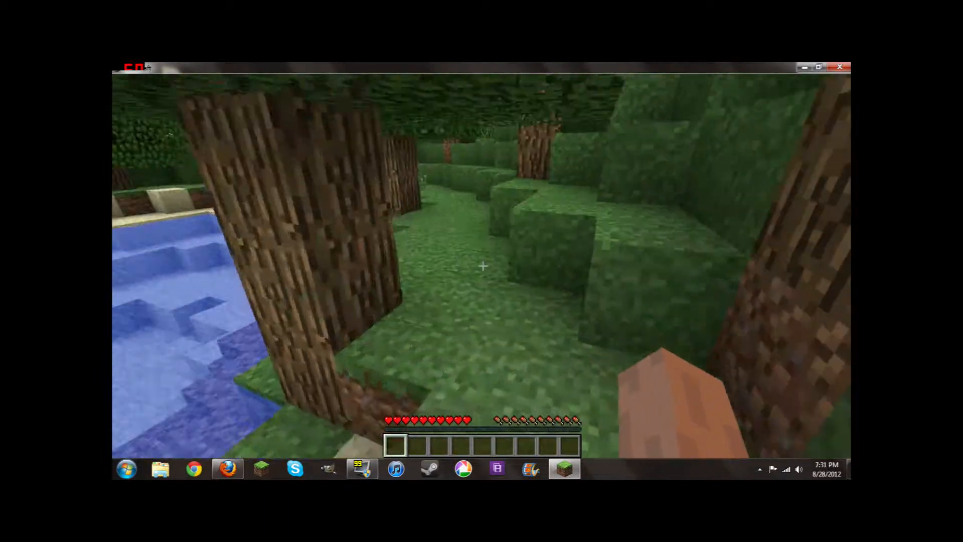
{"action": "key", "text": "w"}
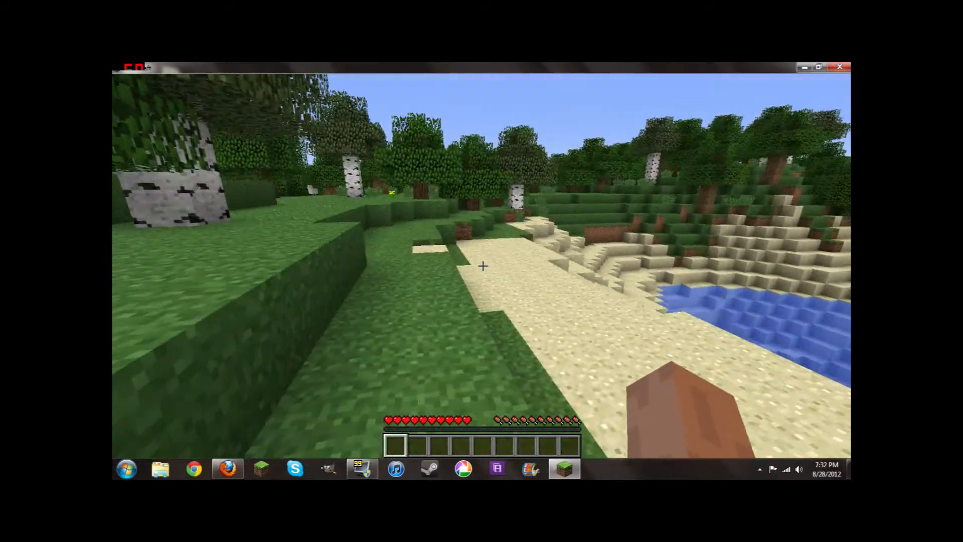
Walk along the sandy shore and back through the birch woods, examining the terrain textures and the distant stone cliffs.
{"action": "key", "text": "w"}
{"action": "key", "text": "space"}
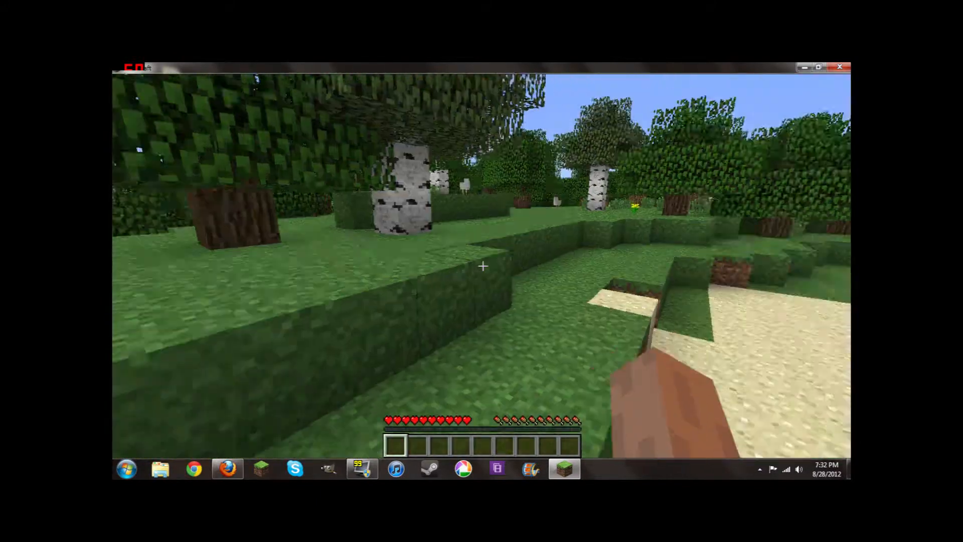
{"action": "key", "text": "w"}
{"action": "key", "text": "space"}
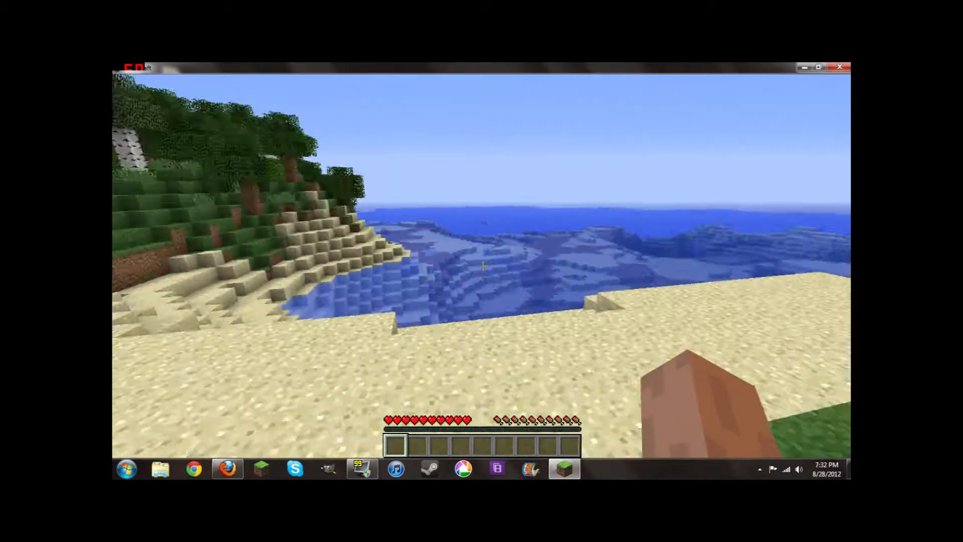
{"action": "key", "text": "w"}
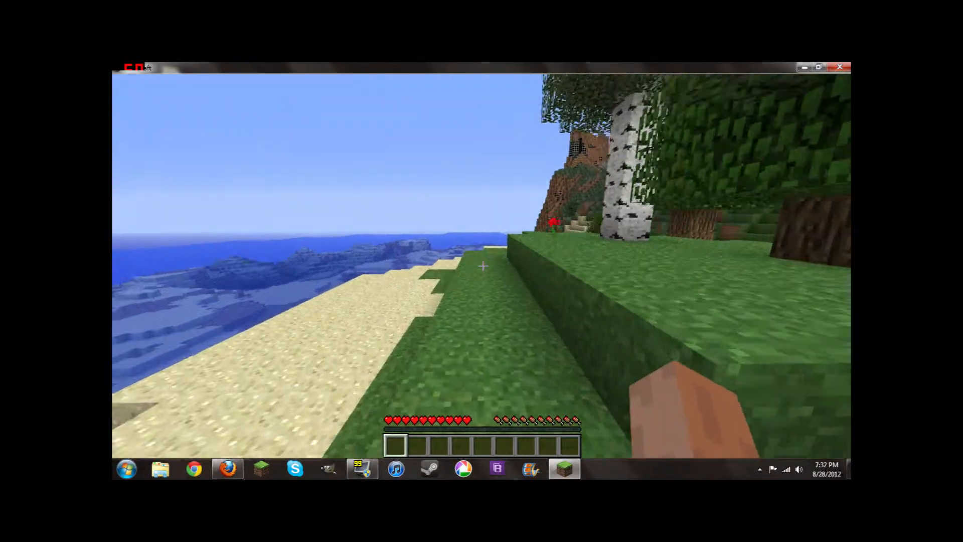
{"action": "key", "text": "w"}
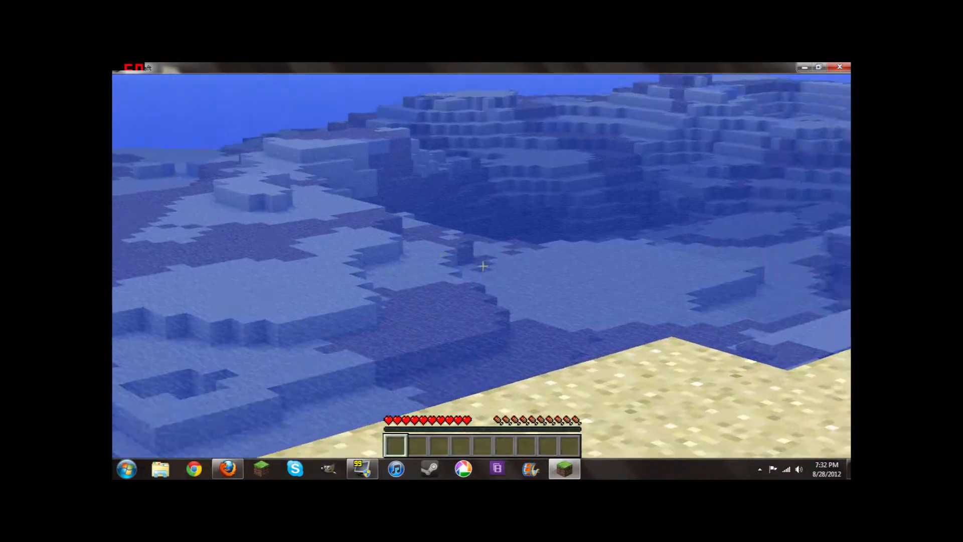
{"action": "key", "text": "w"}
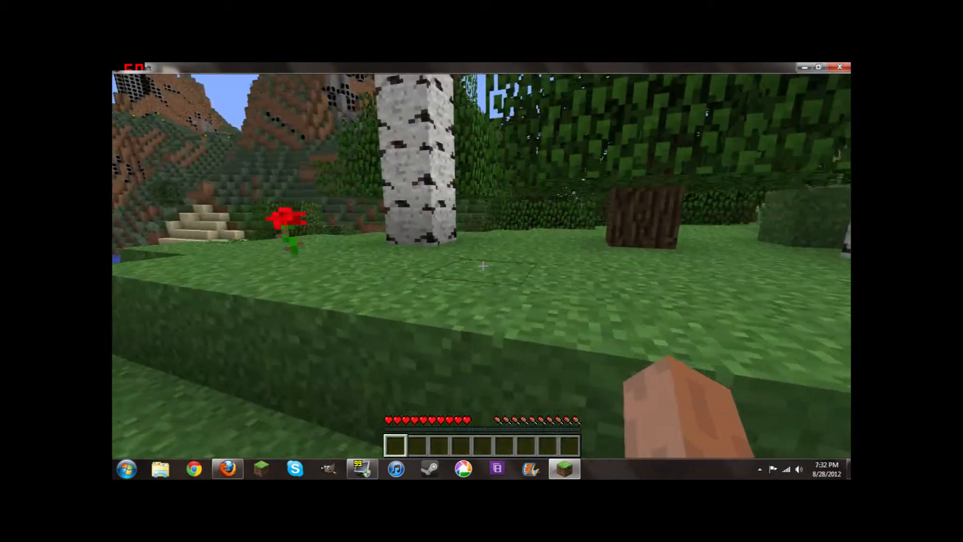
{"action": "key", "text": "space"}
{"action": "key", "text": "w"}
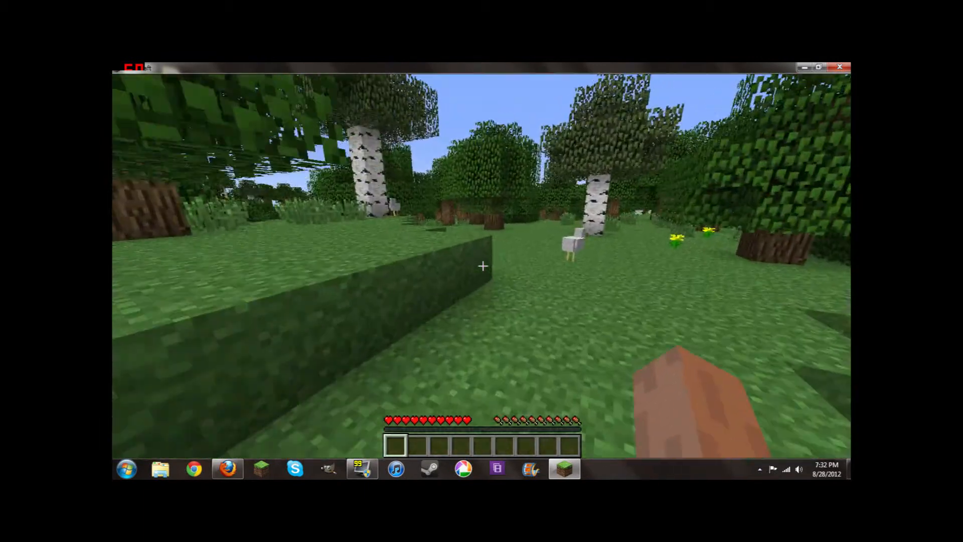
{"action": "key", "text": "w"}
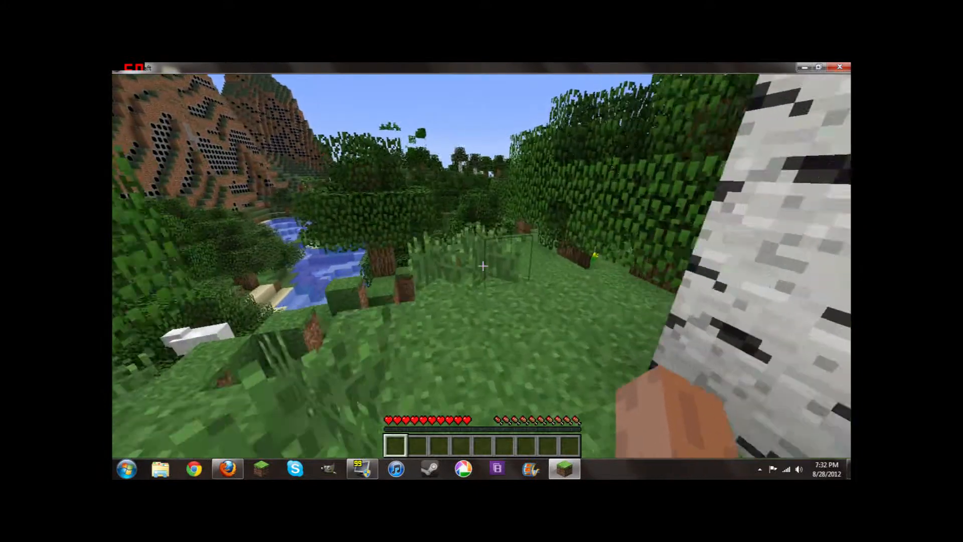
{"action": "key", "text": "w"}
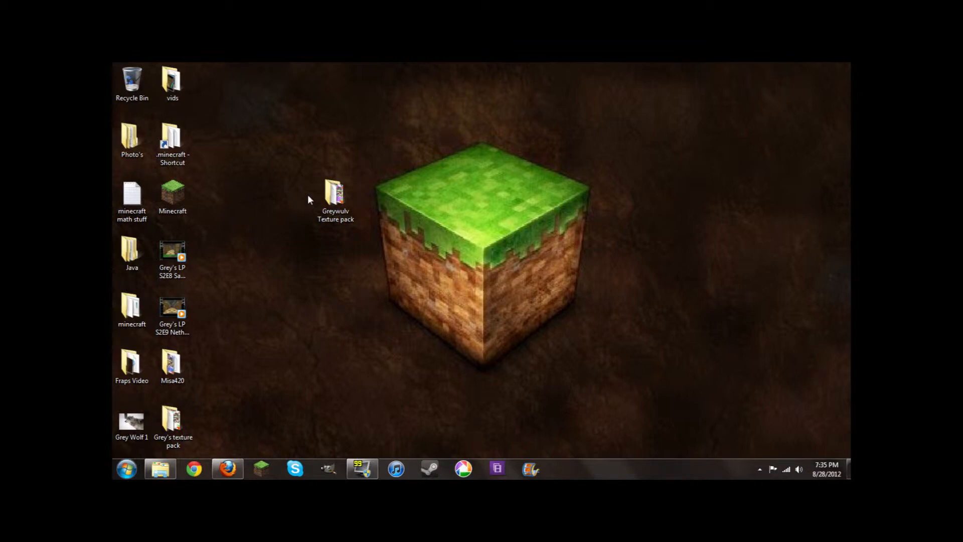
Open the Greywulv Texture pack folder on the desktop and create a new subfolder named ctm in it.
{"action": "double_click", "coordinate": [334, 199]}
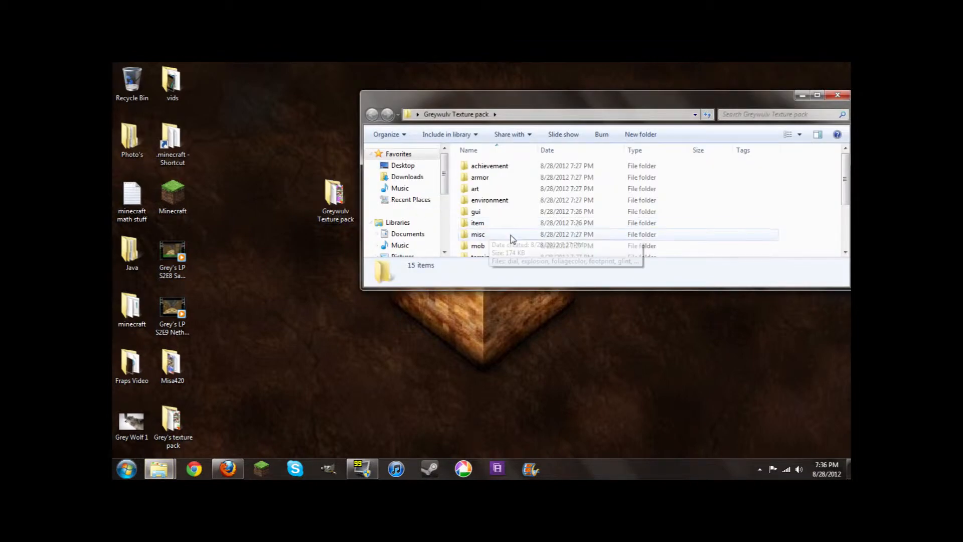
{"action": "mouse_move", "coordinate": [845, 176]}
{"action": "left_mouse_down"}
{"action": "mouse_move", "coordinate": [848, 225]}
{"action": "mouse_move", "coordinate": [847, 187]}
{"action": "left_mouse_up"}
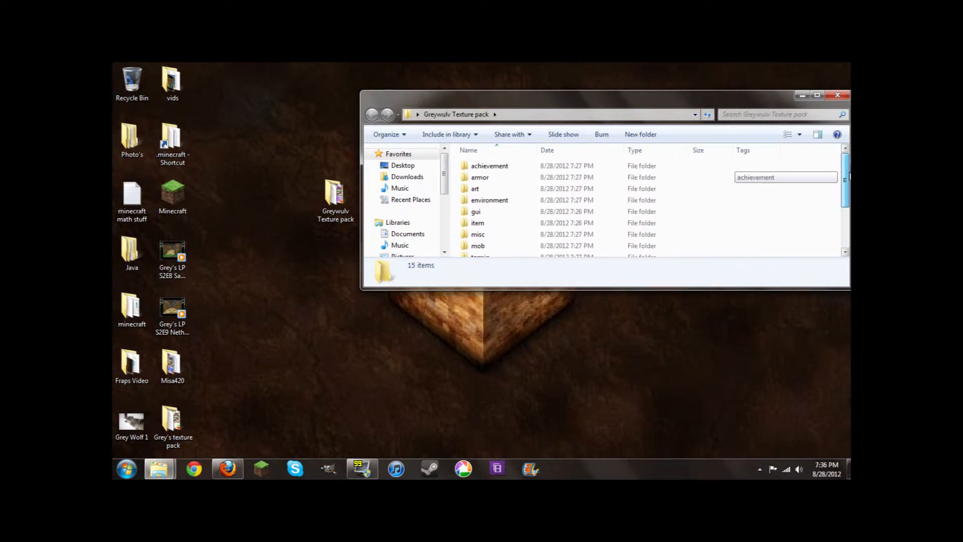
{"action": "right_click", "coordinate": [786, 207]}
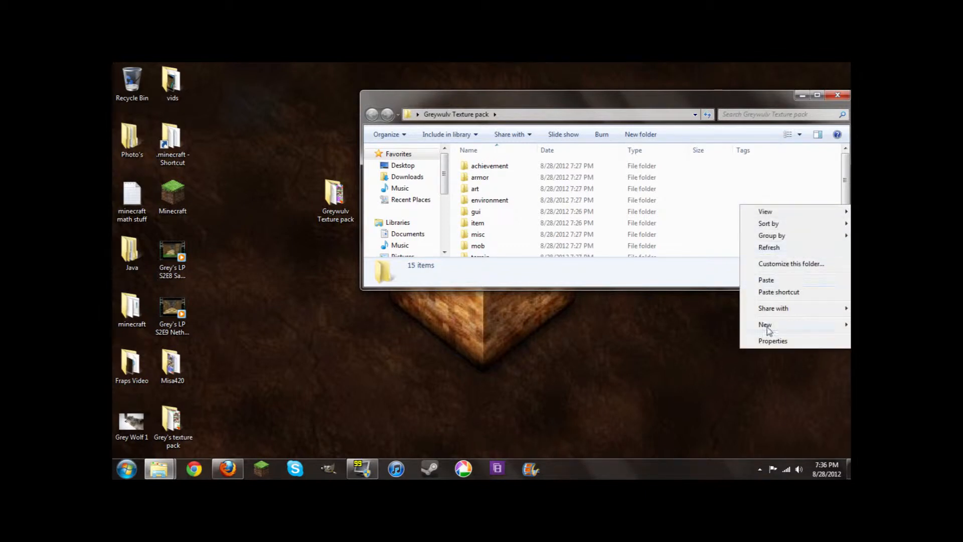
{"action": "mouse_move", "coordinate": [754, 330]}
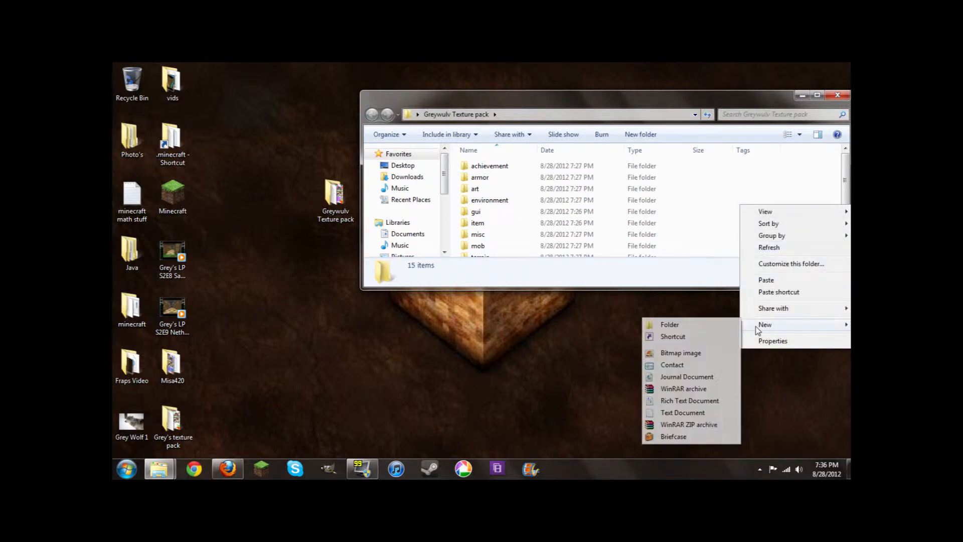
{"action": "left_click", "coordinate": [714, 328]}
{"action": "type", "text": "C"}
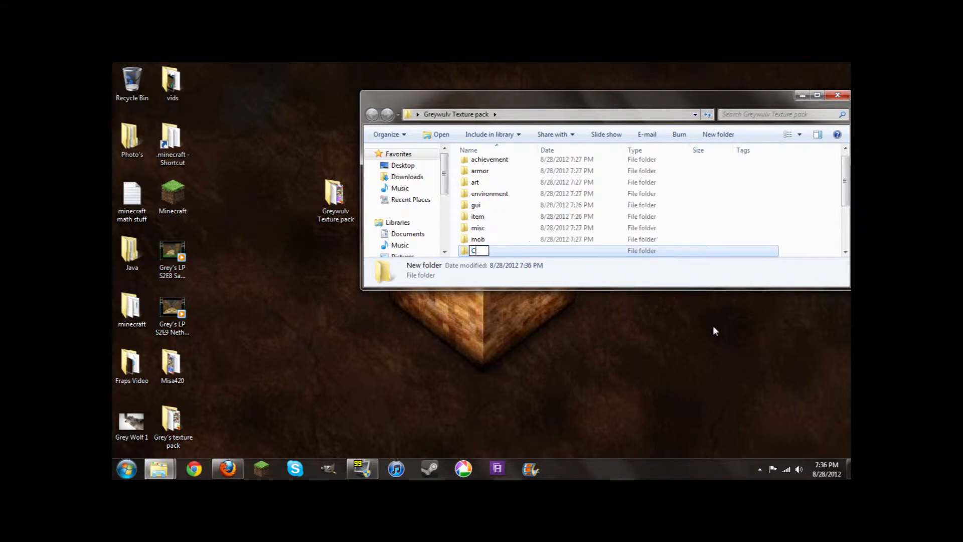
{"action": "type", "text": "TM"}
{"action": "key", "text": "BackSpace"}
{"action": "key", "text": "BackSpace"}
{"action": "key", "text": "BackSpace"}
{"action": "type", "text": "ctm"}
{"action": "left_click", "coordinate": [799, 205]}
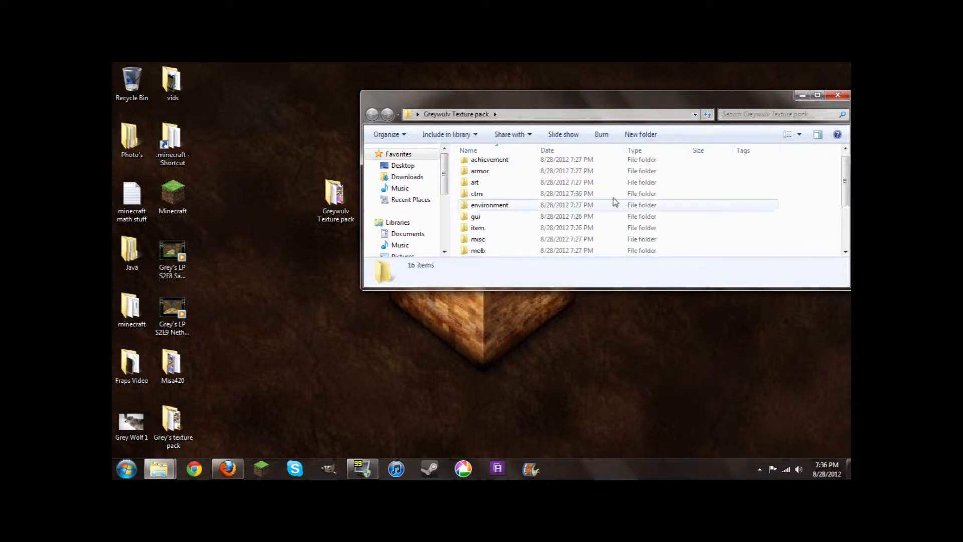
Open the empty ctm folder and launch GIMP, moving its main window over the folder window.
{"action": "double_click", "coordinate": [493, 194]}
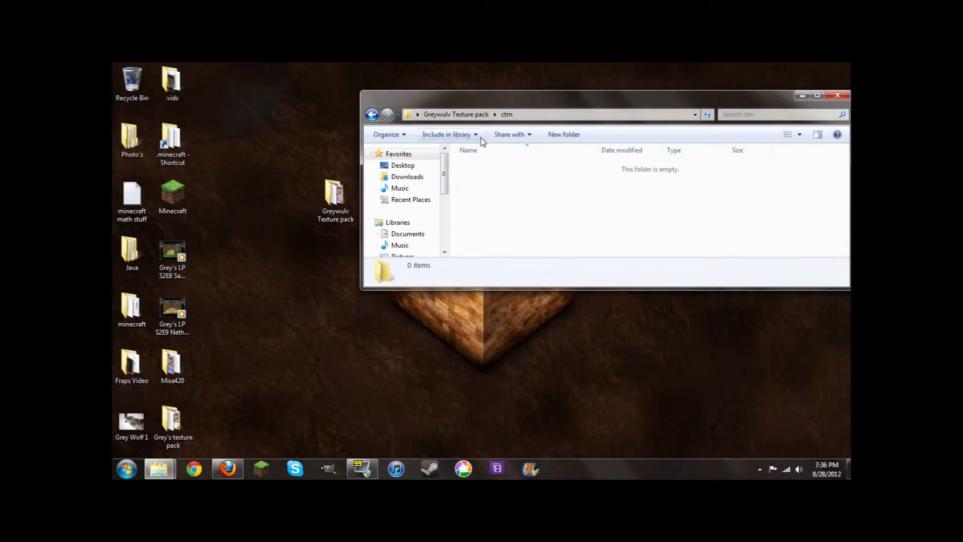
{"action": "right_click", "coordinate": [476, 180]}
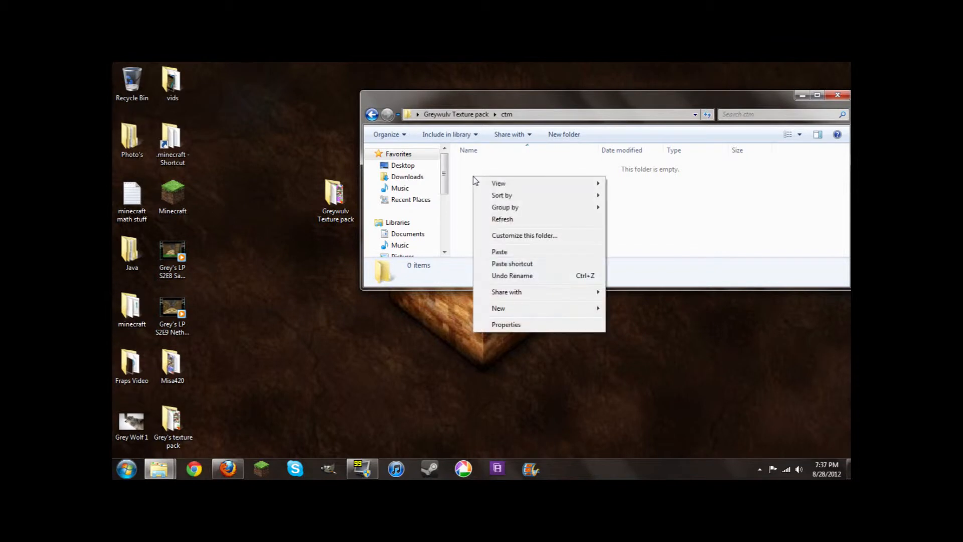
{"action": "mouse_move", "coordinate": [502, 312]}
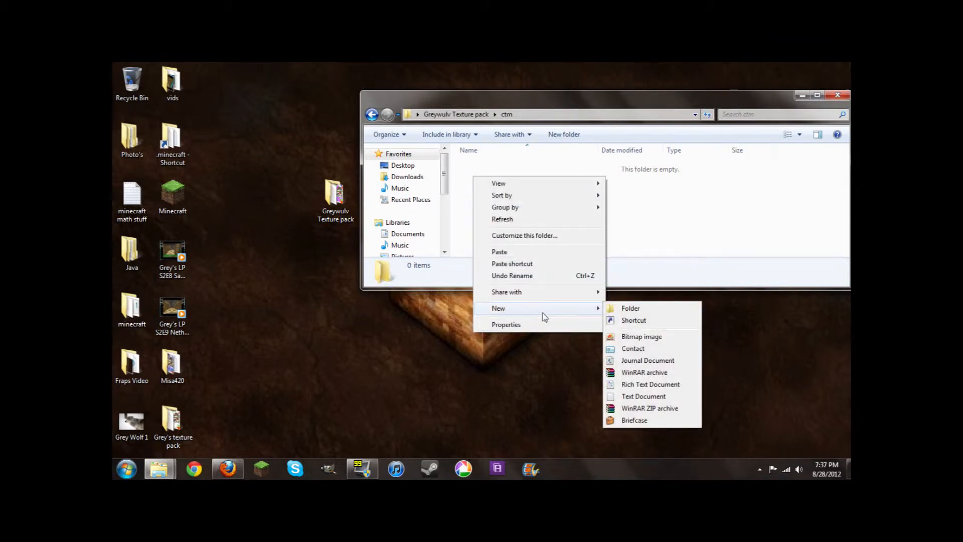
{"action": "left_click", "coordinate": [705, 189]}
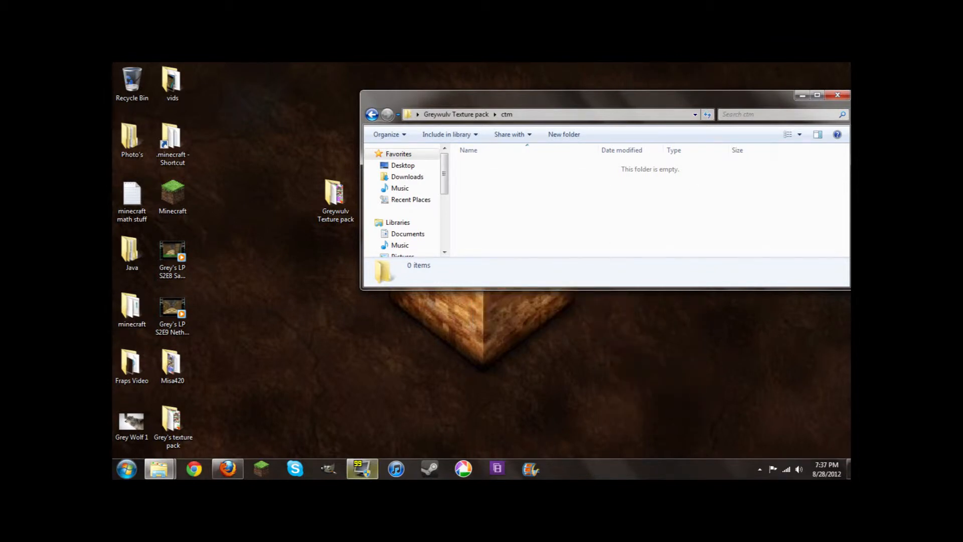
{"action": "left_click", "coordinate": [329, 469]}
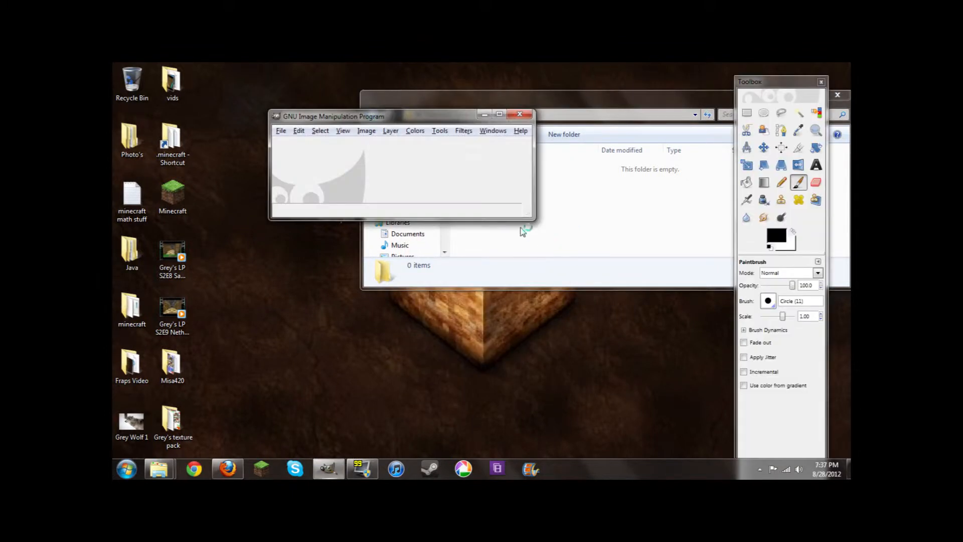
{"action": "left_click_drag", "start_coordinate": [425, 119], "coordinate": [509, 144]}
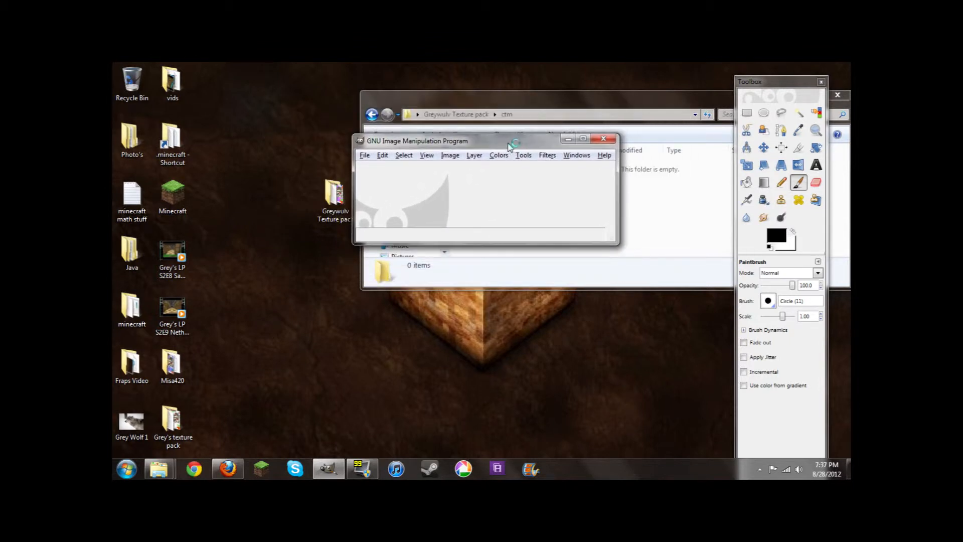
Create a new blank image of 512 × 512 pixels and maximize its window.
{"action": "left_click", "coordinate": [364, 156]}
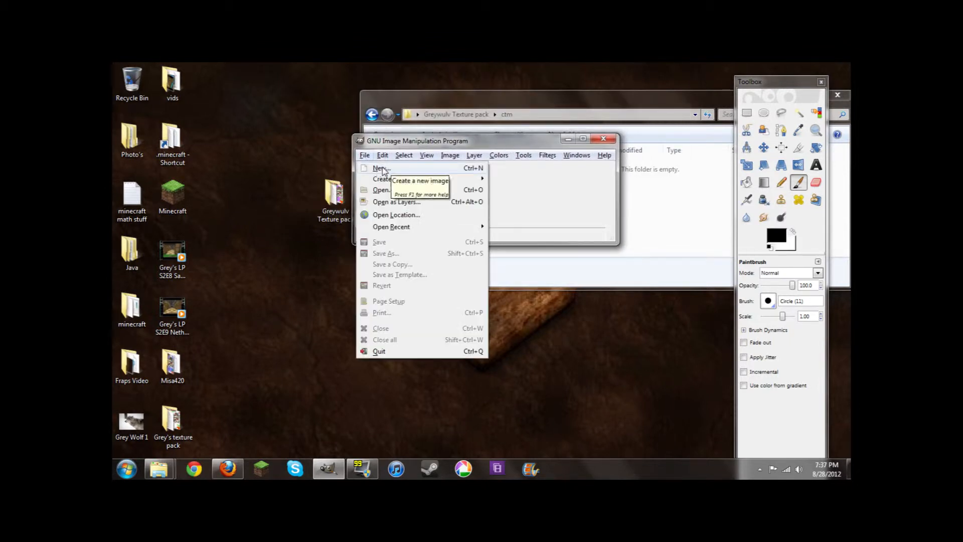
{"action": "left_click", "coordinate": [393, 173]}
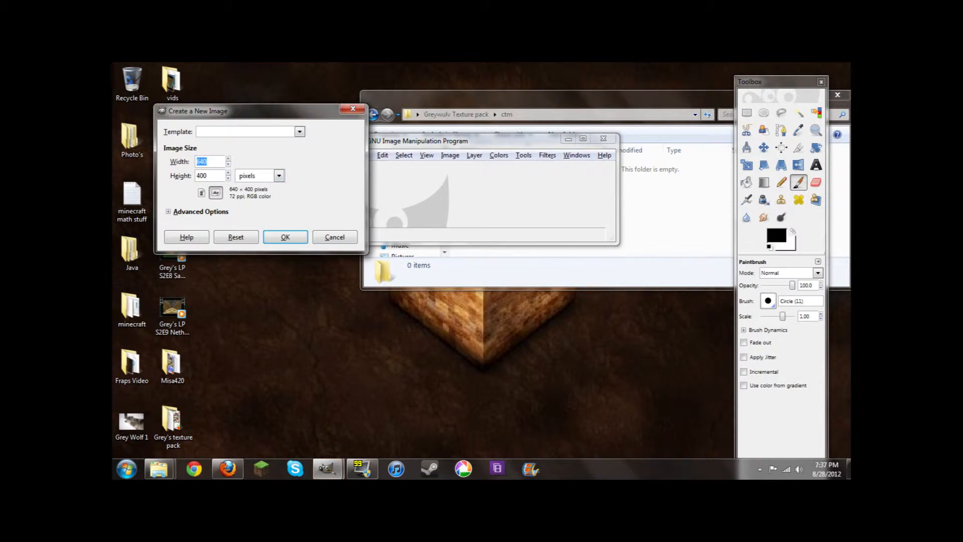
{"action": "type", "text": "5"}
{"action": "key", "text": "Tab"}
{"action": "type", "text": "512"}
{"action": "left_click", "coordinate": [285, 238]}
{"action": "left_click_drag", "start_coordinate": [485, 140], "coordinate": [454, 97]}
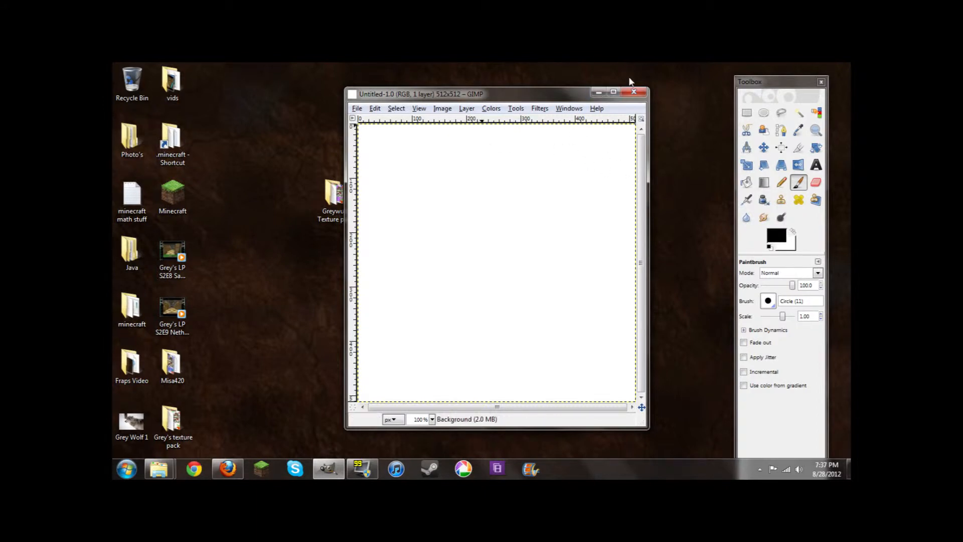
{"action": "left_click", "coordinate": [613, 92]}
Configure the 512 × 512 image's grid with a spacing of 16 pixels in width and height.
{"action": "left_click", "coordinate": [208, 82]}
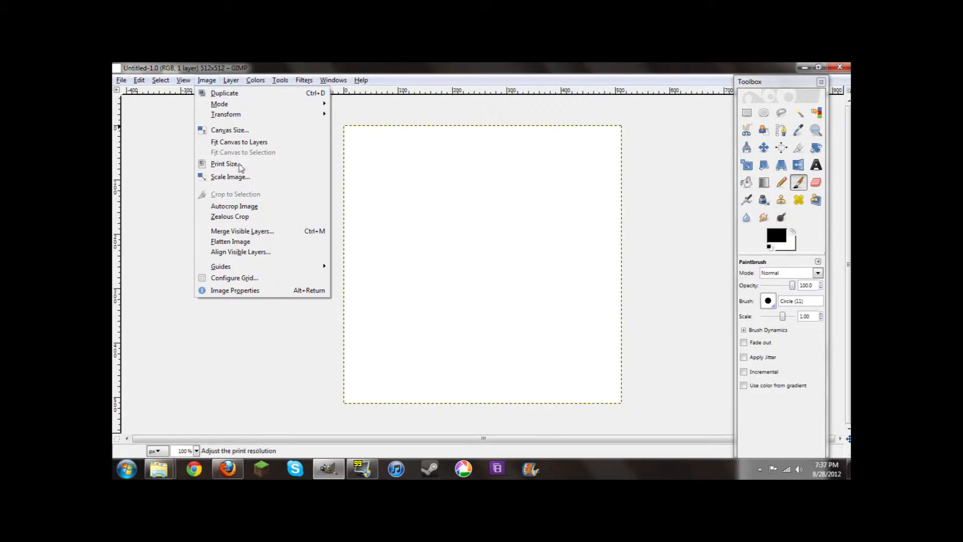
{"action": "left_click", "coordinate": [237, 279]}
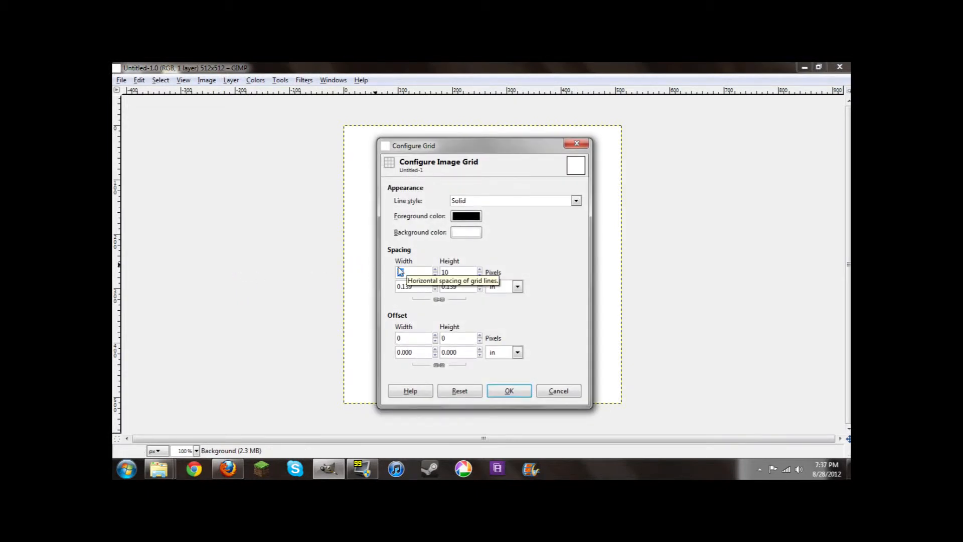
{"action": "type", "text": "16"}
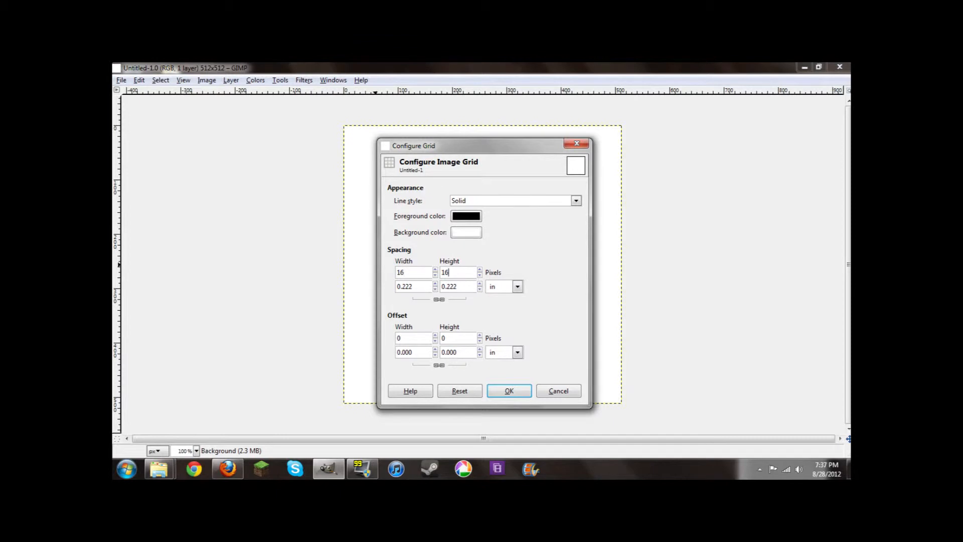
{"action": "left_click", "coordinate": [509, 391]}
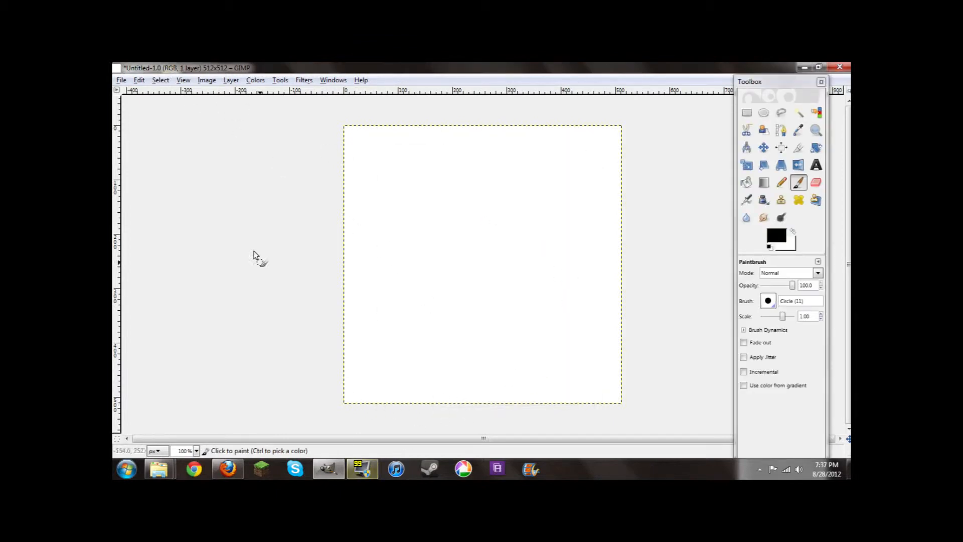
Review the grid spacing settings and close the 512 × 512 image without saving it.
{"action": "left_click", "coordinate": [183, 80]}
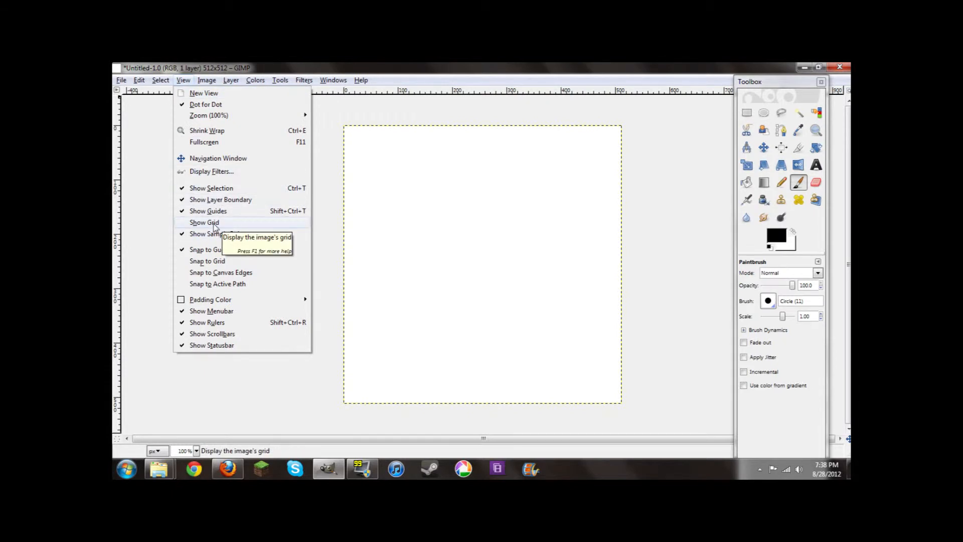
{"action": "mouse_move", "coordinate": [207, 81]}
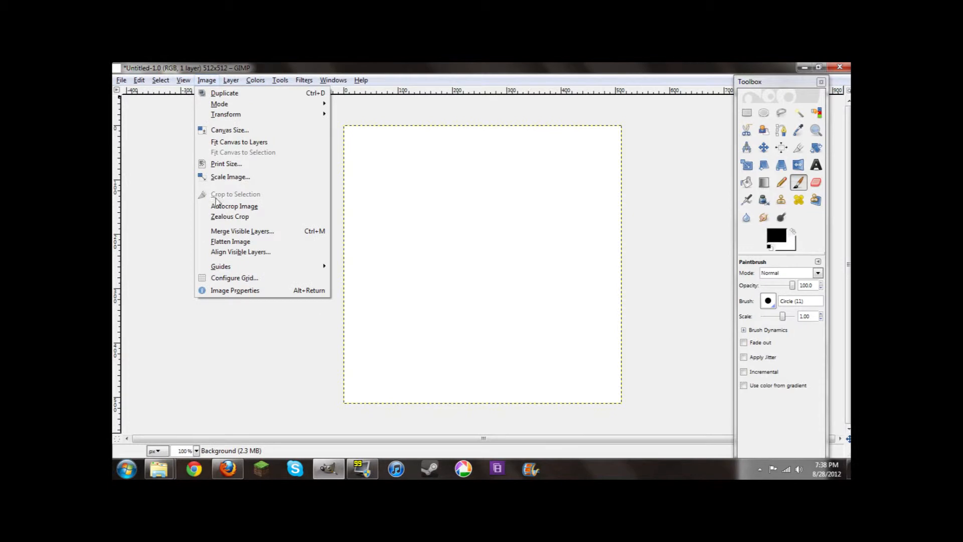
{"action": "left_click", "coordinate": [230, 278]}
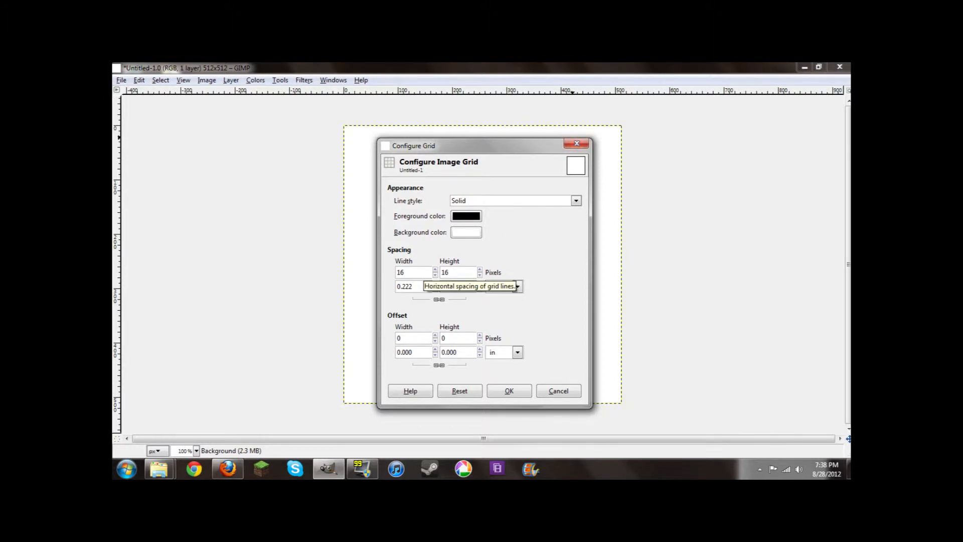
{"action": "left_click", "coordinate": [576, 144]}
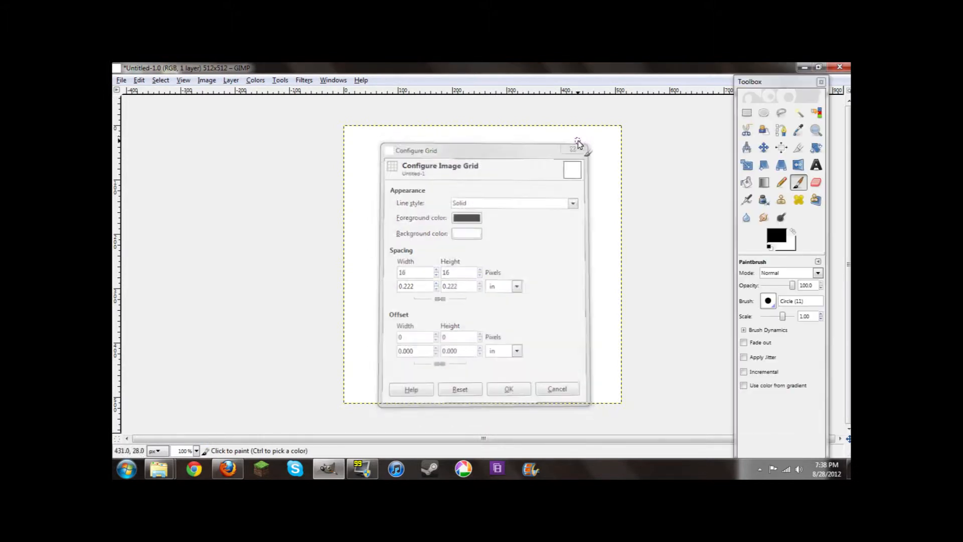
{"action": "left_click", "coordinate": [840, 67]}
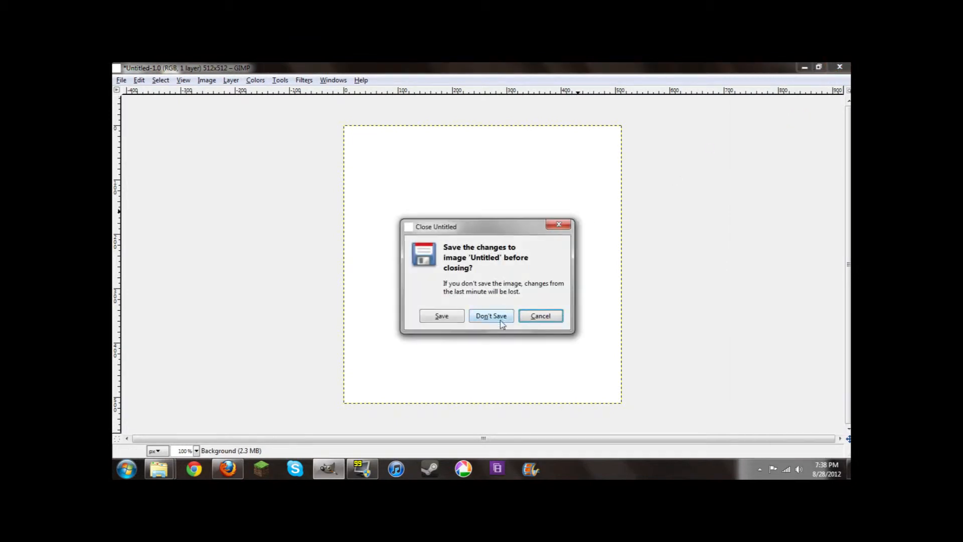
{"action": "left_click", "coordinate": [502, 317]}
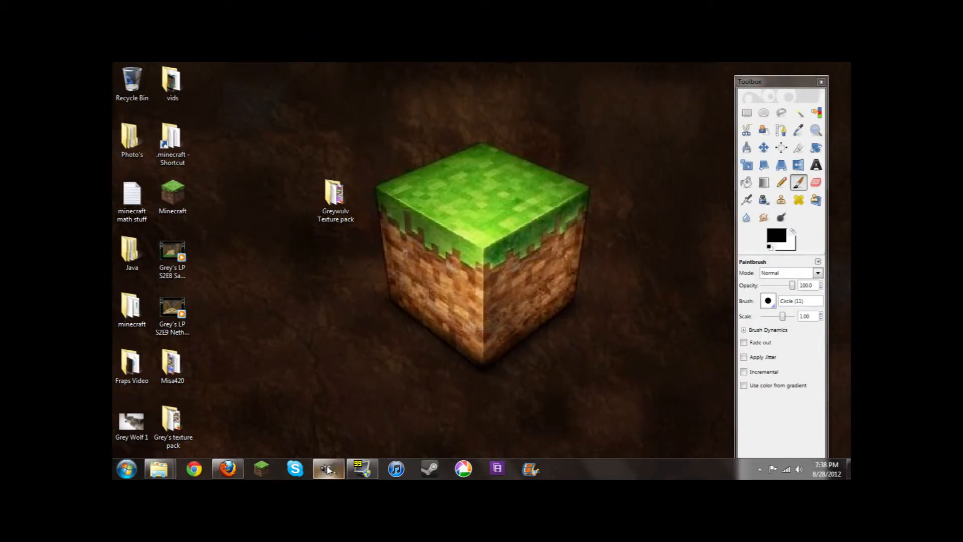
Create a new blank image of 256 × 256 pixels and maximize its window.
{"action": "left_click", "coordinate": [357, 109]}
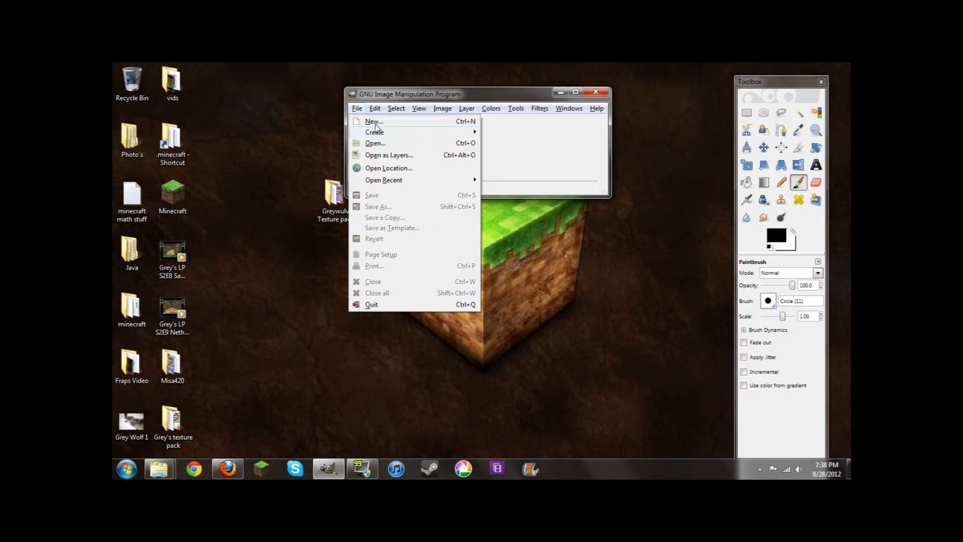
{"action": "left_click", "coordinate": [374, 123]}
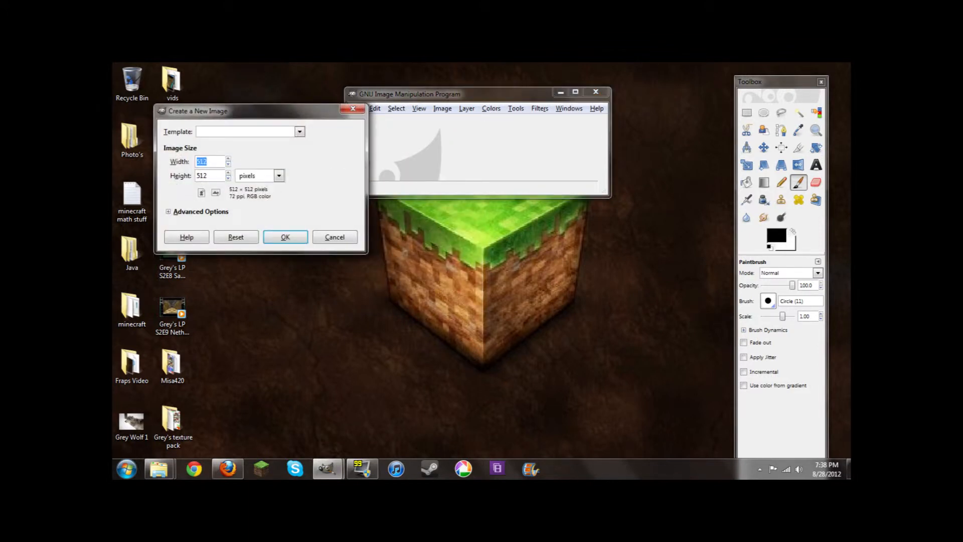
{"action": "type", "text": "256"}
{"action": "key", "text": "Tab"}
{"action": "type", "text": "256"}
{"action": "left_click", "coordinate": [285, 237]}
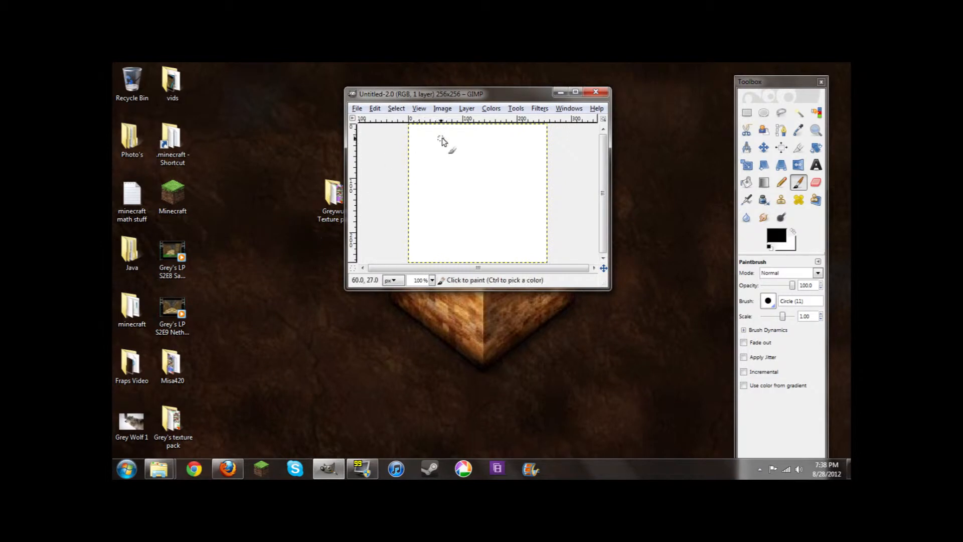
{"action": "left_click", "coordinate": [575, 92]}
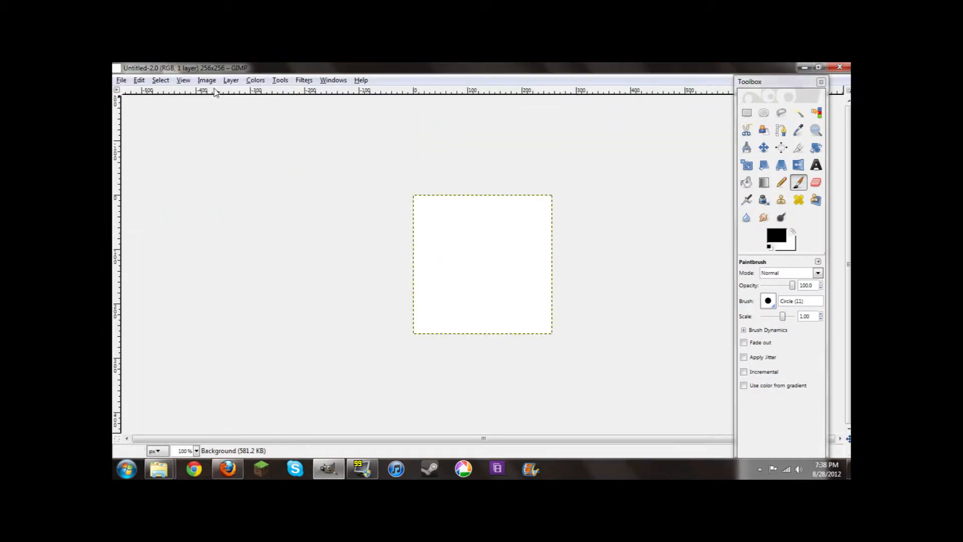
Configure the 256 × 256 image's grid with a spacing of 16 pixels in width and height.
{"action": "left_click", "coordinate": [141, 81]}
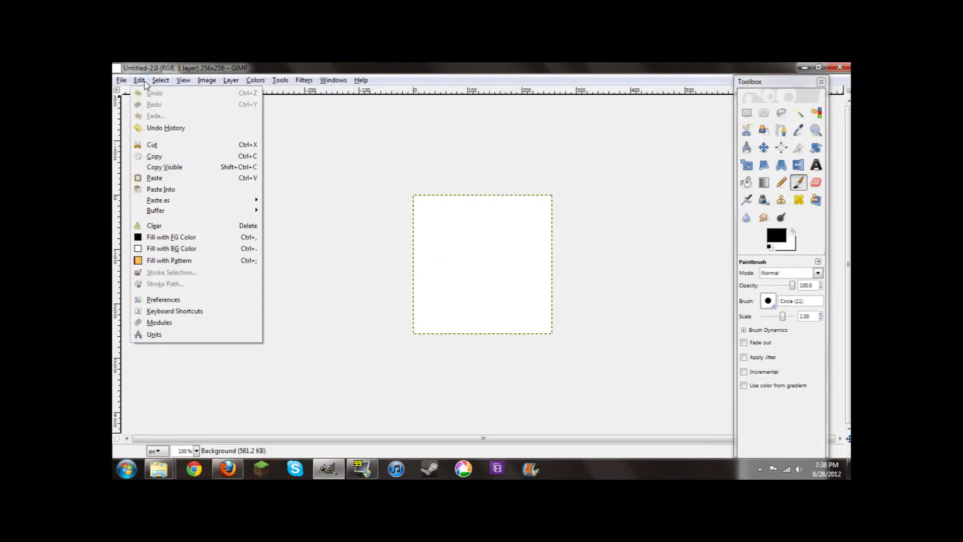
{"action": "mouse_move", "coordinate": [200, 83]}
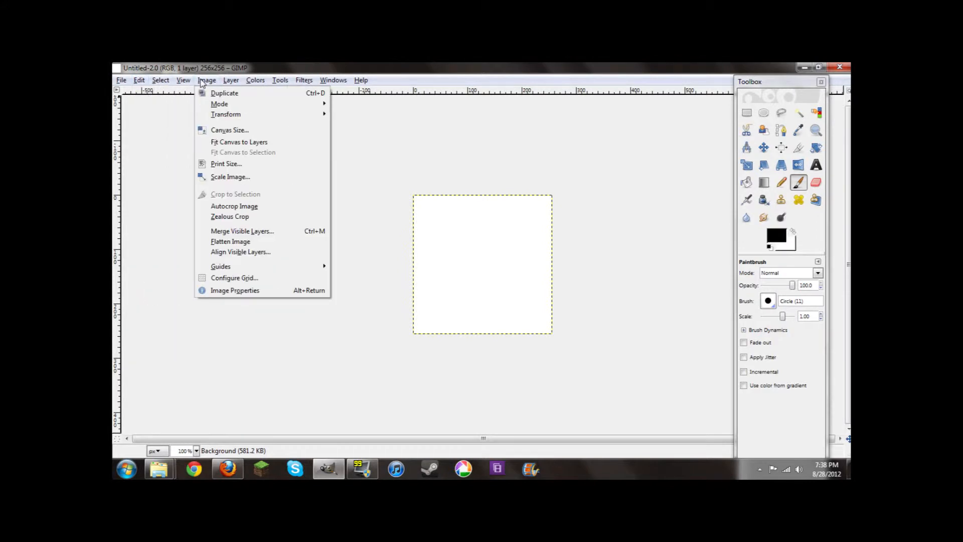
{"action": "left_click", "coordinate": [235, 277]}
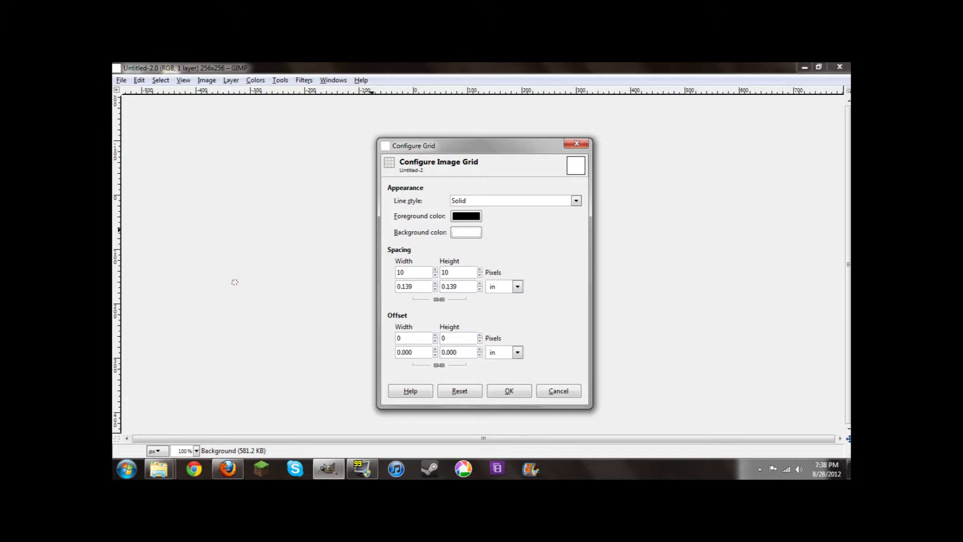
{"action": "type", "text": "16"}
{"action": "key", "text": "Tab"}
{"action": "type", "text": "1"}
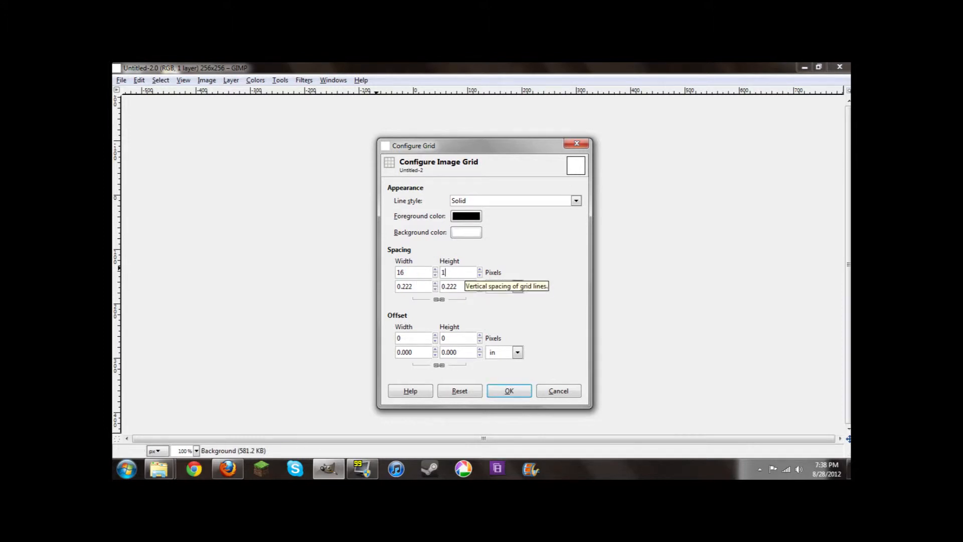
{"action": "type", "text": "6"}
{"action": "left_click", "coordinate": [507, 391]}
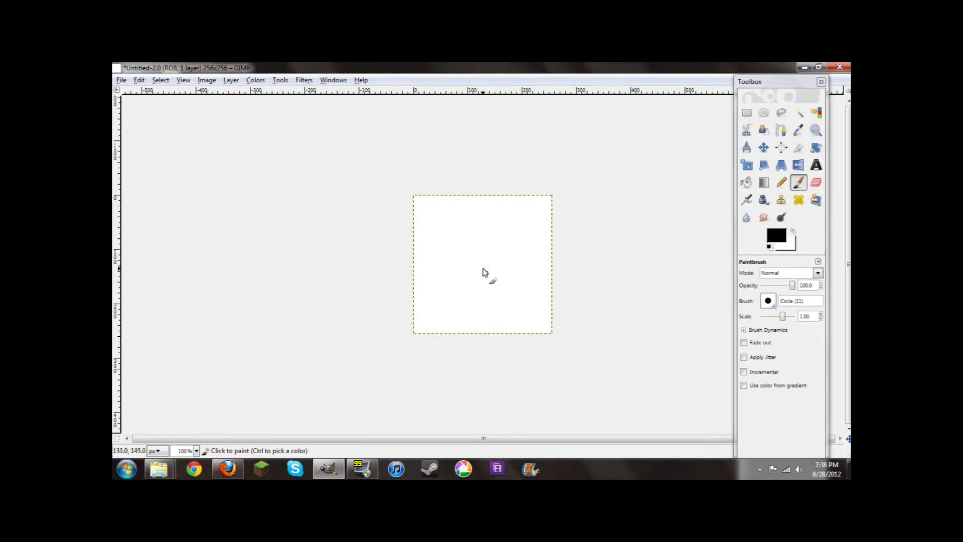
Show the grid on the 256 × 256 image and restore its window to a smaller size on the desktop.
{"action": "left_click", "coordinate": [183, 81]}
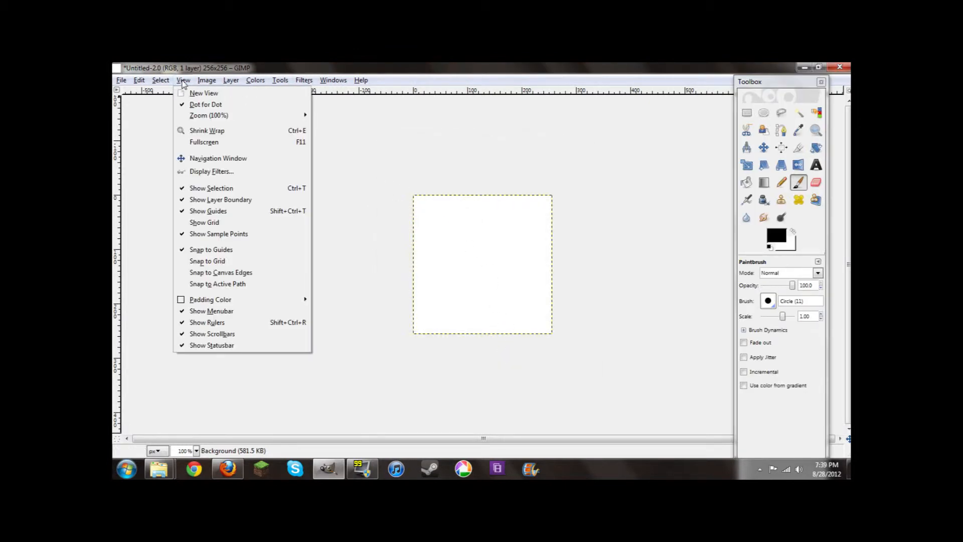
{"action": "left_click", "coordinate": [212, 222]}
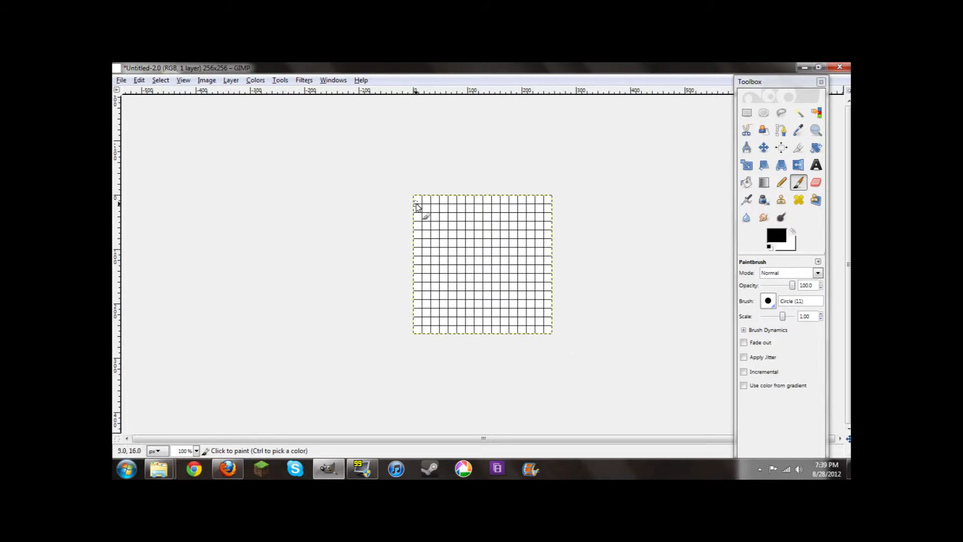
{"action": "mouse_move", "coordinate": [661, 74]}
{"action": "left_mouse_down"}
{"action": "mouse_move", "coordinate": [716, 75]}
{"action": "mouse_move", "coordinate": [679, 105]}
{"action": "mouse_move", "coordinate": [621, 126]}
{"action": "mouse_move", "coordinate": [600, 119]}
{"action": "mouse_move", "coordinate": [621, 118]}
{"action": "left_mouse_up"}
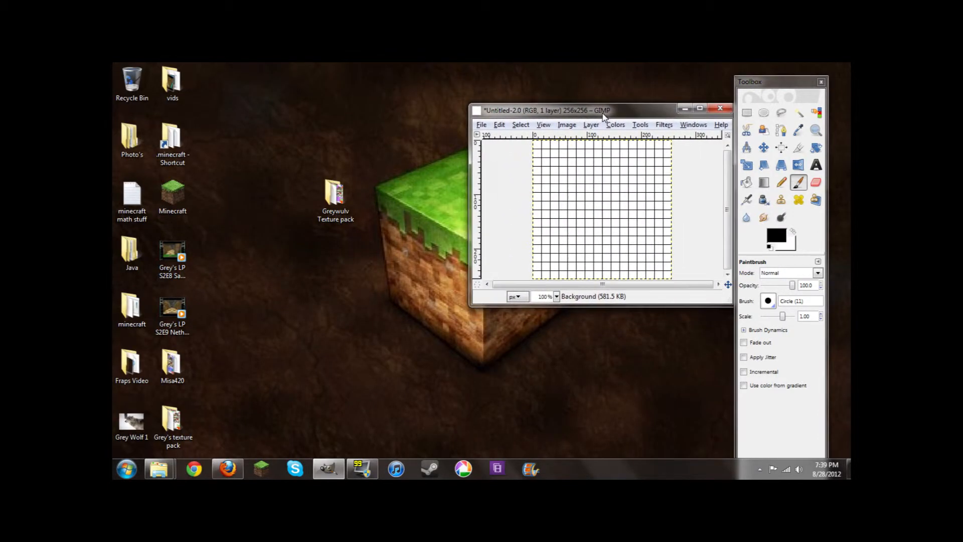
Open terrain.png from the Greywulv Texture pack folder in GIMP and place its window beside the gridded image.
{"action": "double_click", "coordinate": [334, 199]}
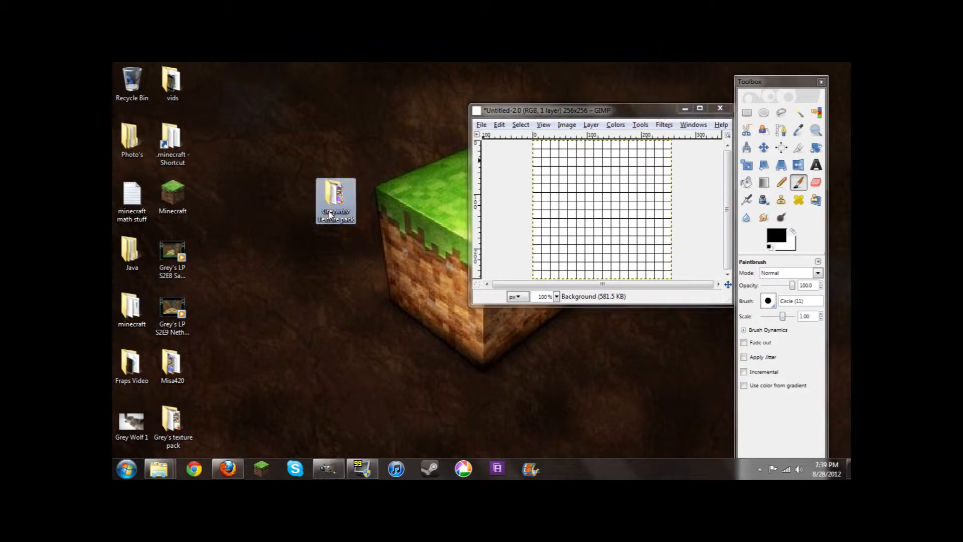
{"action": "left_click_drag", "start_coordinate": [490, 103], "coordinate": [242, 111]}
{"action": "scroll", "coordinate": [253, 190], "scroll_direction": "down", "scroll_amount": 3}
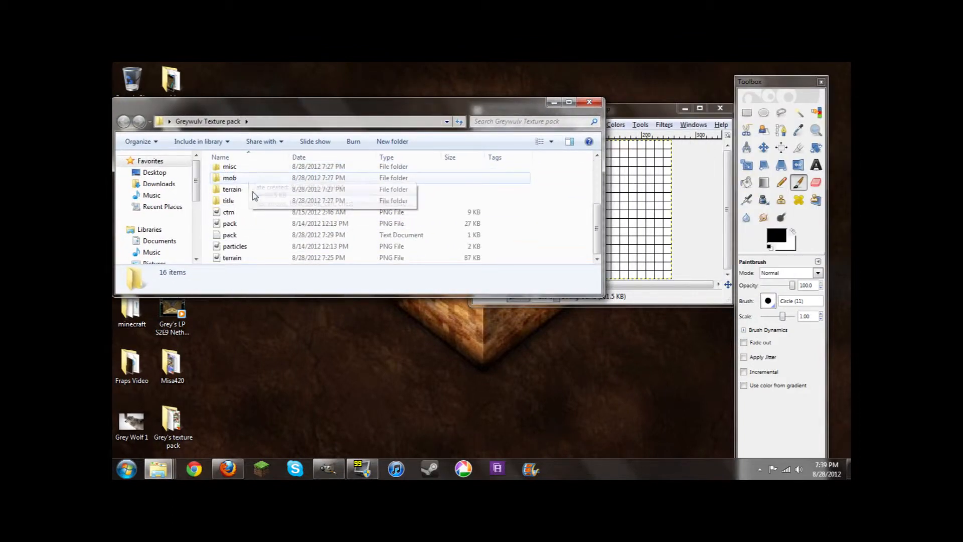
{"action": "double_click", "coordinate": [232, 258]}
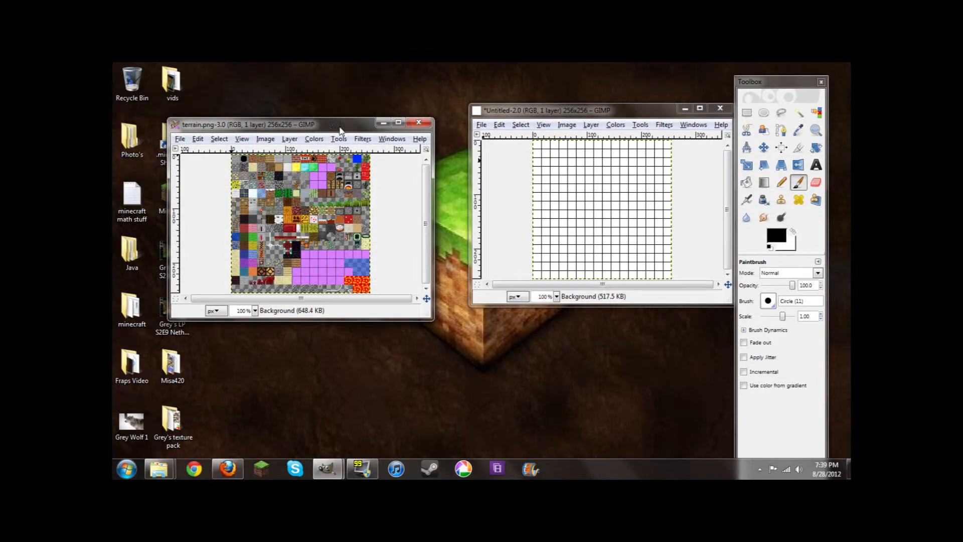
{"action": "left_click_drag", "start_coordinate": [326, 130], "coordinate": [346, 132]}
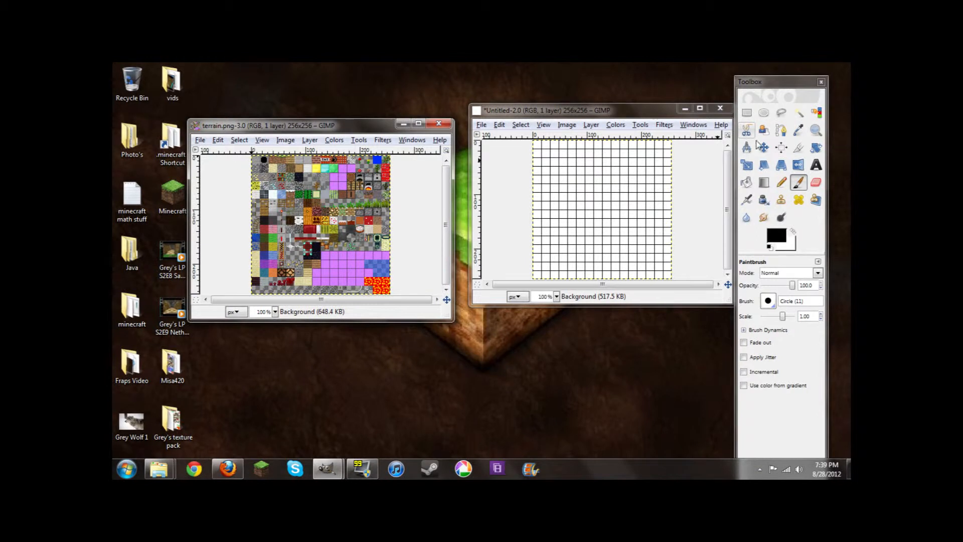
Select the 16 × 16 pixel oak log bark tile at position 64, 16 in terrain.png and copy it.
{"action": "left_click", "coordinate": [817, 131]}
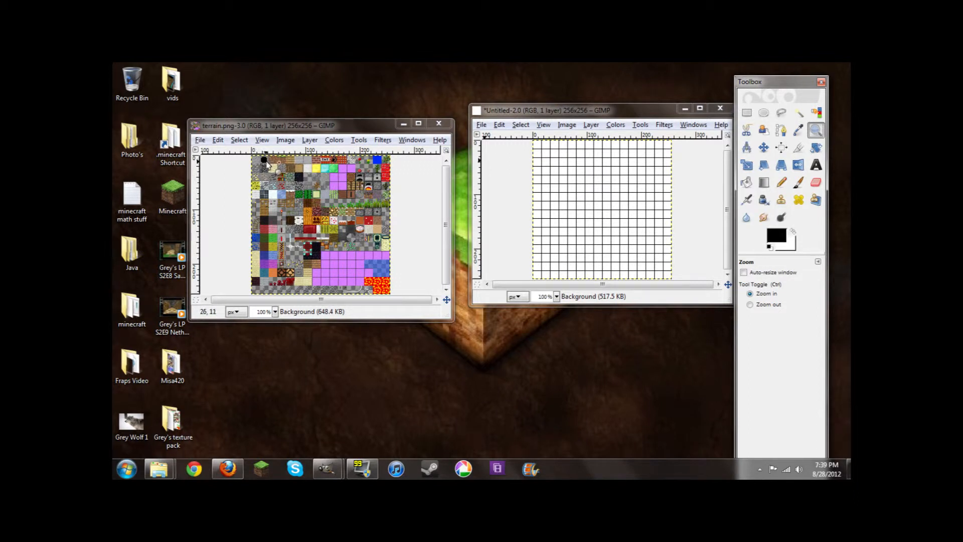
{"action": "left_click", "coordinate": [292, 164]}
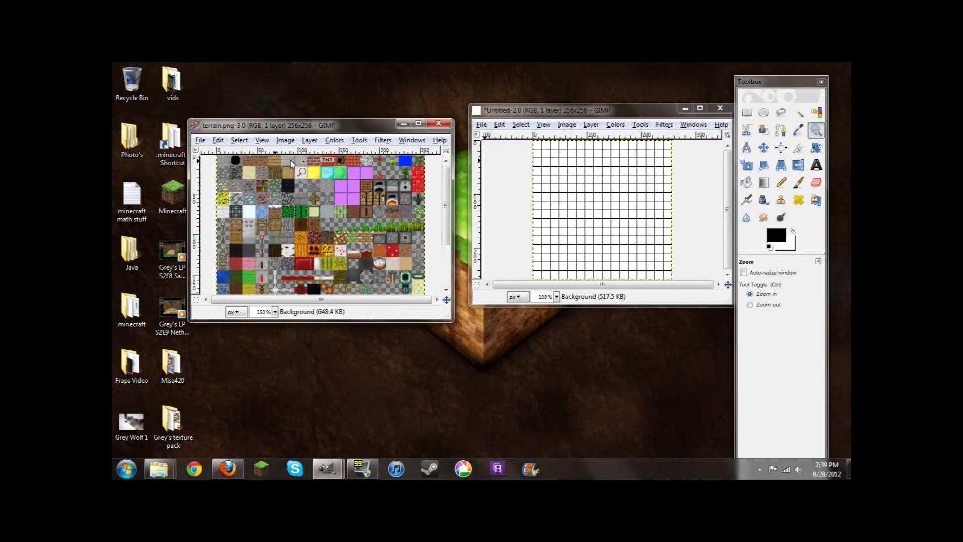
{"action": "left_click", "coordinate": [269, 168]}
{"action": "left_click", "coordinate": [279, 175]}
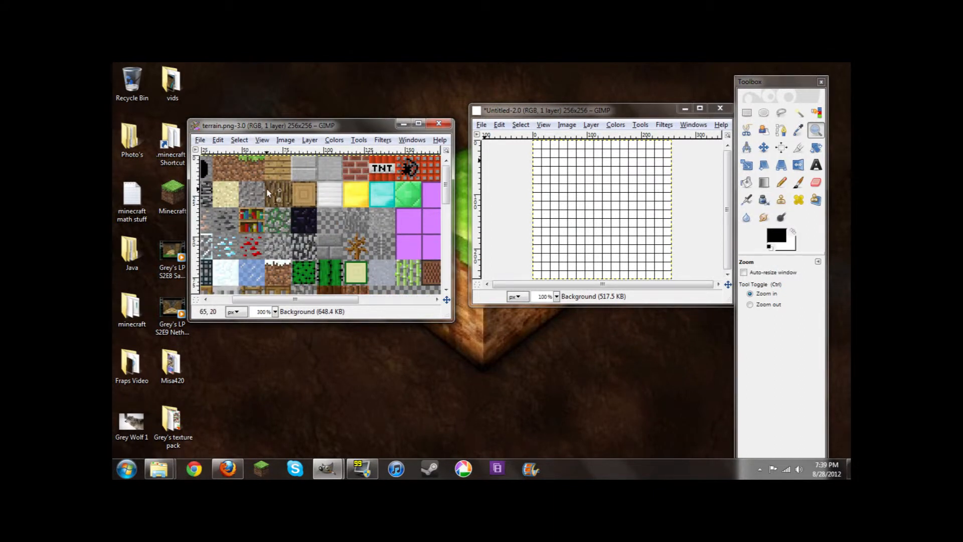
{"action": "left_click", "coordinate": [279, 195]}
{"action": "left_click", "coordinate": [279, 195]}
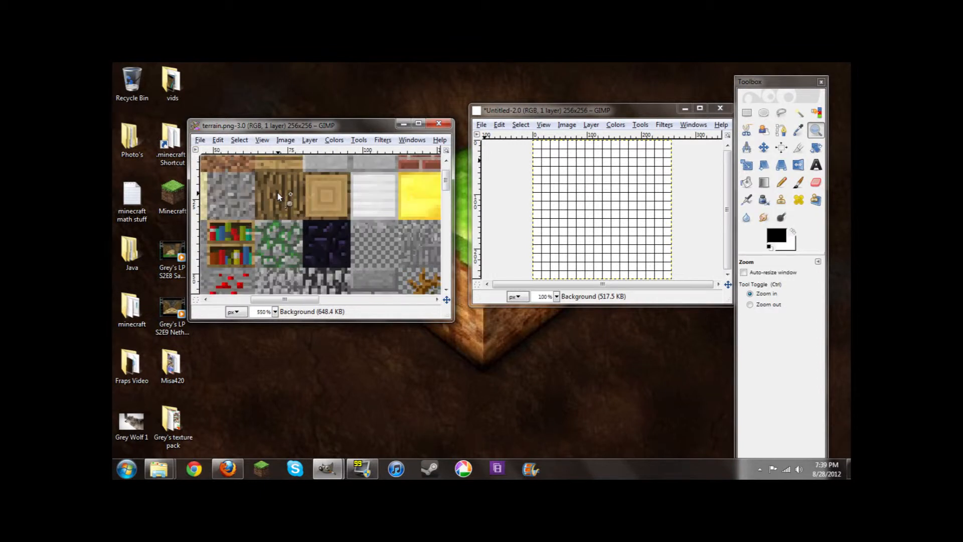
{"action": "left_click", "coordinate": [747, 112]}
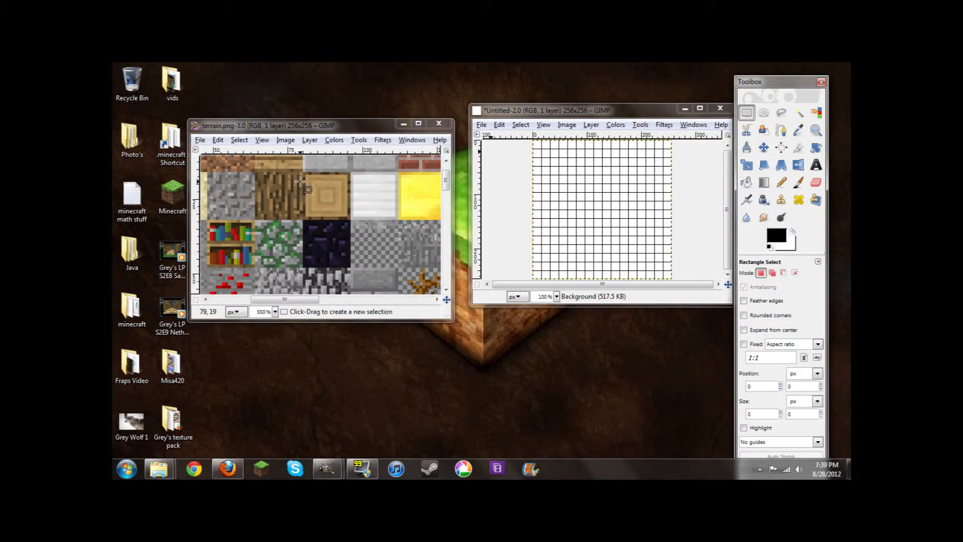
{"action": "left_click_drag", "start_coordinate": [302, 172], "coordinate": [257, 219]}
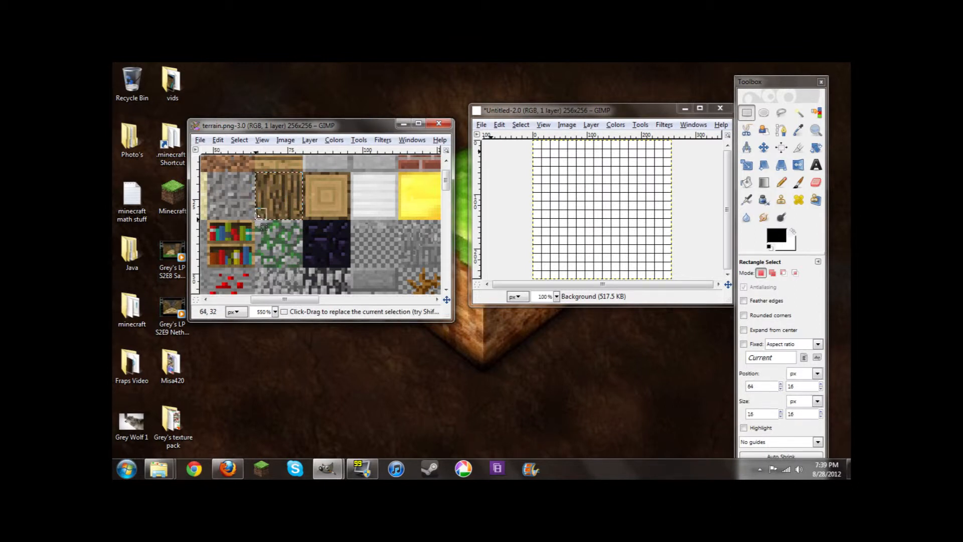
{"action": "right_click", "coordinate": [281, 205]}
{"action": "mouse_move", "coordinate": [309, 231]}
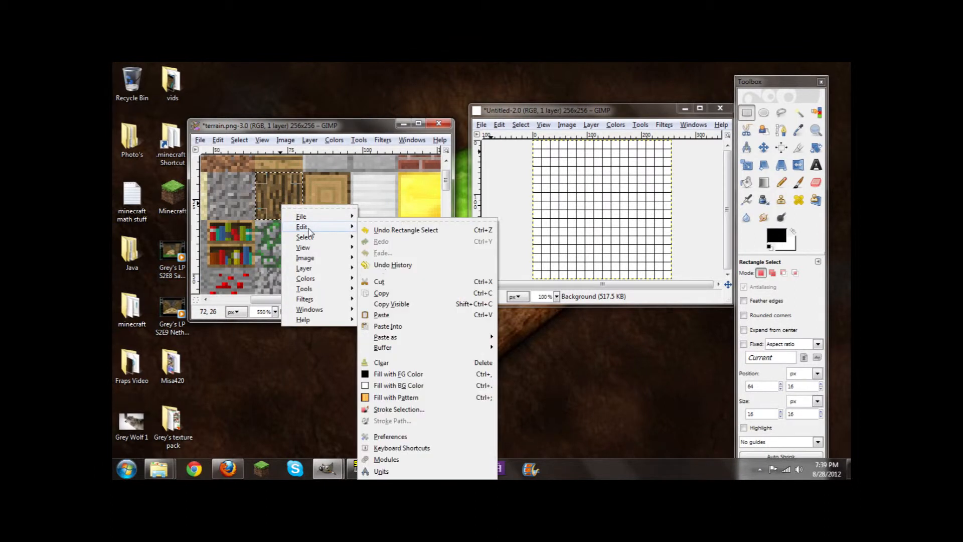
{"action": "left_click", "coordinate": [394, 294]}
Close terrain.png without saving and maximize the window of the gridded 256 × 256 image.
{"action": "left_click", "coordinate": [439, 123]}
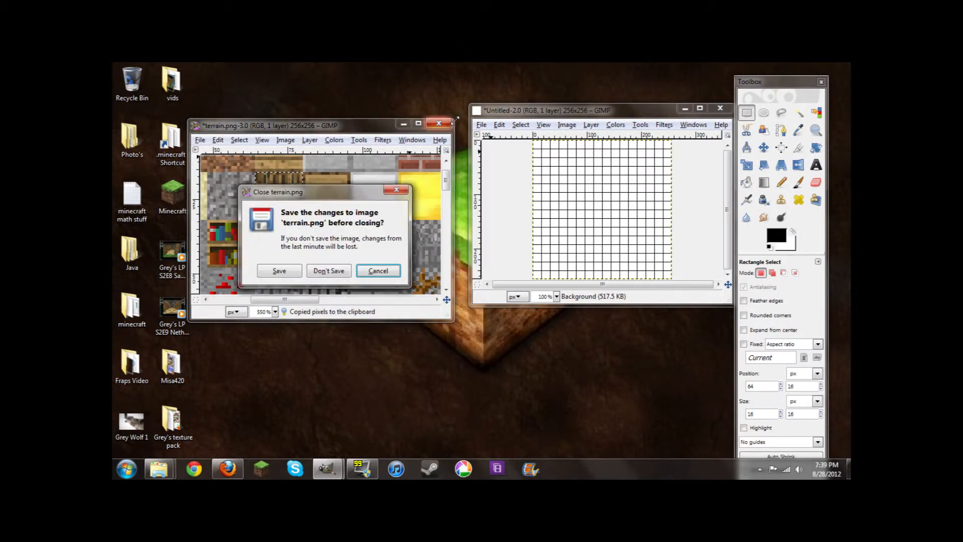
{"action": "left_click", "coordinate": [329, 272]}
{"action": "left_click_drag", "start_coordinate": [576, 115], "coordinate": [445, 114]}
{"action": "double_click", "coordinate": [572, 113]}
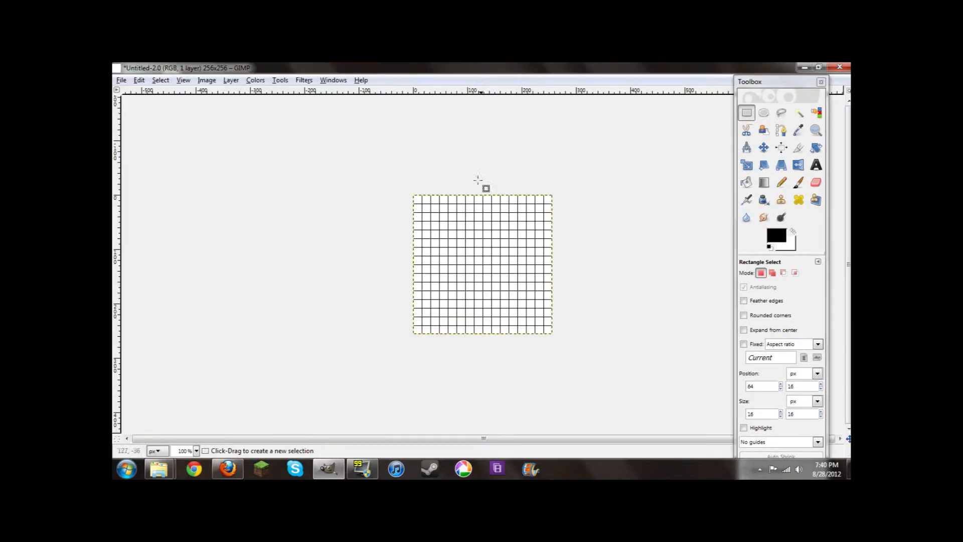
Paste the bark tile into the gridded image, move it into the first cell of the top row and anchor it.
{"action": "left_click", "coordinate": [815, 130]}
{"action": "left_click_drag", "start_coordinate": [426, 204], "coordinate": [419, 202]}
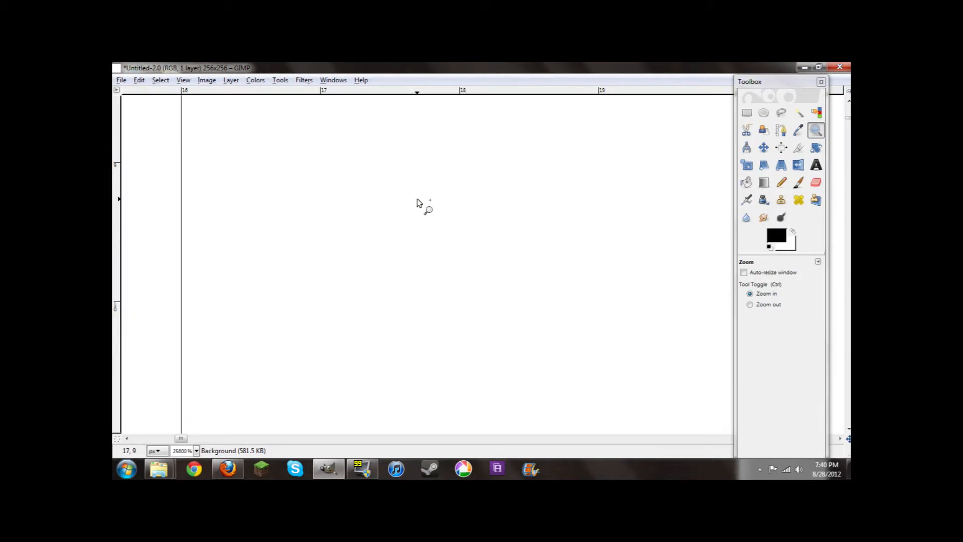
{"action": "scroll", "coordinate": [352, 223], "scroll_direction": "down", "scroll_amount": 10}
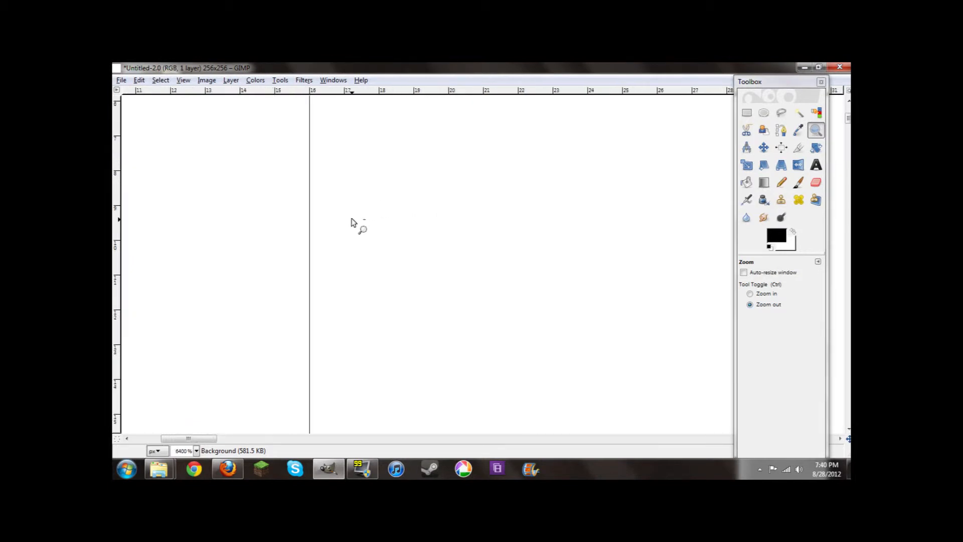
{"action": "scroll", "coordinate": [351, 223], "scroll_direction": "down", "scroll_amount": 1}
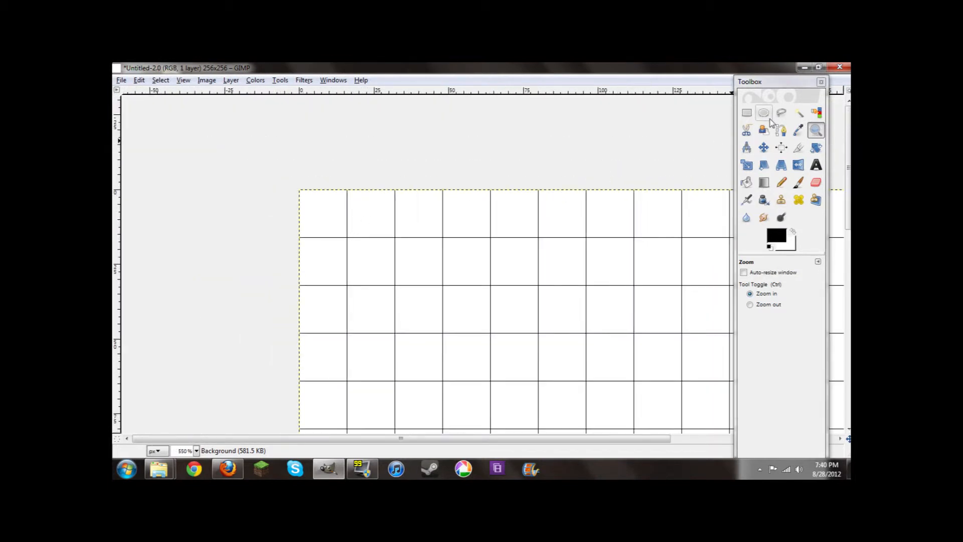
{"action": "left_click", "coordinate": [764, 147]}
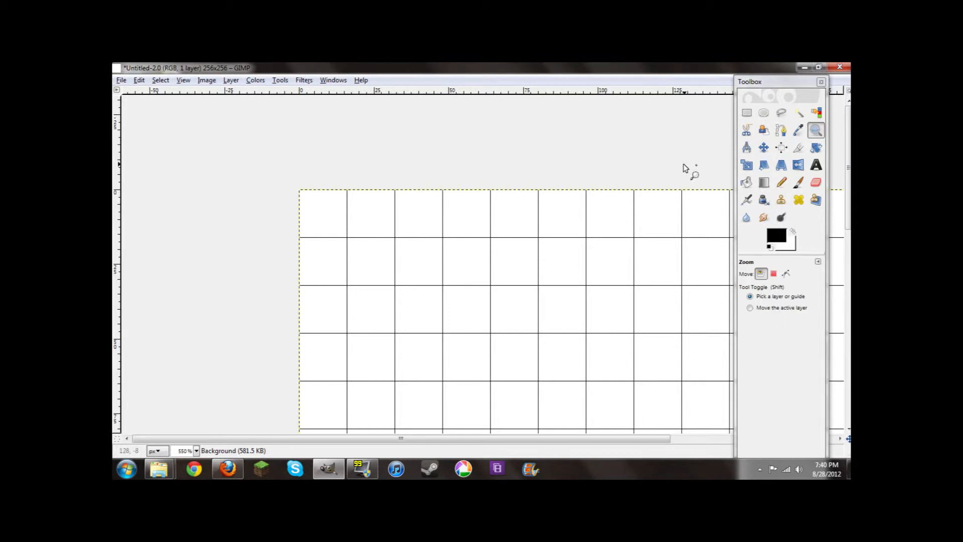
{"action": "right_click", "coordinate": [354, 224]}
{"action": "mouse_move", "coordinate": [359, 246]}
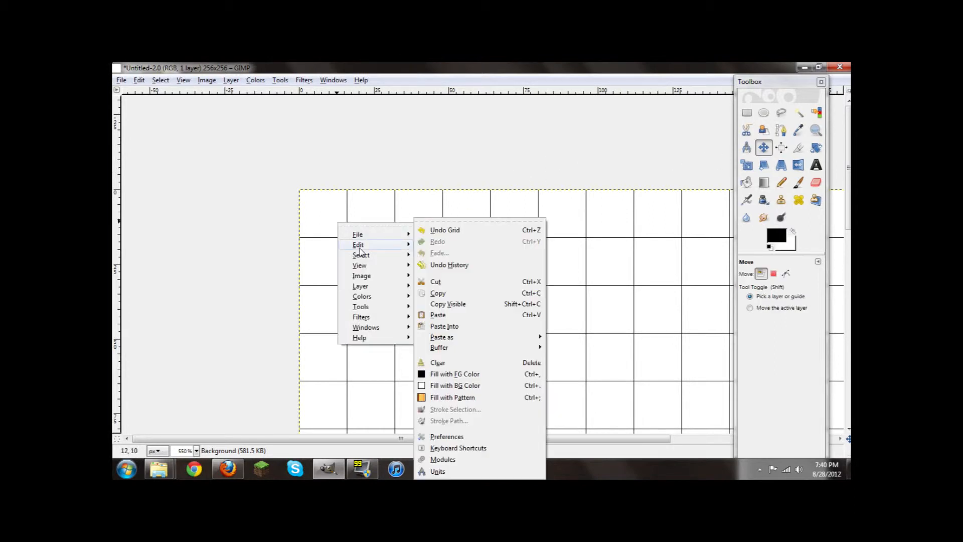
{"action": "left_click", "coordinate": [437, 315]}
{"action": "left_click_drag", "start_coordinate": [558, 306], "coordinate": [317, 214]}
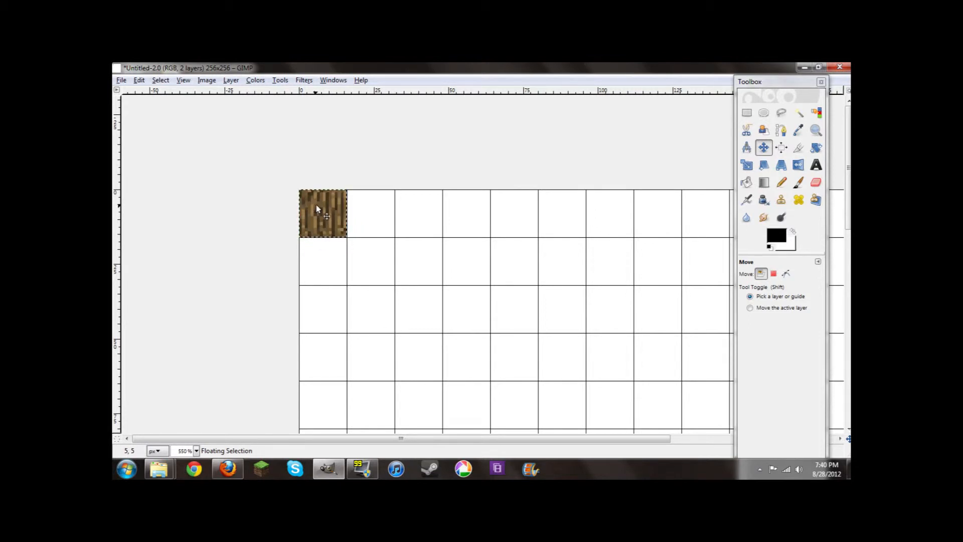
{"action": "left_click", "coordinate": [748, 113]}
{"action": "left_click", "coordinate": [528, 147]}
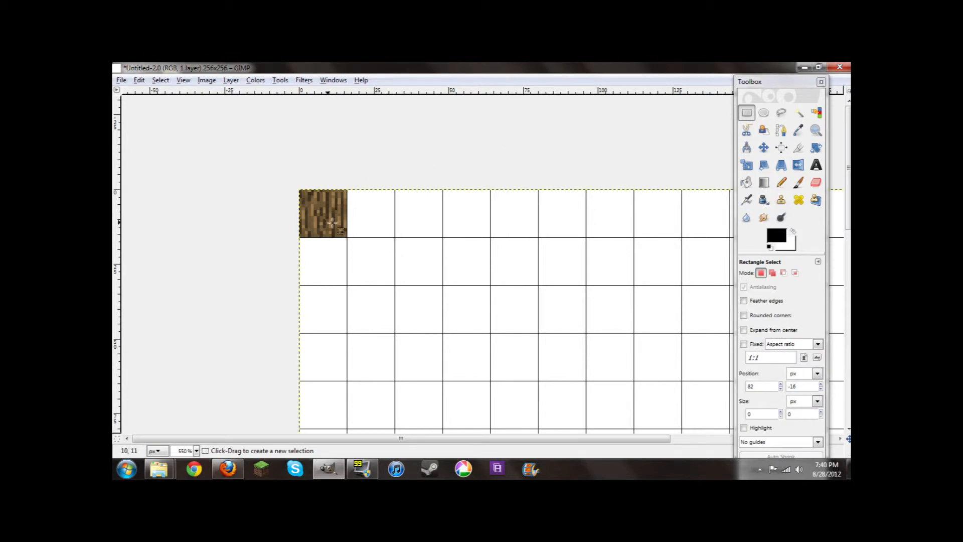
Paste a second bark tile, move it into the second cell of the top row and anchor it.
{"action": "right_click", "coordinate": [399, 154]}
{"action": "mouse_move", "coordinate": [424, 179]}
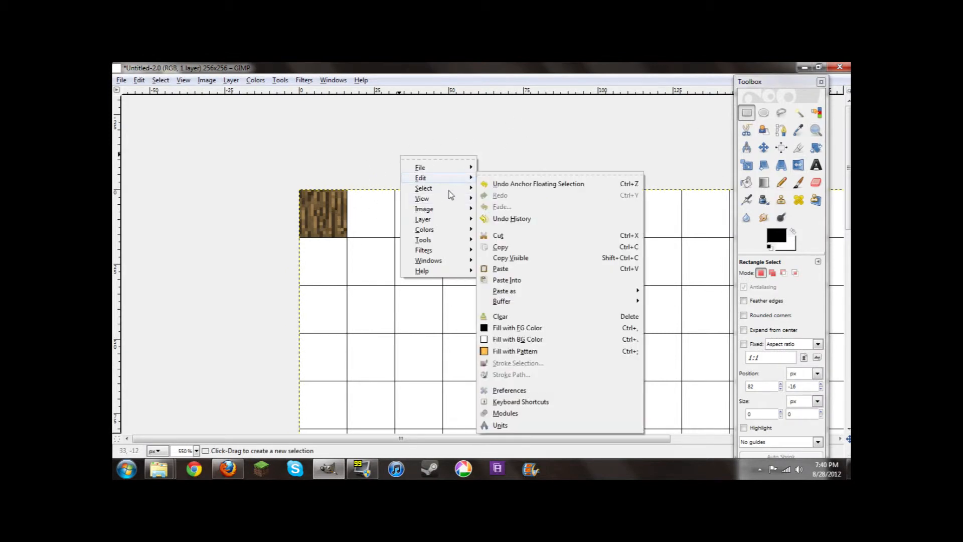
{"action": "left_click", "coordinate": [501, 268]}
{"action": "key", "text": "m"}
{"action": "left_click_drag", "start_coordinate": [558, 305], "coordinate": [365, 213]}
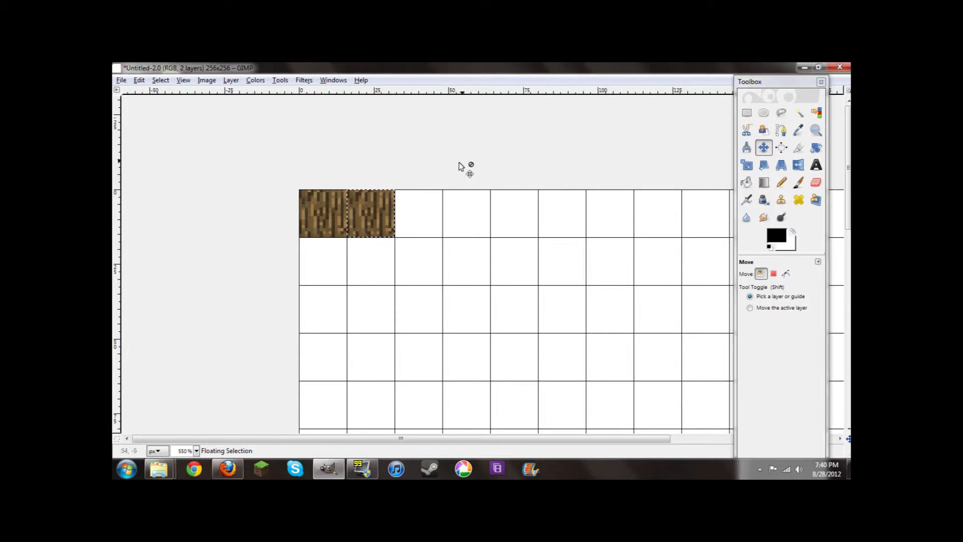
{"action": "left_click", "coordinate": [747, 114]}
{"action": "left_click", "coordinate": [630, 197]}
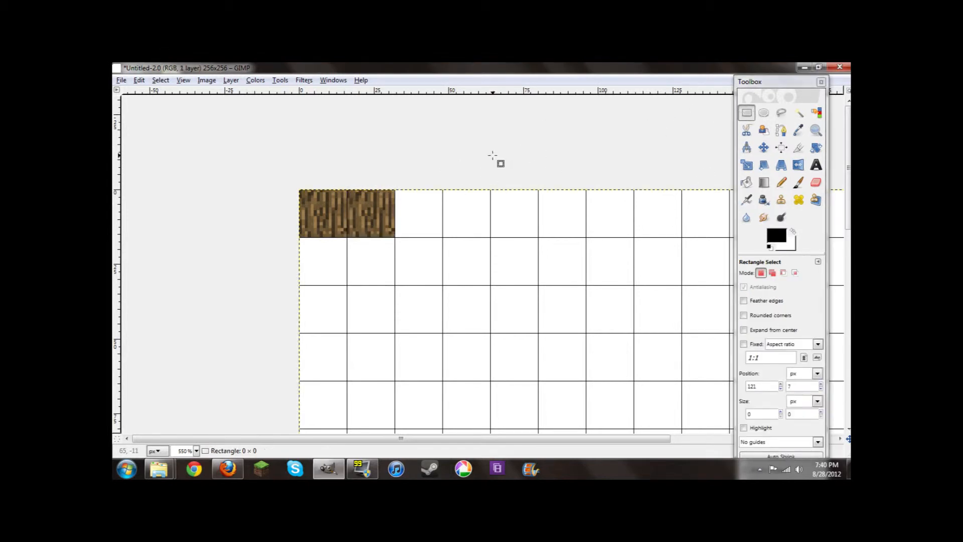
Paste a third bark tile, move it into the third cell of the top row and anchor it.
{"action": "key", "text": "m"}
{"action": "right_click", "coordinate": [488, 176]}
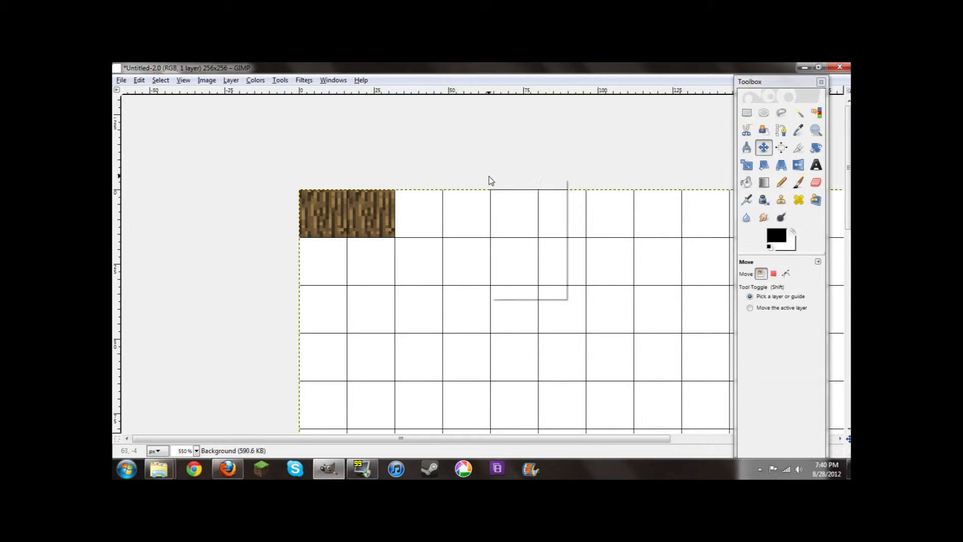
{"action": "mouse_move", "coordinate": [511, 203]}
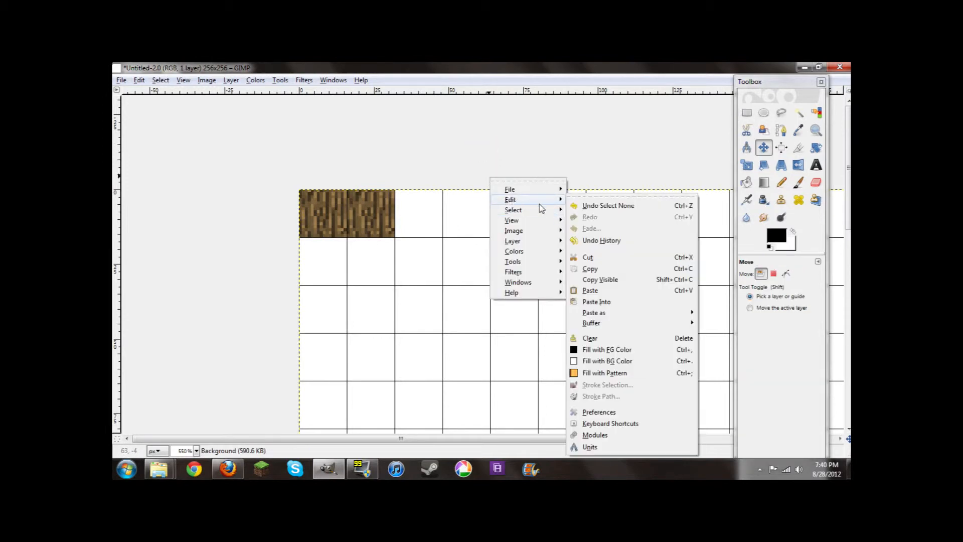
{"action": "left_click", "coordinate": [602, 289]}
{"action": "left_click_drag", "start_coordinate": [563, 300], "coordinate": [412, 203]}
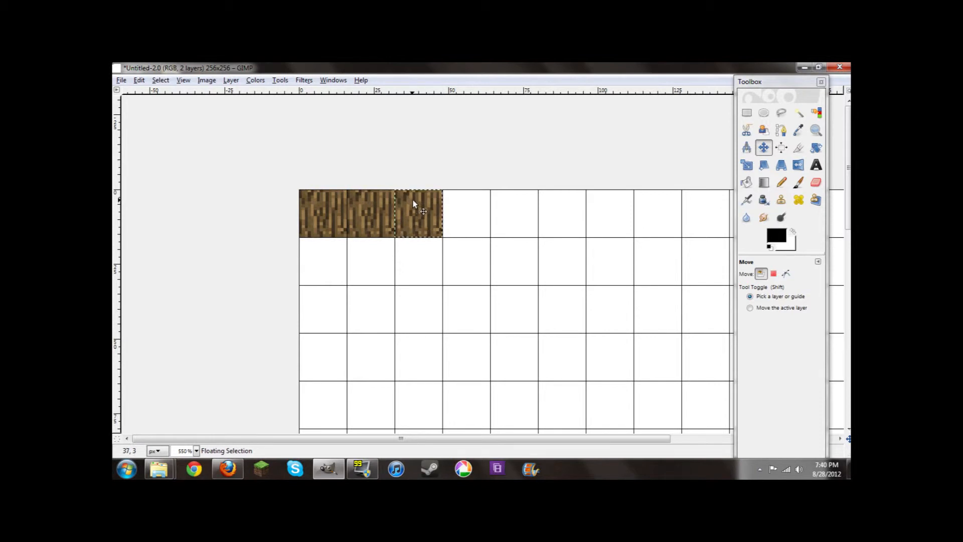
{"action": "left_click", "coordinate": [747, 113]}
{"action": "left_click", "coordinate": [586, 131]}
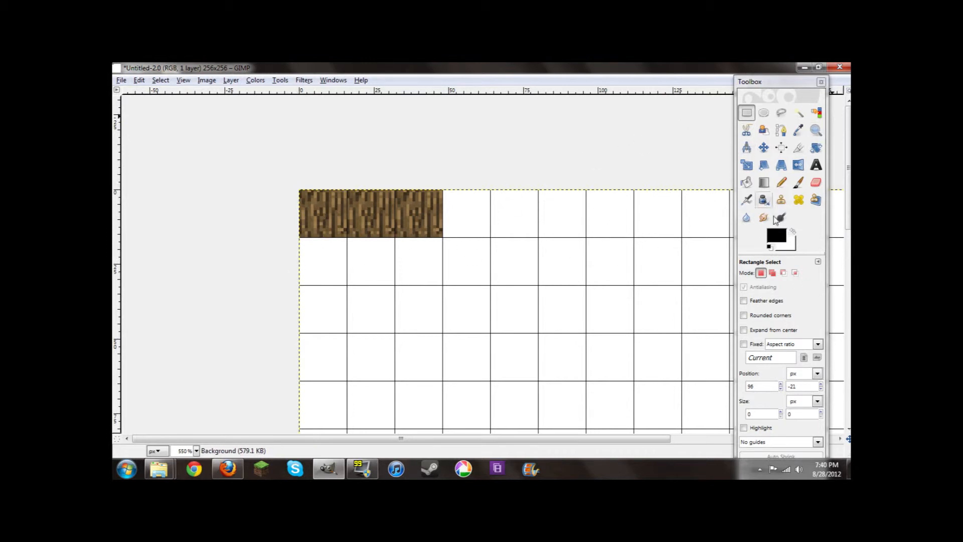
Change the foreground color to purple.
{"action": "left_click", "coordinate": [776, 234]}
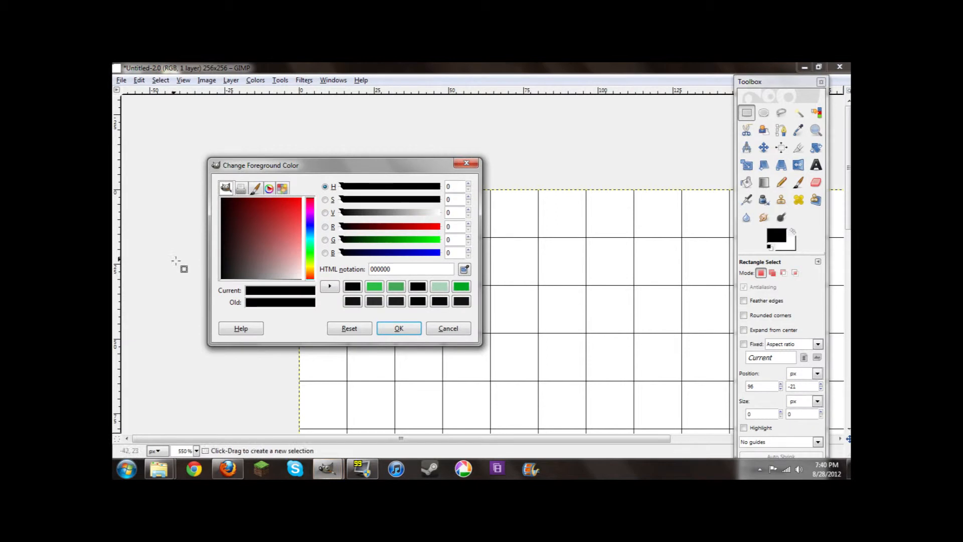
{"action": "left_click_drag", "start_coordinate": [224, 268], "coordinate": [280, 214]}
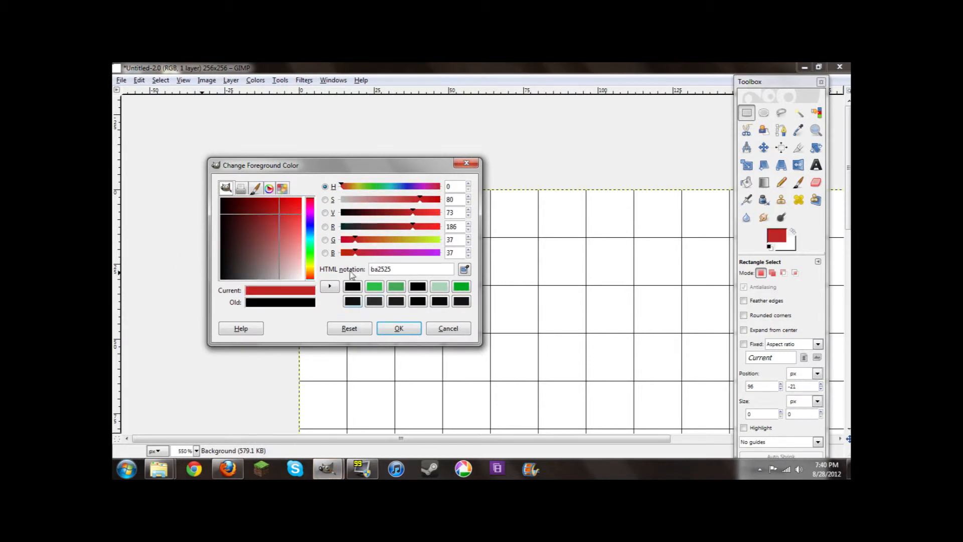
{"action": "left_click", "coordinate": [311, 217]}
{"action": "left_click", "coordinate": [399, 328]}
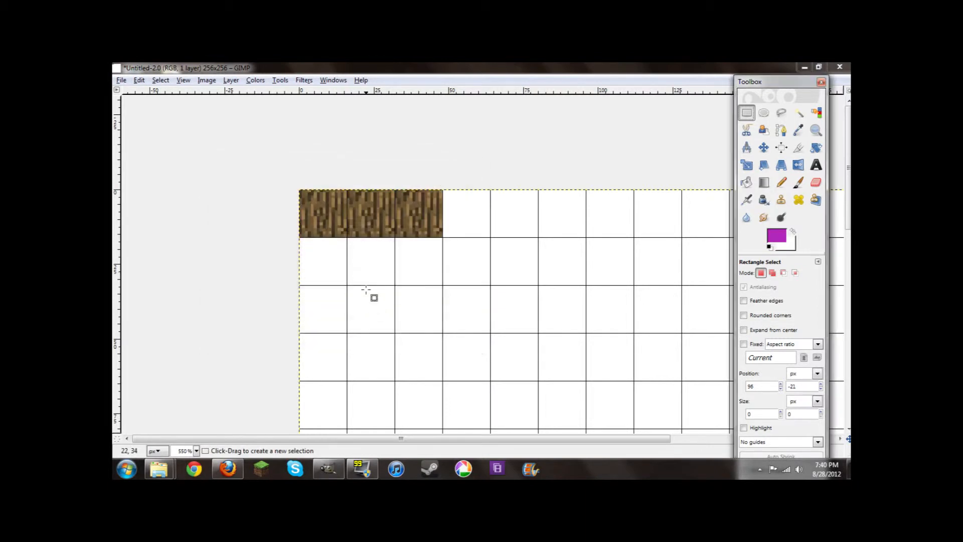
Paint scattered purple specks over the second bark tile using the Pencil with the Circle (01) brush.
{"action": "left_click", "coordinate": [782, 182]}
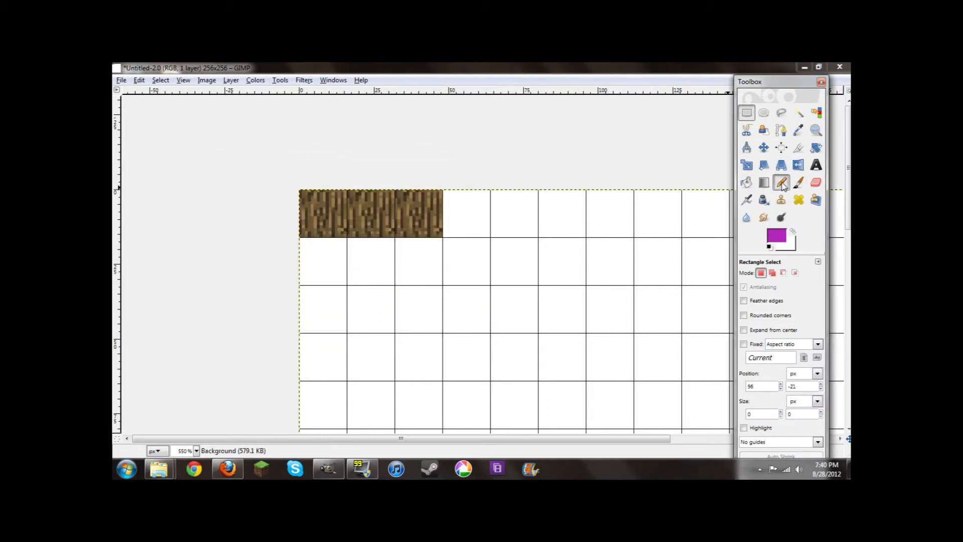
{"action": "left_click", "coordinate": [763, 299]}
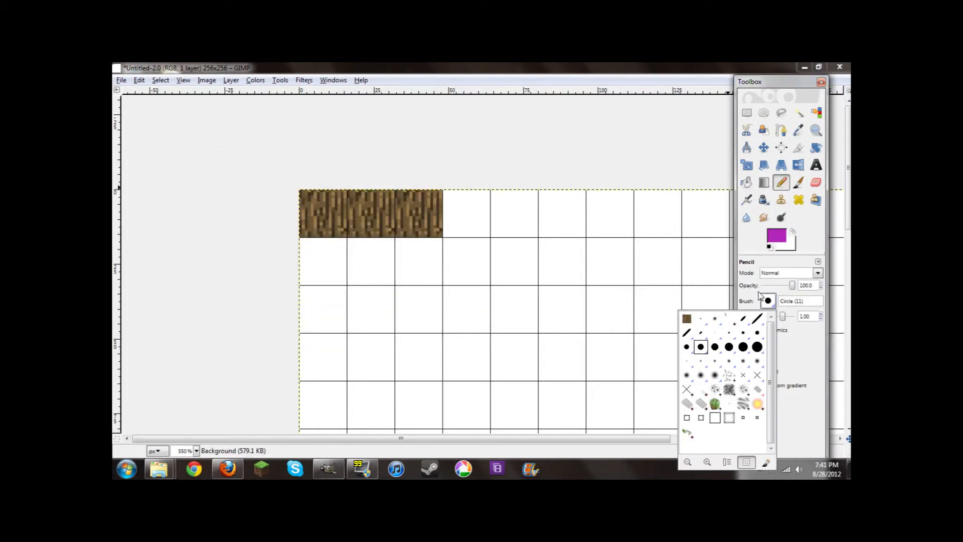
{"action": "left_click", "coordinate": [715, 335]}
{"action": "left_click", "coordinate": [363, 212]}
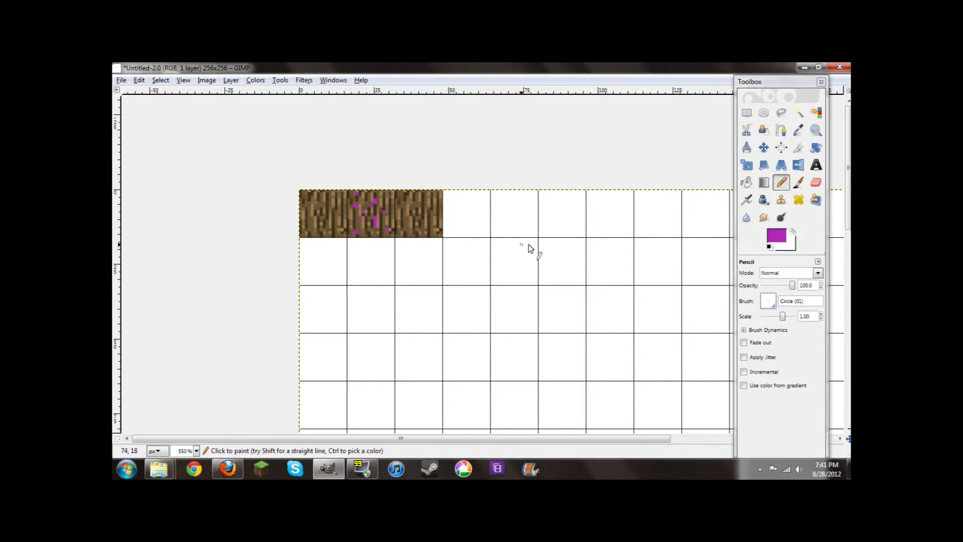
Set the foreground color to teal 25ba9c and paint scattered specks over the third bark tile.
{"action": "left_click", "coordinate": [776, 234]}
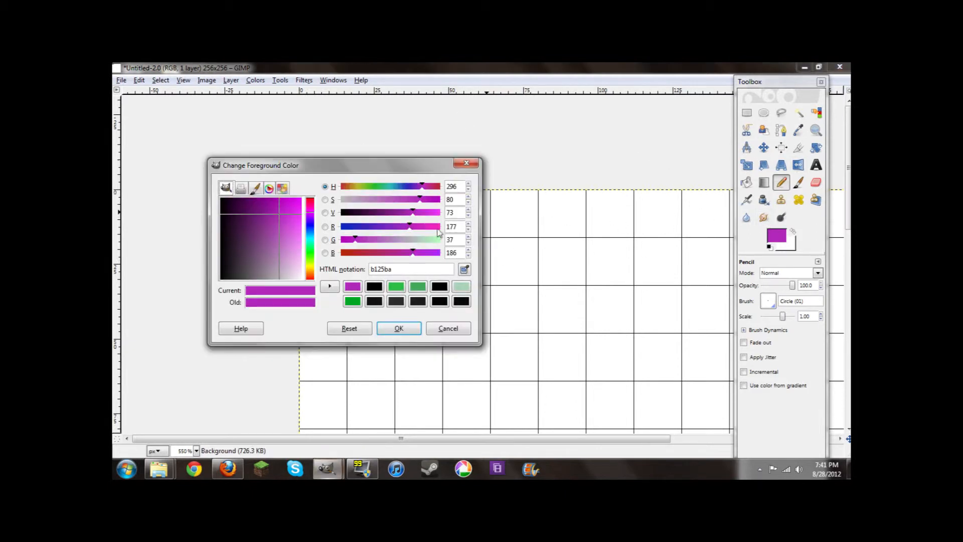
{"action": "left_click", "coordinate": [312, 244]}
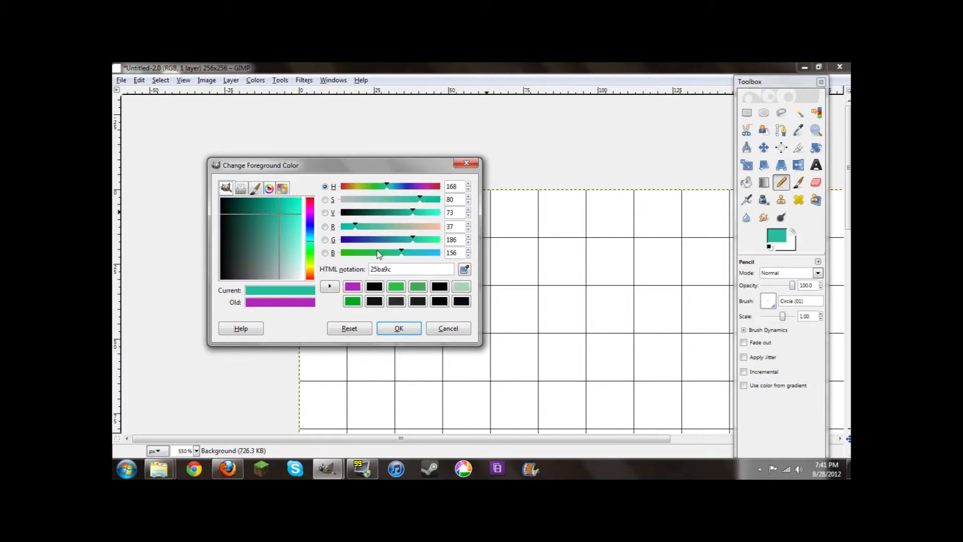
{"action": "left_click", "coordinate": [398, 329]}
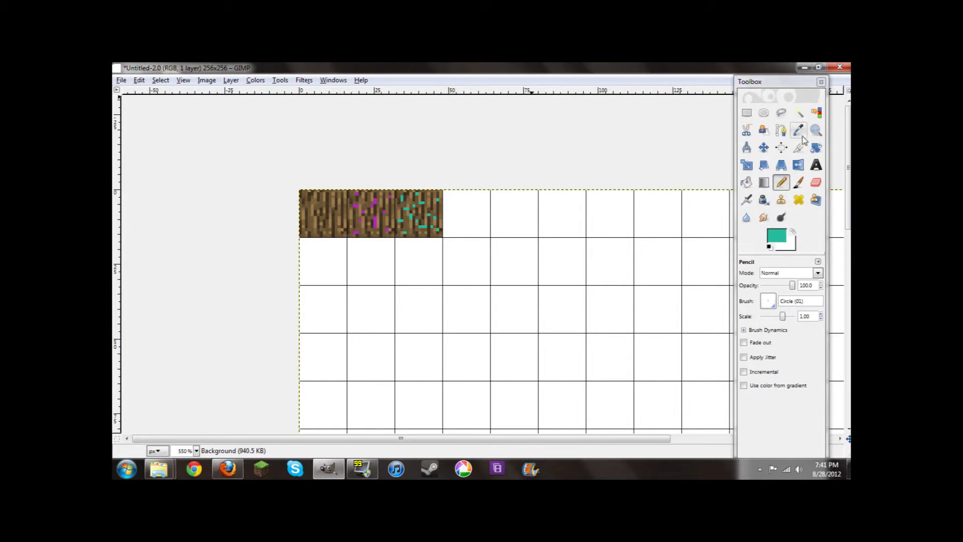
Examine the whole tile grid to see how the three bark tiles sit within the template.
{"action": "left_click", "coordinate": [815, 130]}
{"action": "left_click", "coordinate": [755, 306]}
{"action": "left_click", "coordinate": [520, 268]}
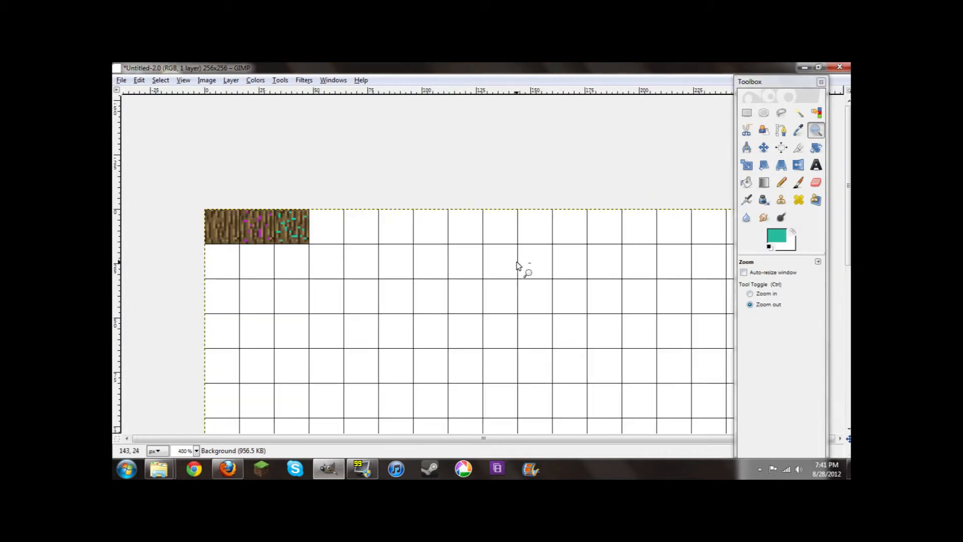
{"action": "left_click", "coordinate": [520, 268]}
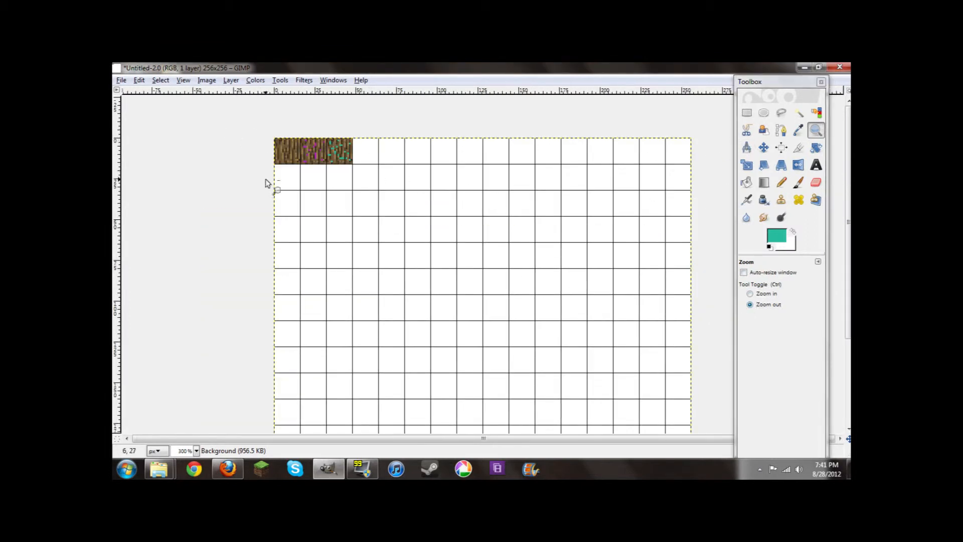
{"action": "scroll", "coordinate": [208, 226], "scroll_direction": "down", "scroll_amount": 3}
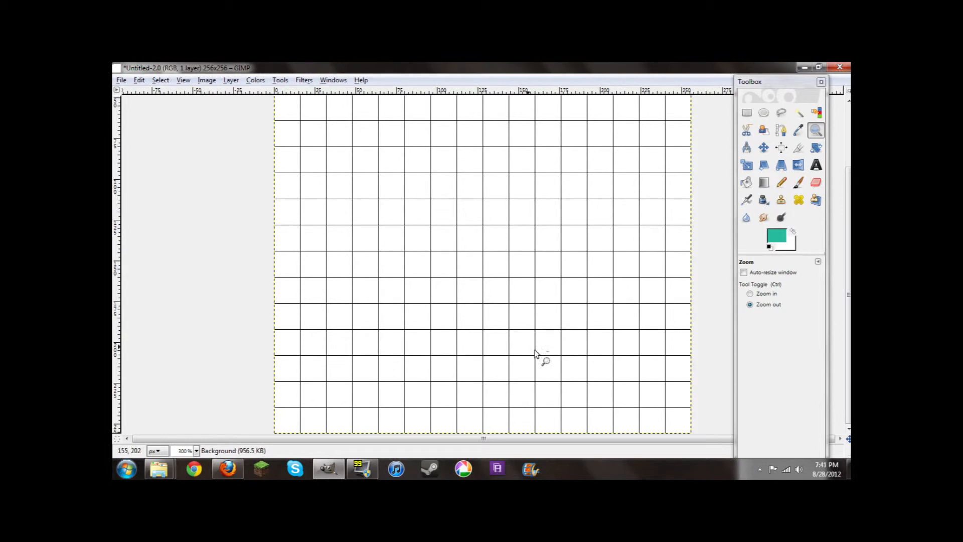
{"action": "scroll", "coordinate": [352, 200], "scroll_direction": "up", "scroll_amount": 3}
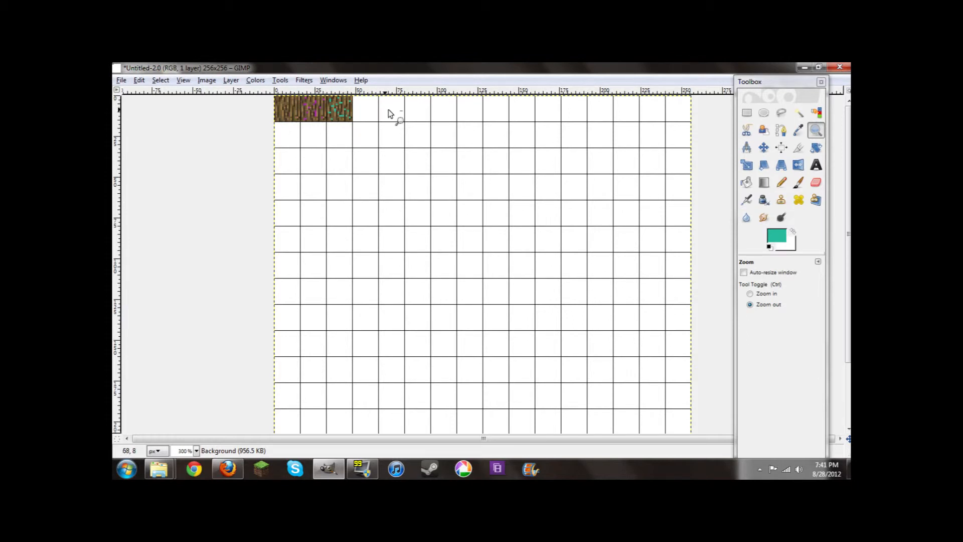
{"action": "scroll", "coordinate": [619, 271], "scroll_direction": "down", "scroll_amount": 1}
{"action": "scroll", "coordinate": [692, 371], "scroll_direction": "up", "scroll_amount": 1}
Switch to the desktop and open the ctm folder inside the Greywulv Texture pack folder.
{"action": "left_click", "coordinate": [801, 67]}
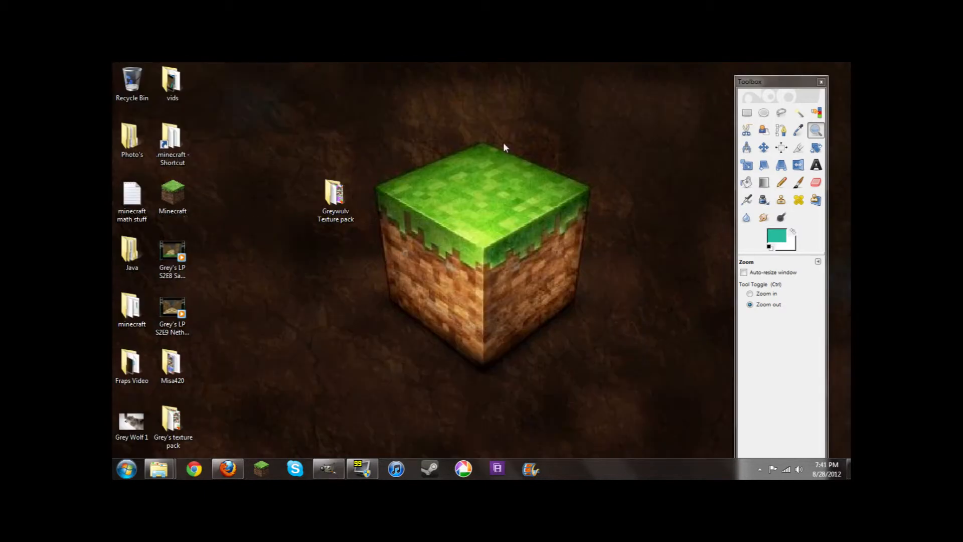
{"action": "left_click", "coordinate": [334, 466]}
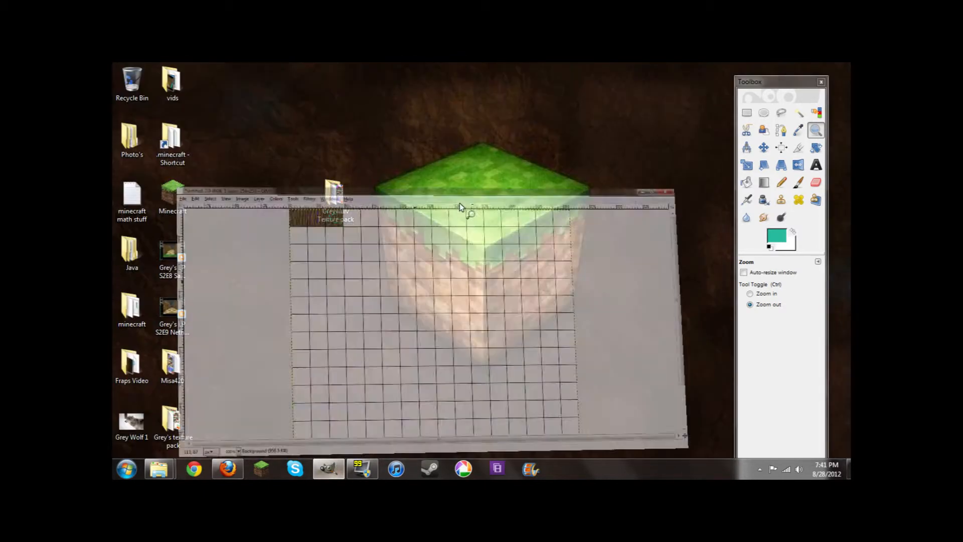
{"action": "left_click", "coordinate": [326, 469]}
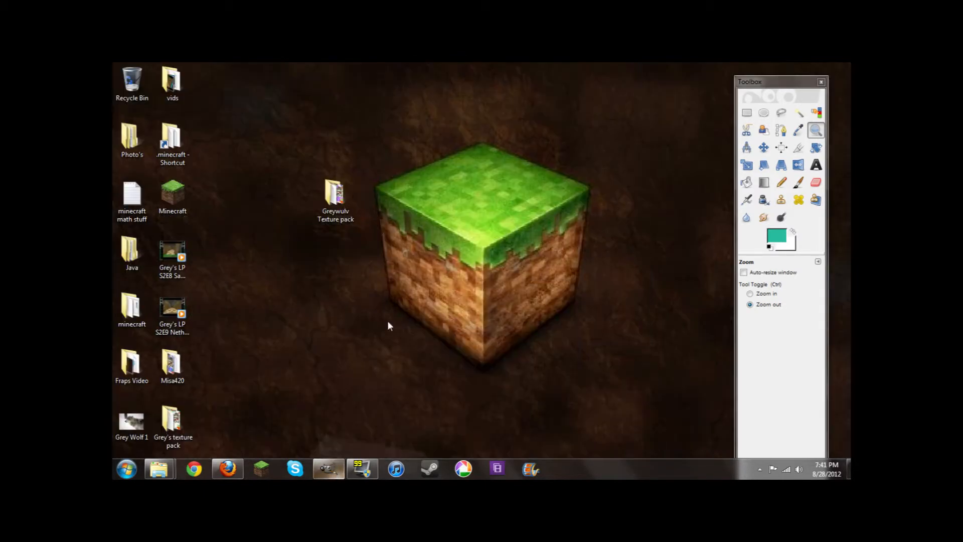
{"action": "double_click", "coordinate": [333, 195]}
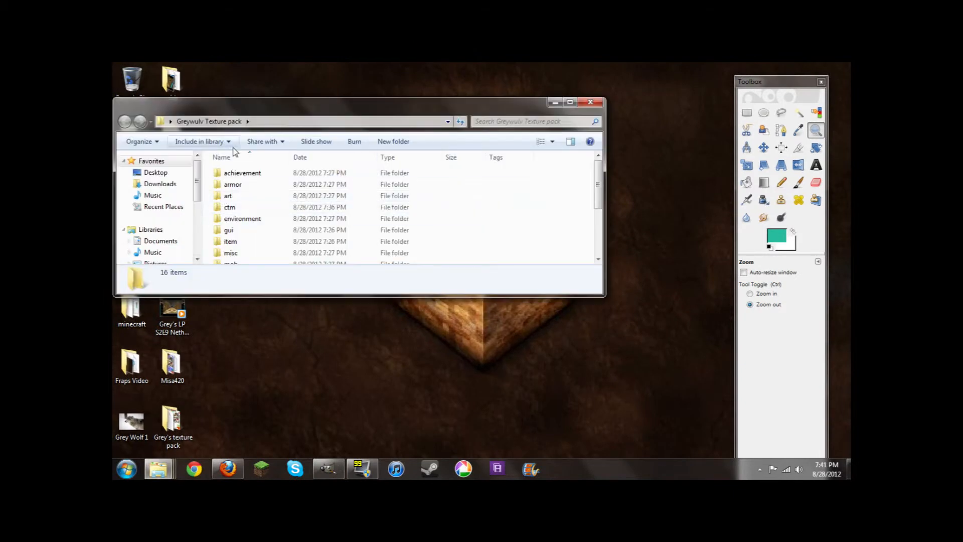
{"action": "double_click", "coordinate": [230, 207]}
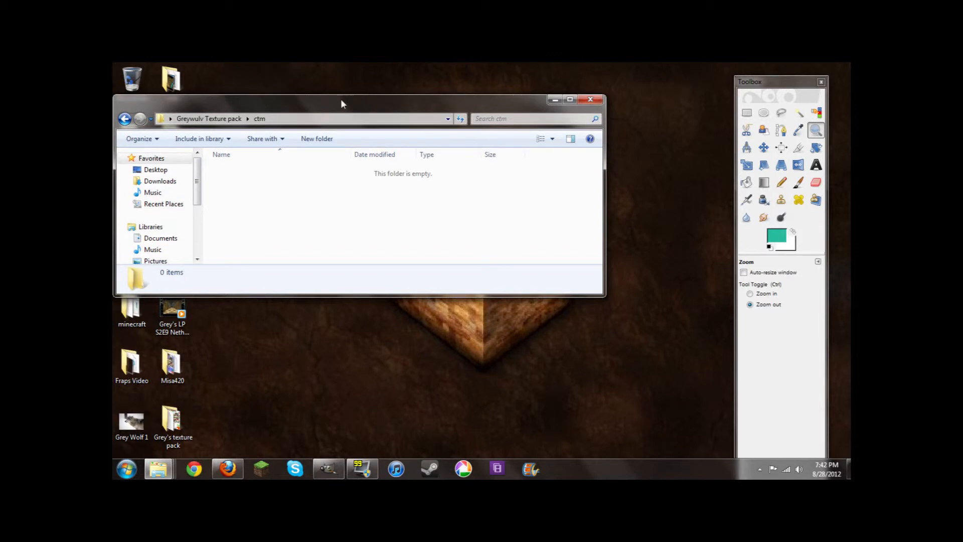
Create a new text document in the ctm folder, keeping its default name.
{"action": "left_click_drag", "start_coordinate": [343, 99], "coordinate": [460, 93]}
{"action": "right_click", "coordinate": [364, 169]}
{"action": "mouse_move", "coordinate": [387, 300]}
{"action": "left_click", "coordinate": [532, 389]}
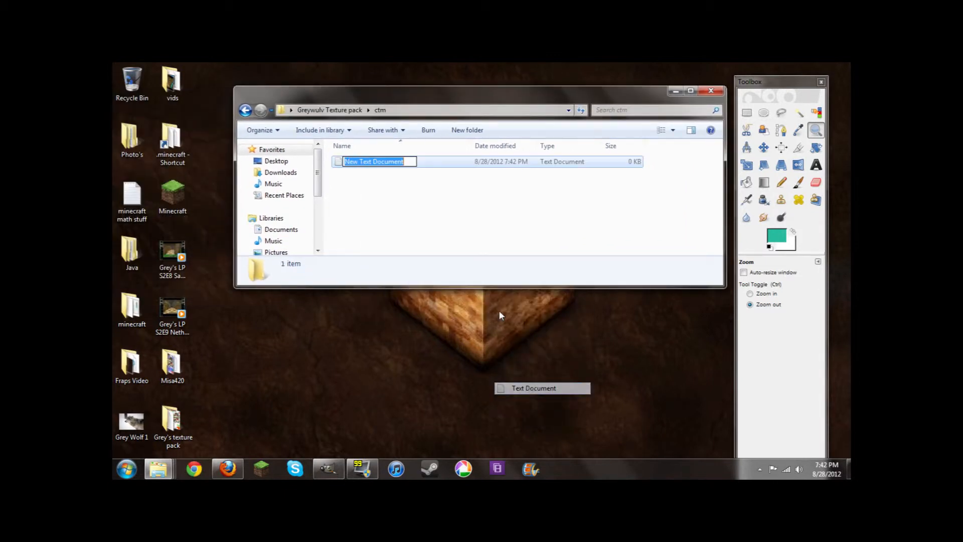
{"action": "left_click", "coordinate": [409, 196]}
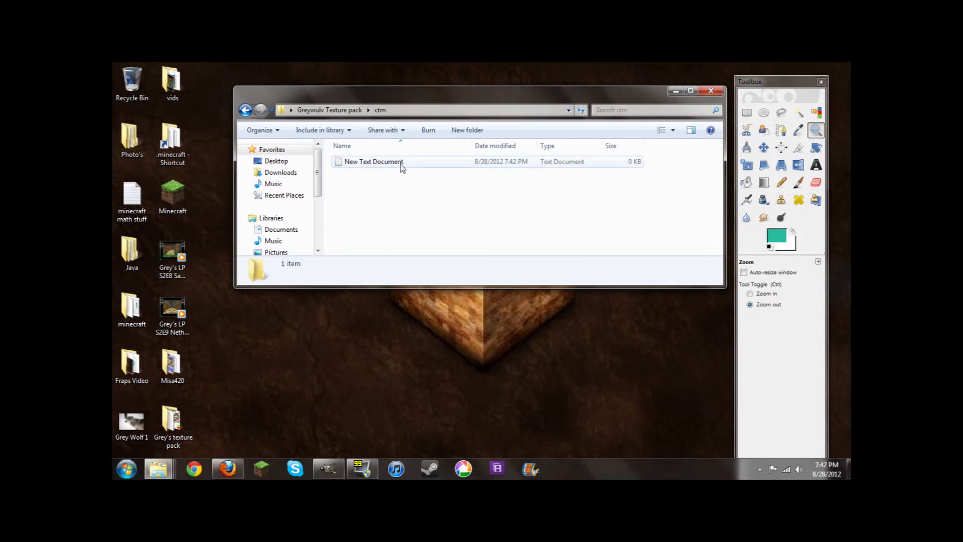
Open terrain.png from the Greywulv Texture pack folder in GIMP and maximize its window.
{"action": "key", "text": "BackSpace"}
{"action": "scroll", "coordinate": [369, 254], "scroll_direction": "down", "scroll_amount": 3}
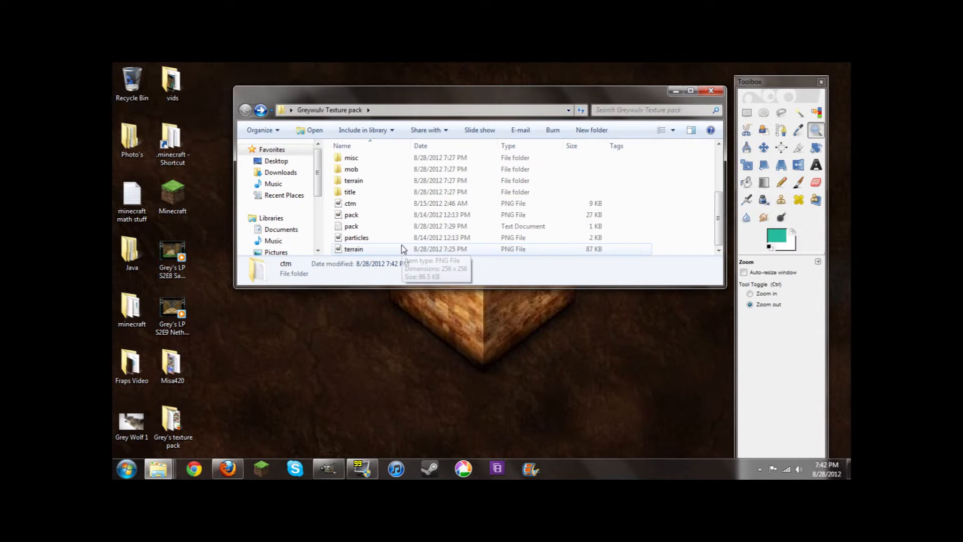
{"action": "double_click", "coordinate": [371, 249]}
{"action": "left_click", "coordinate": [713, 91]}
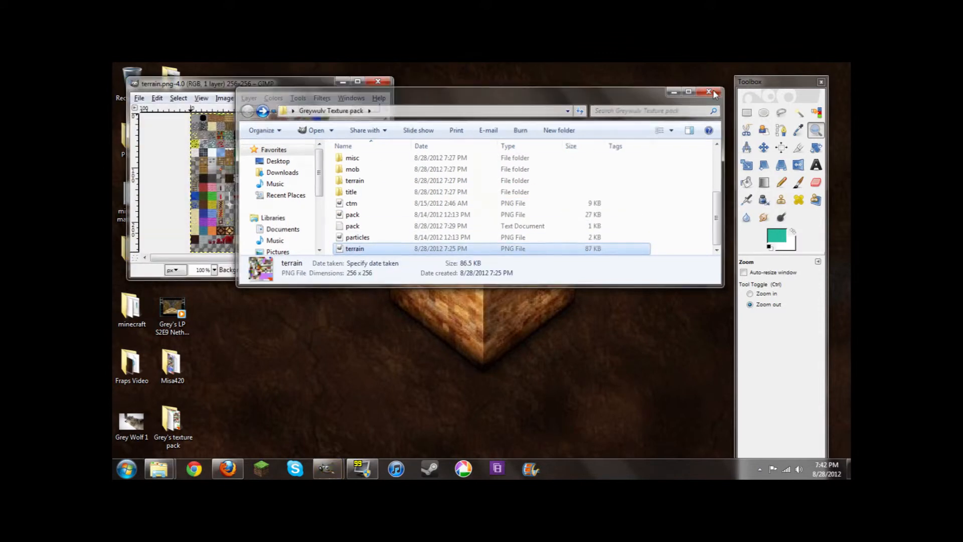
{"action": "left_click", "coordinate": [357, 81]}
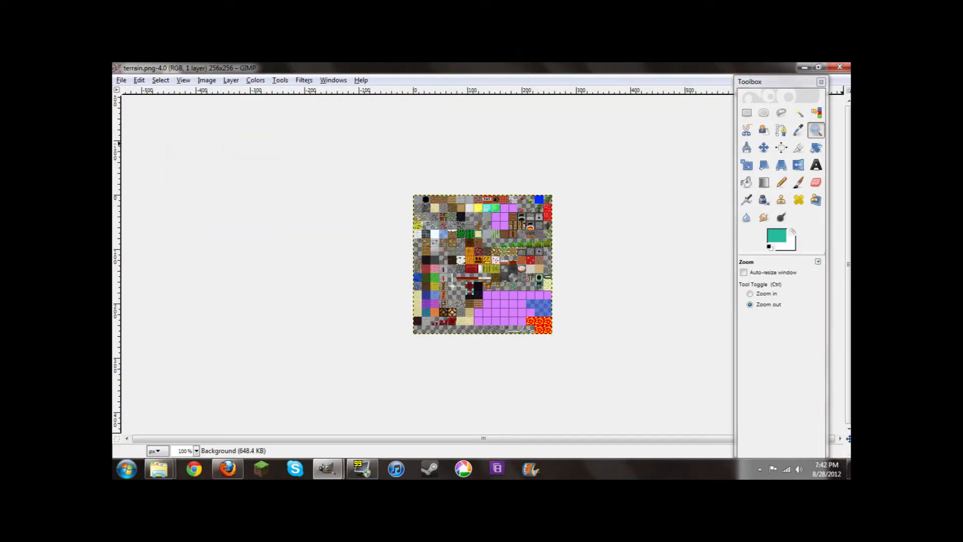
Examine the order and numbering of the tiles in terrain.png, and close the image.
{"action": "left_click", "coordinate": [453, 245], "text": "ctrl"}
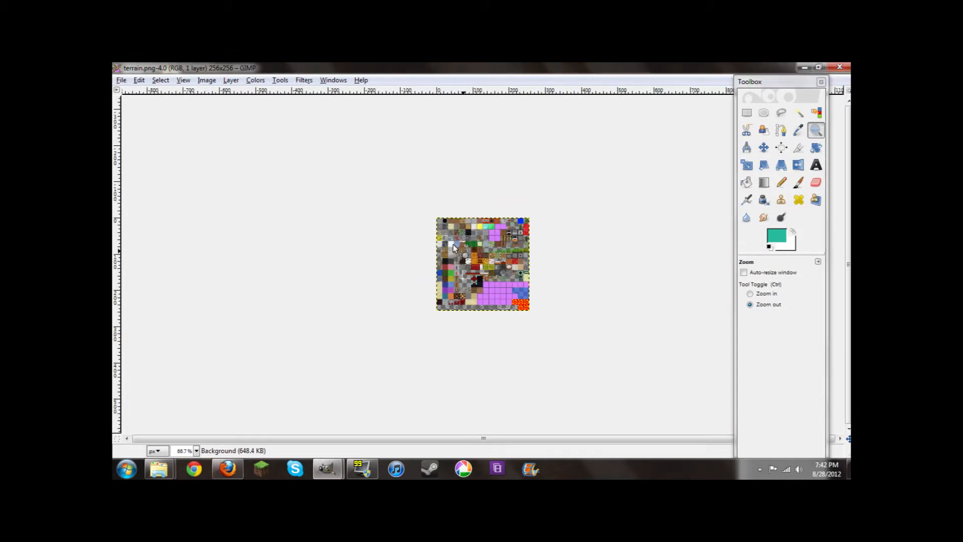
{"action": "left_click", "coordinate": [478, 241]}
{"action": "left_click", "coordinate": [479, 240]}
{"action": "left_click", "coordinate": [478, 236]}
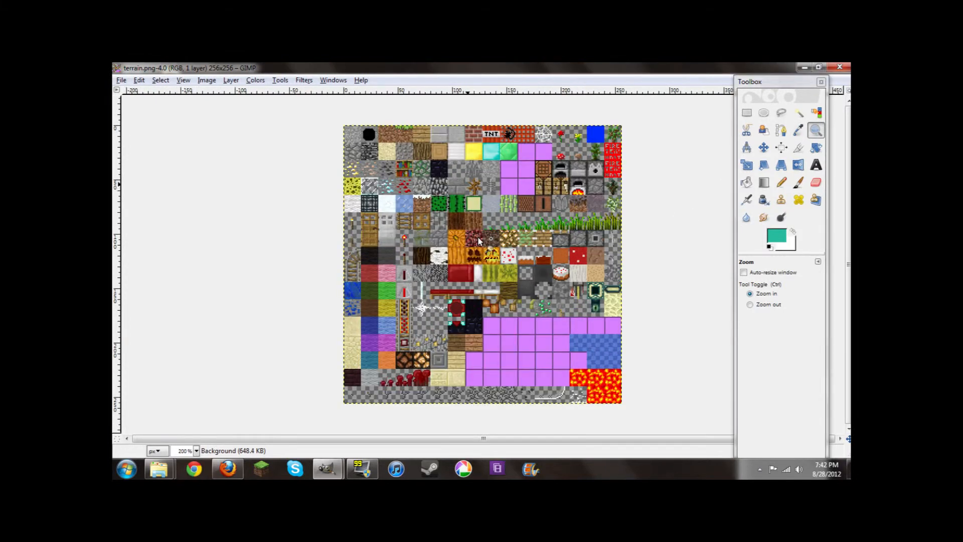
{"action": "left_click", "coordinate": [472, 230]}
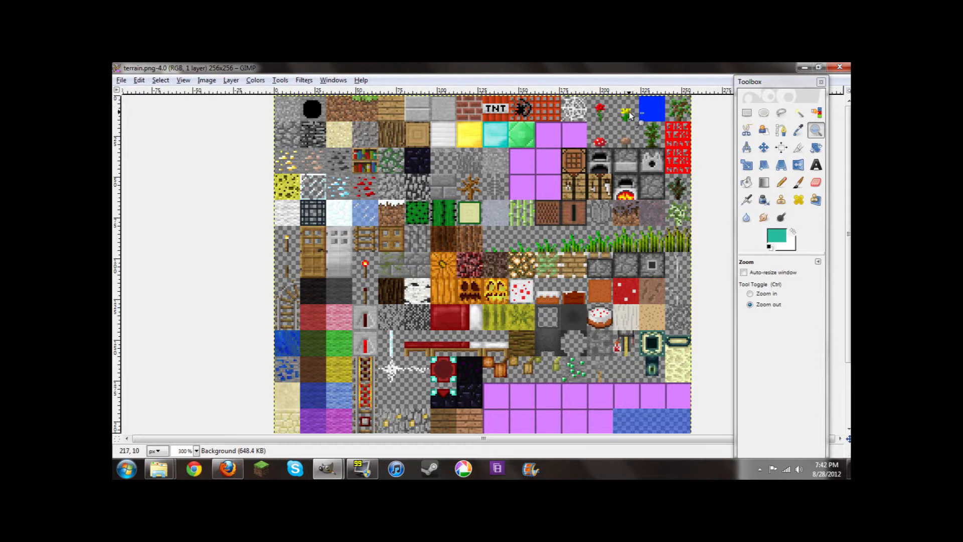
{"action": "left_click", "coordinate": [288, 130]}
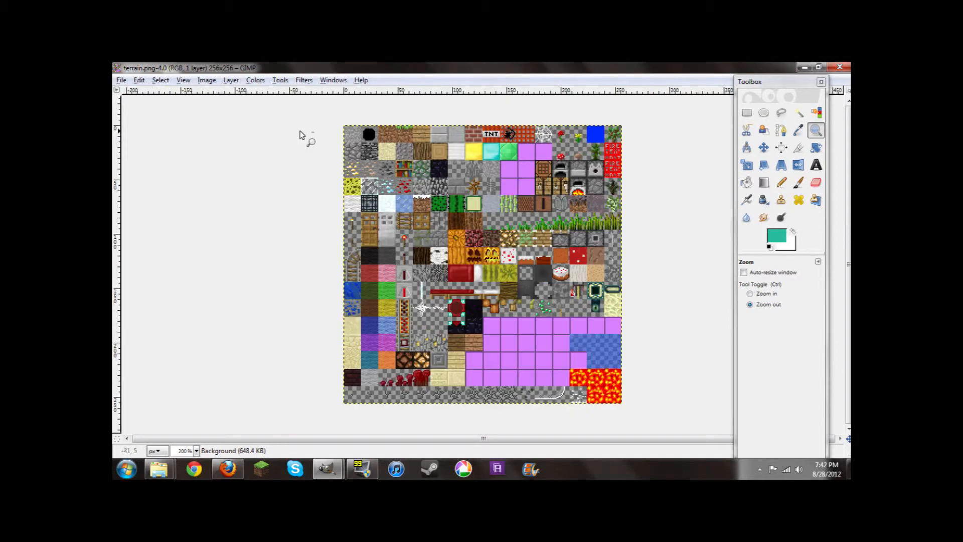
{"action": "left_click", "coordinate": [382, 157], "text": "ctrl"}
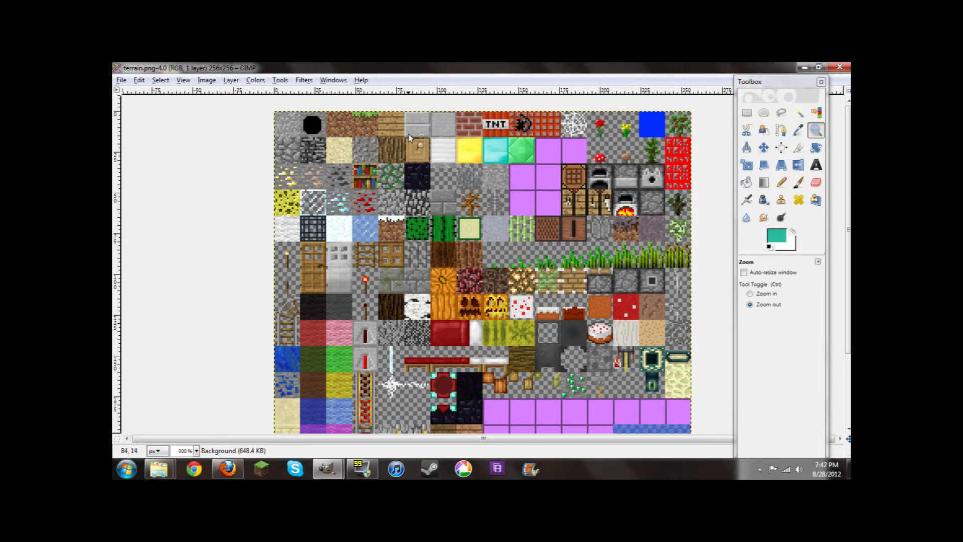
{"action": "left_click", "coordinate": [836, 70]}
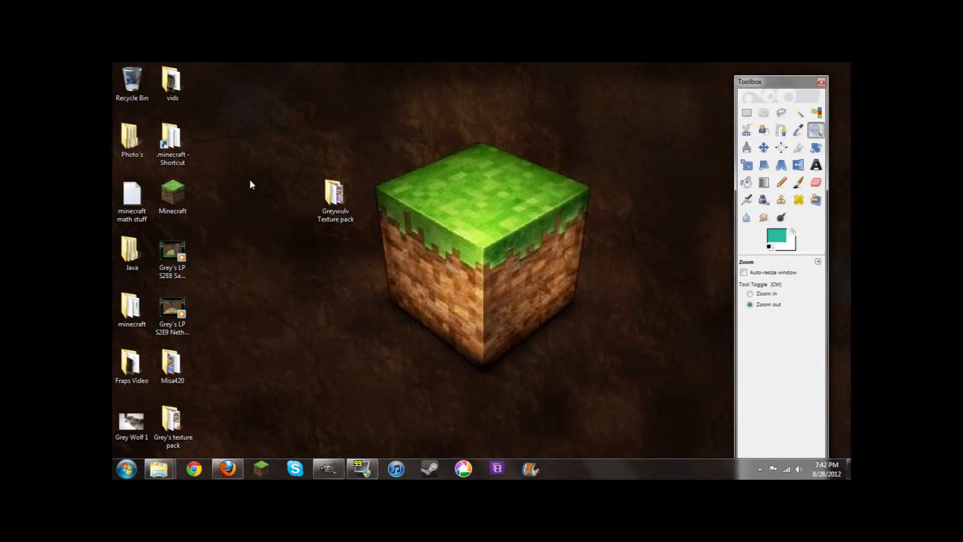
Open the terrain0 properties file from the ctm folder of Grey's texture pack in Notepad.
{"action": "left_click", "coordinate": [173, 434]}
{"action": "double_click", "coordinate": [173, 434]}
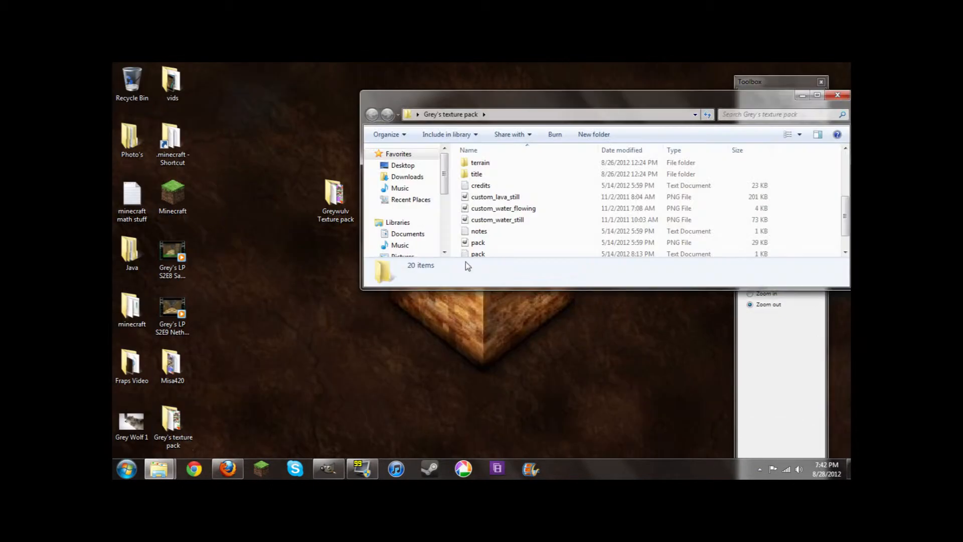
{"action": "scroll", "coordinate": [483, 183], "scroll_direction": "up", "scroll_amount": 4}
{"action": "double_click", "coordinate": [477, 200]}
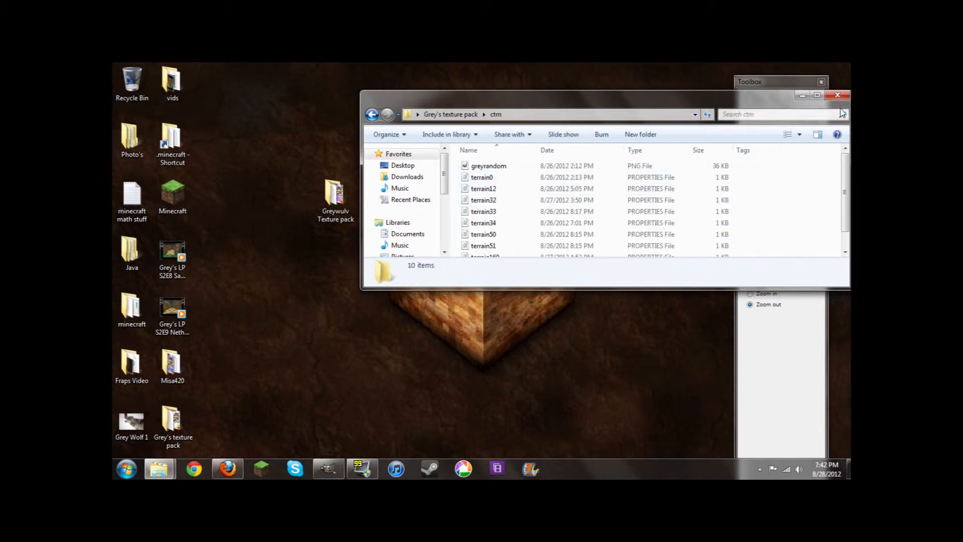
{"action": "double_click", "coordinate": [484, 178]}
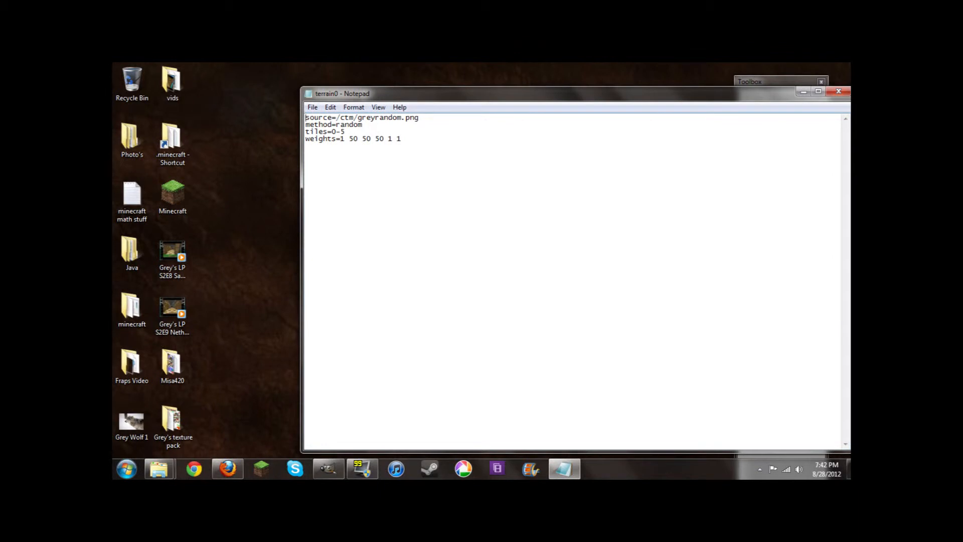
Copy the source, method and tiles lines from terrain0, and close the file and its folder.
{"action": "left_click_drag", "start_coordinate": [305, 118], "coordinate": [346, 132]}
{"action": "right_click", "coordinate": [322, 122]}
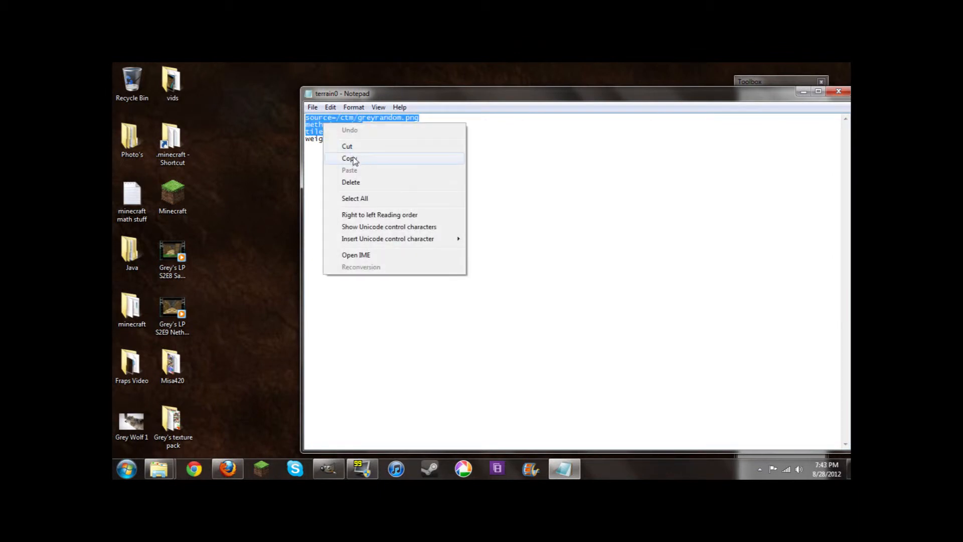
{"action": "left_click", "coordinate": [354, 159]}
{"action": "left_click", "coordinate": [839, 91]}
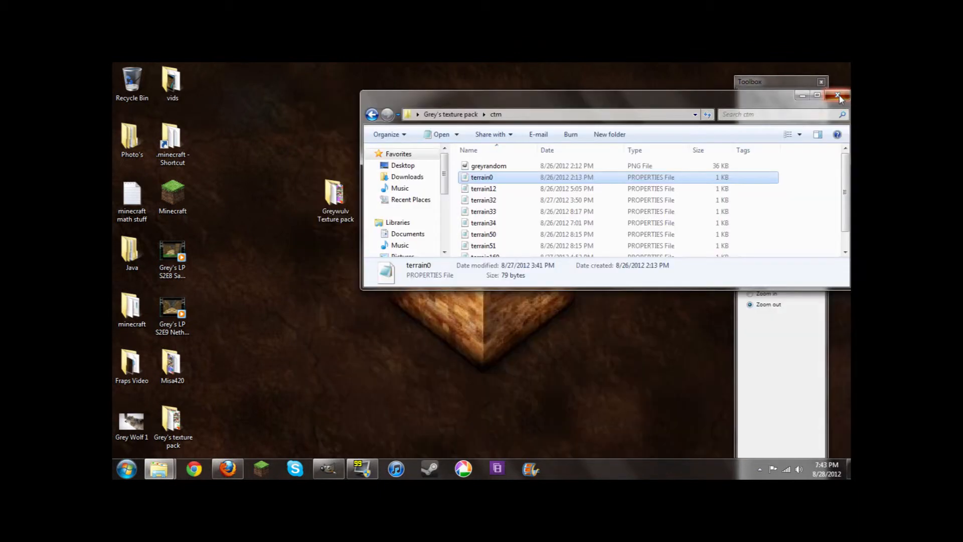
{"action": "left_click", "coordinate": [837, 93]}
Rename the new text document in the Greywulv Texture pack's ctm folder to terrain20.
{"action": "double_click", "coordinate": [337, 210]}
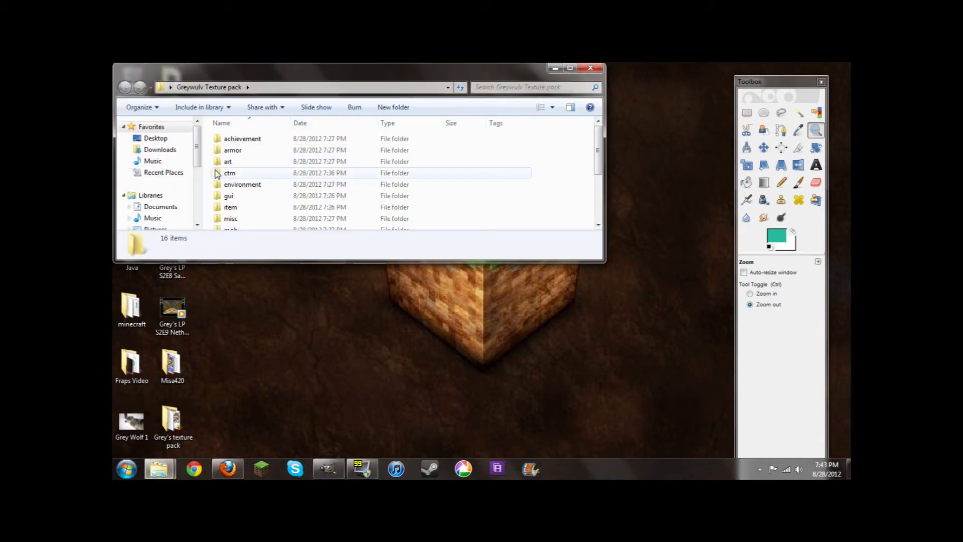
{"action": "left_click", "coordinate": [590, 68]}
{"action": "left_click", "coordinate": [171, 471]}
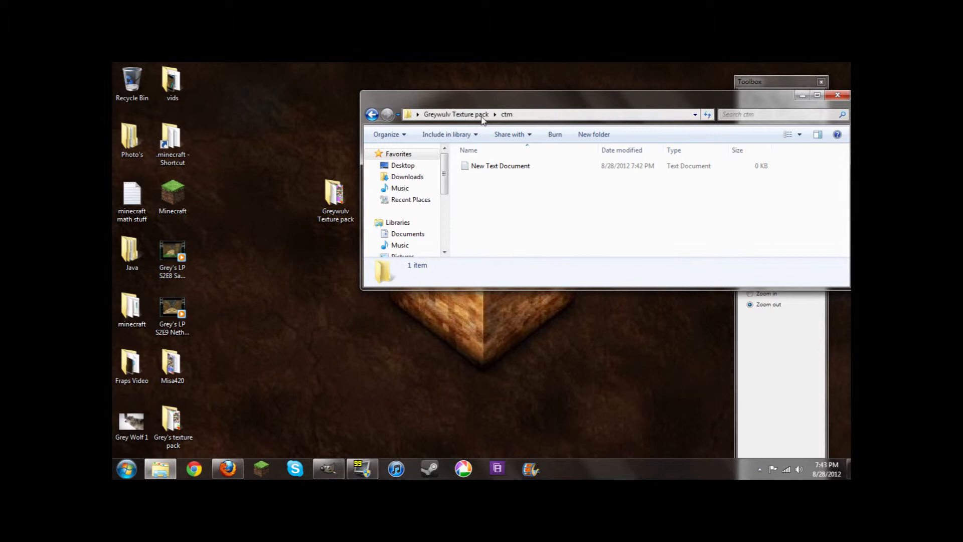
{"action": "left_click_drag", "start_coordinate": [472, 98], "coordinate": [420, 102]}
{"action": "left_click", "coordinate": [442, 169]}
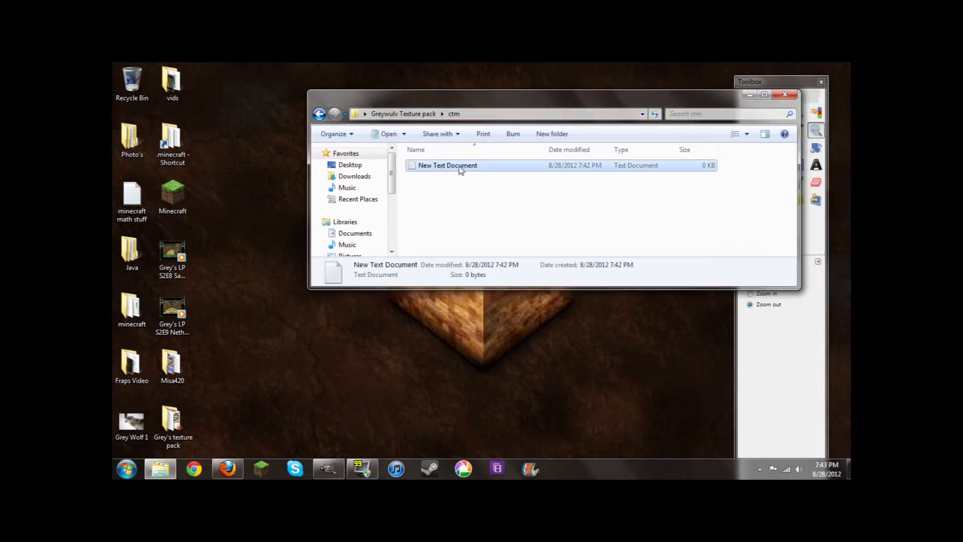
{"action": "left_click", "coordinate": [462, 169]}
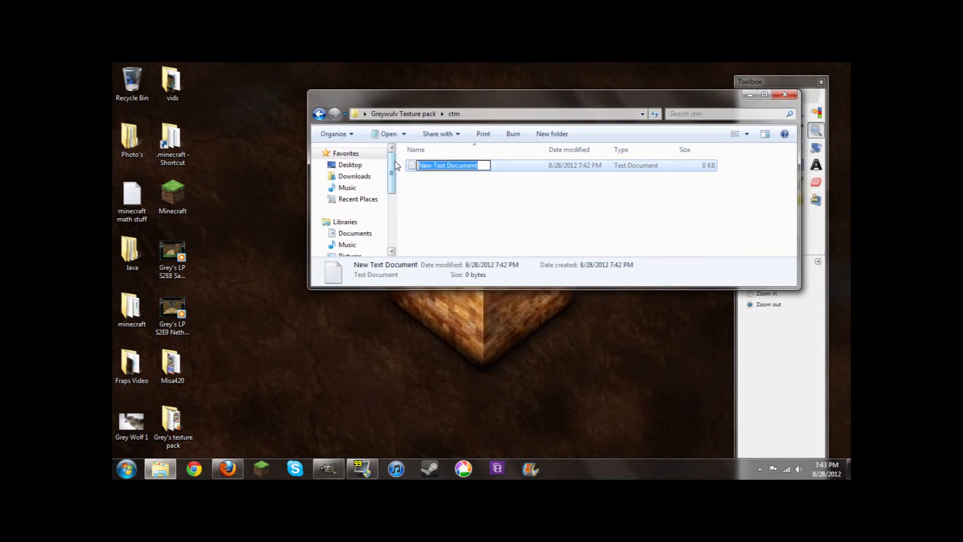
{"action": "type", "text": "terrain20"}
{"action": "left_click", "coordinate": [415, 201]}
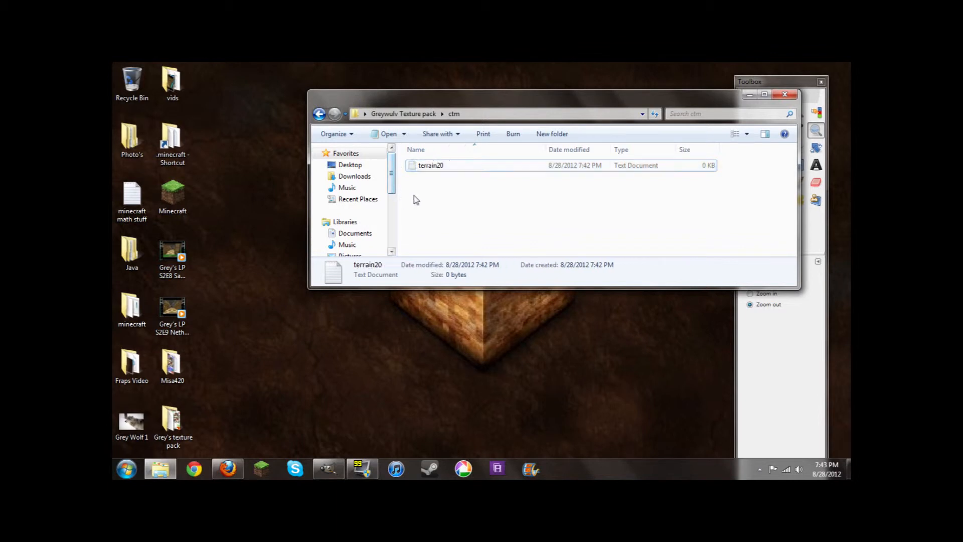
Open terrain20 in Notepad, paste the copied source, method and tiles lines into it, and keep the file open.
{"action": "double_click", "coordinate": [434, 166]}
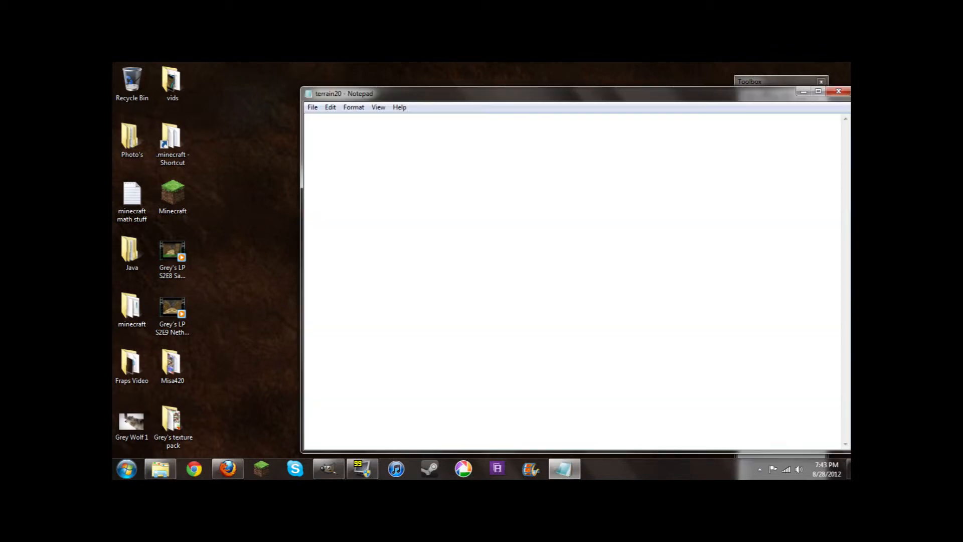
{"action": "right_click", "coordinate": [315, 133]}
{"action": "left_click", "coordinate": [334, 180]}
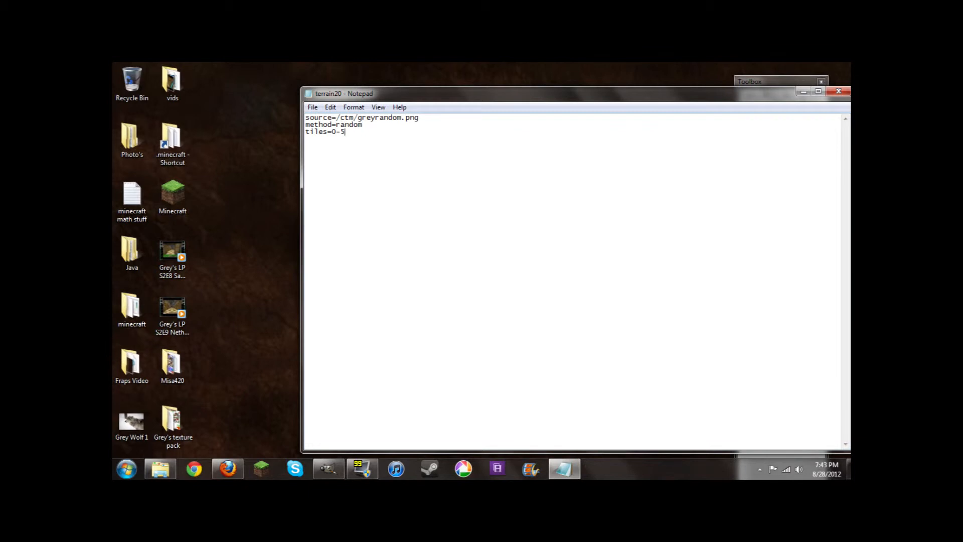
{"action": "left_click_drag", "start_coordinate": [351, 94], "coordinate": [344, 235]}
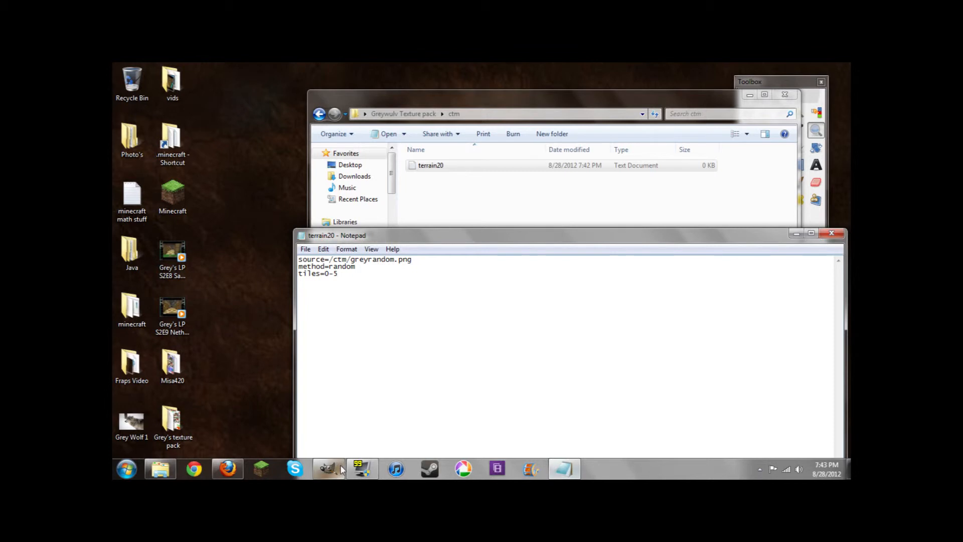
{"action": "left_click", "coordinate": [832, 232]}
{"action": "left_click", "coordinate": [550, 278]}
Save the bark tile template image from GIMP to the Desktop under the name greywulvrandom.
{"action": "left_click", "coordinate": [329, 469]}
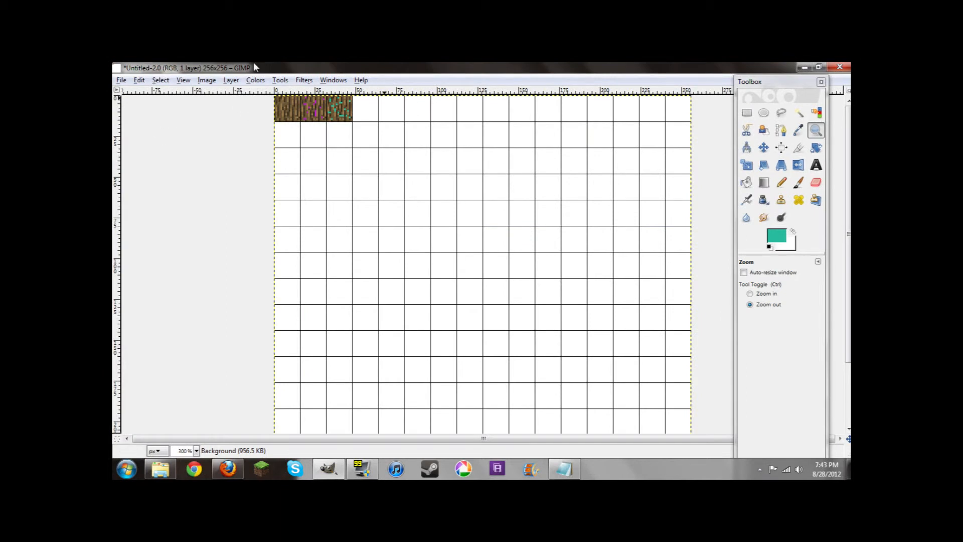
{"action": "left_click", "coordinate": [122, 81]}
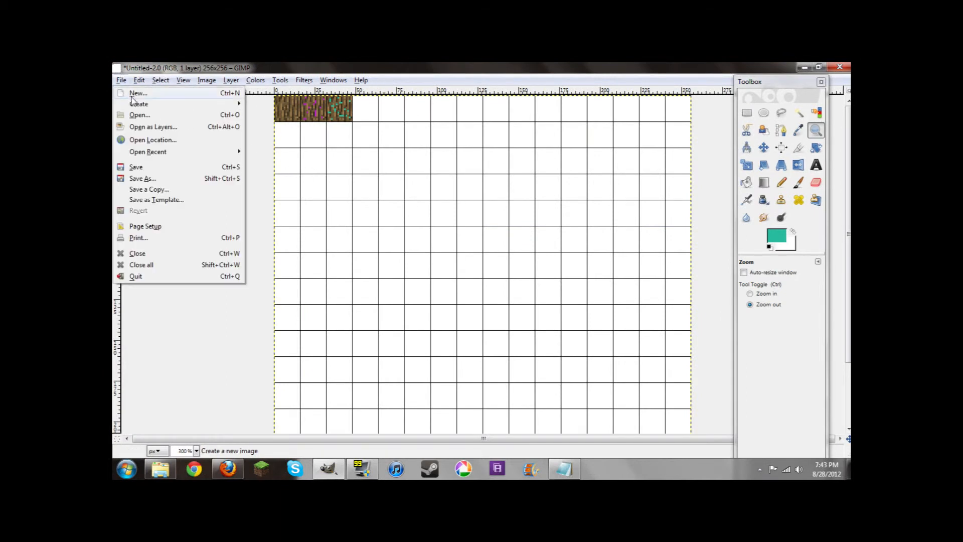
{"action": "left_click", "coordinate": [140, 168]}
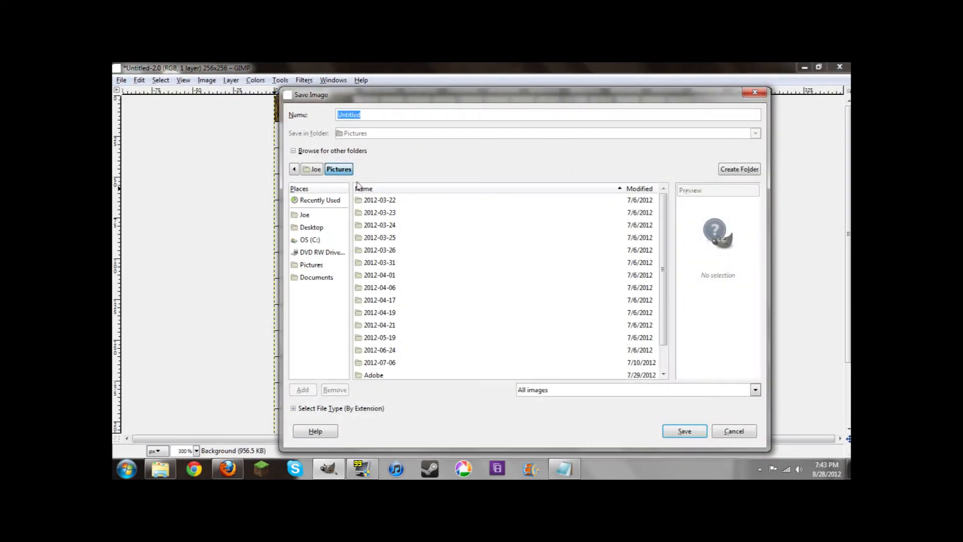
{"action": "left_click", "coordinate": [312, 228]}
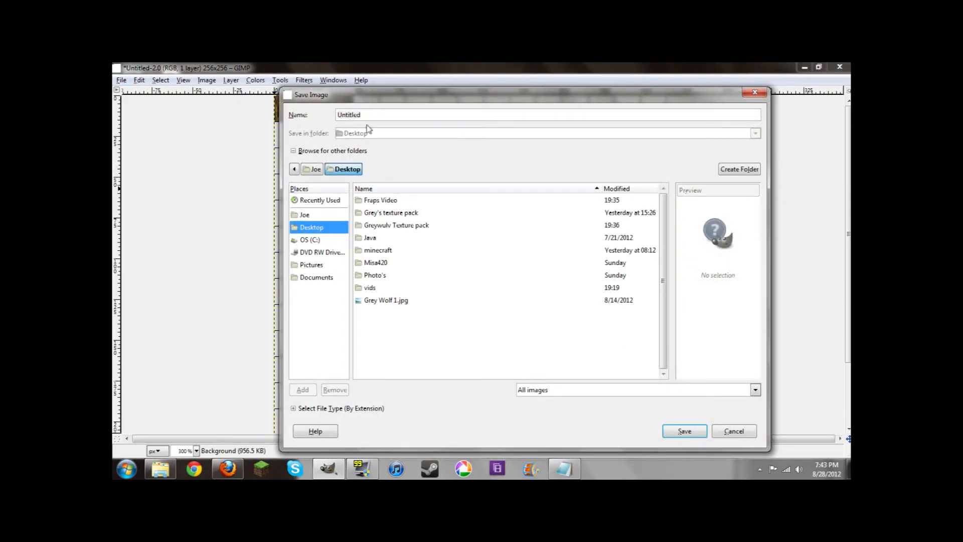
{"action": "left_click_drag", "start_coordinate": [363, 115], "coordinate": [299, 118]}
{"action": "type", "text": "greywulvrandom"}
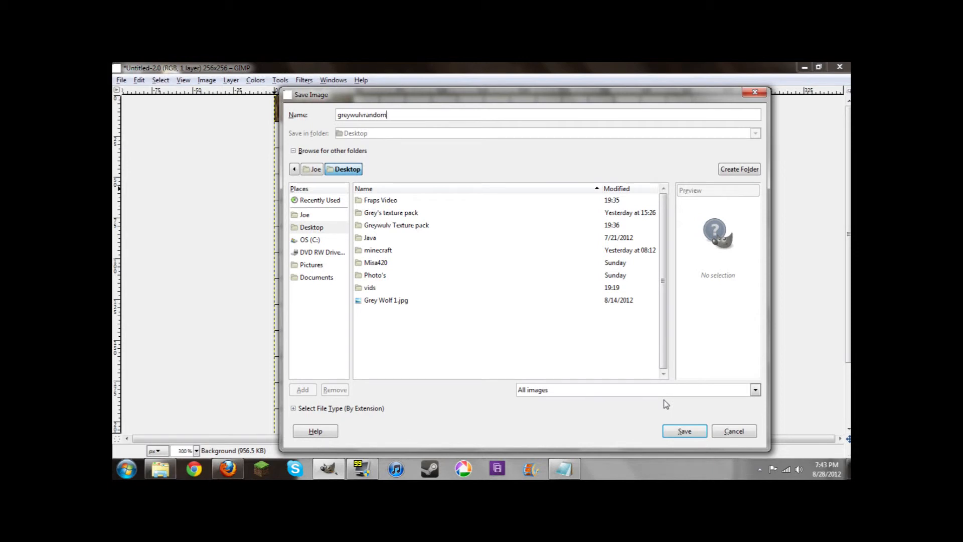
{"action": "left_click", "coordinate": [684, 431]}
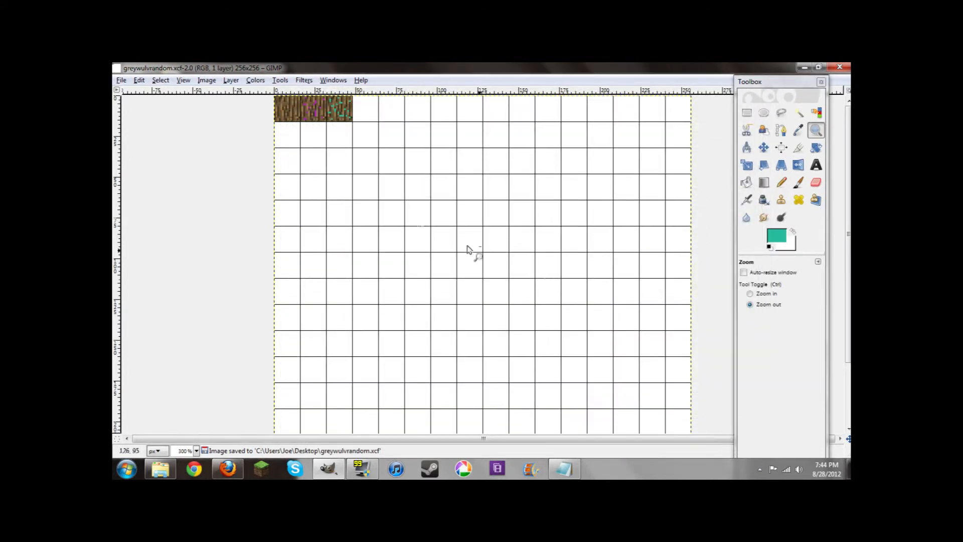
Save the template to the Desktop again as greywulvrandom.png with the default PNG options, and close GIMP.
{"action": "left_click", "coordinate": [121, 80]}
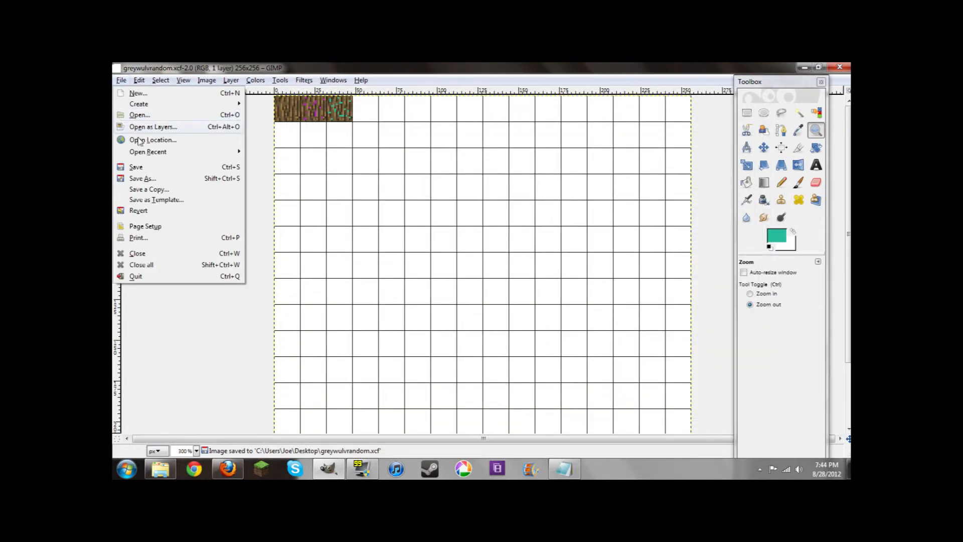
{"action": "left_click", "coordinate": [144, 179]}
{"action": "double_click", "coordinate": [392, 115]}
{"action": "type", "text": "png"}
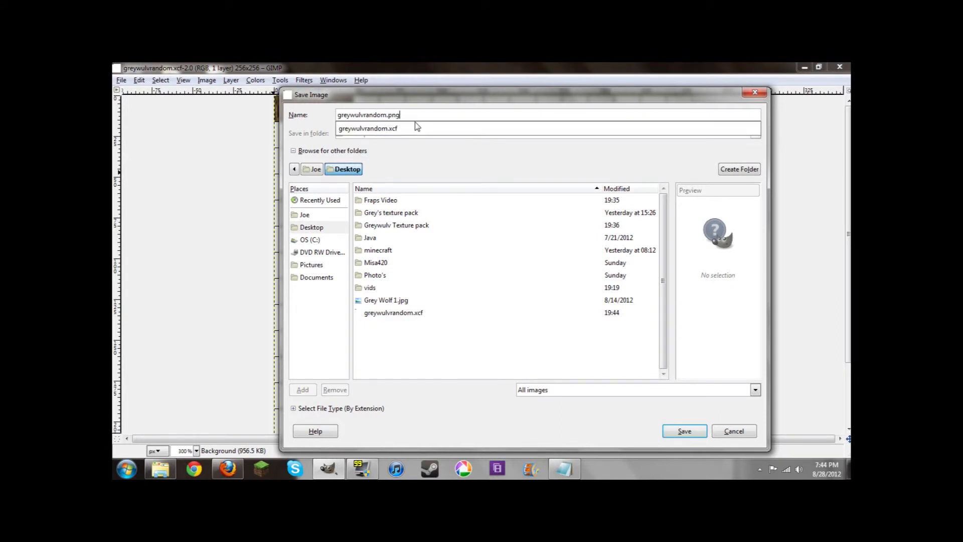
{"action": "key", "text": "Return"}
{"action": "key", "text": "Return"}
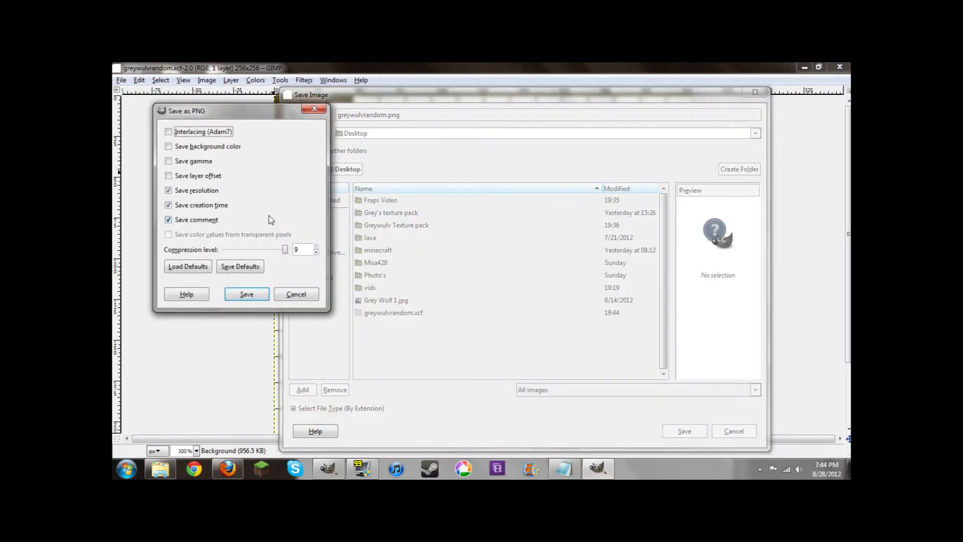
{"action": "left_click", "coordinate": [247, 294]}
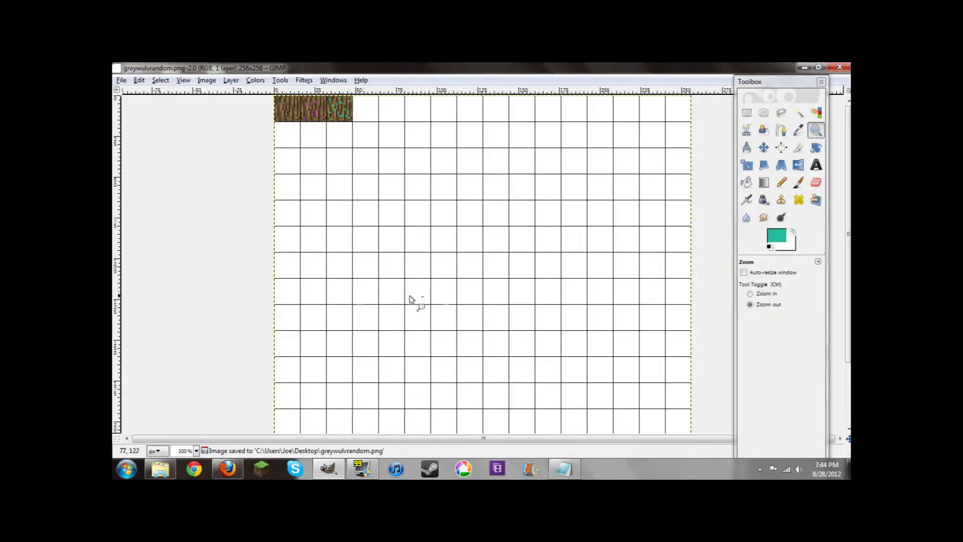
{"action": "left_click", "coordinate": [839, 67]}
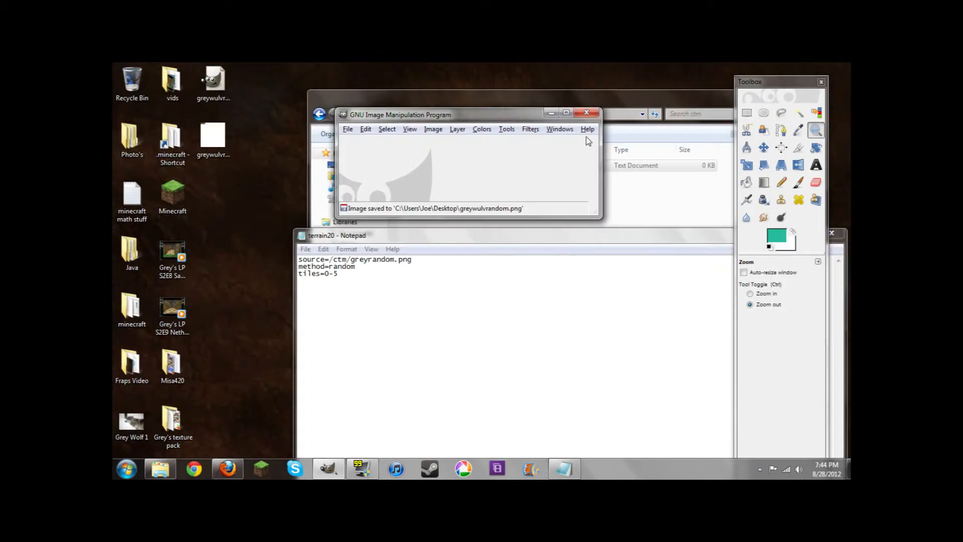
{"action": "left_click", "coordinate": [595, 115]}
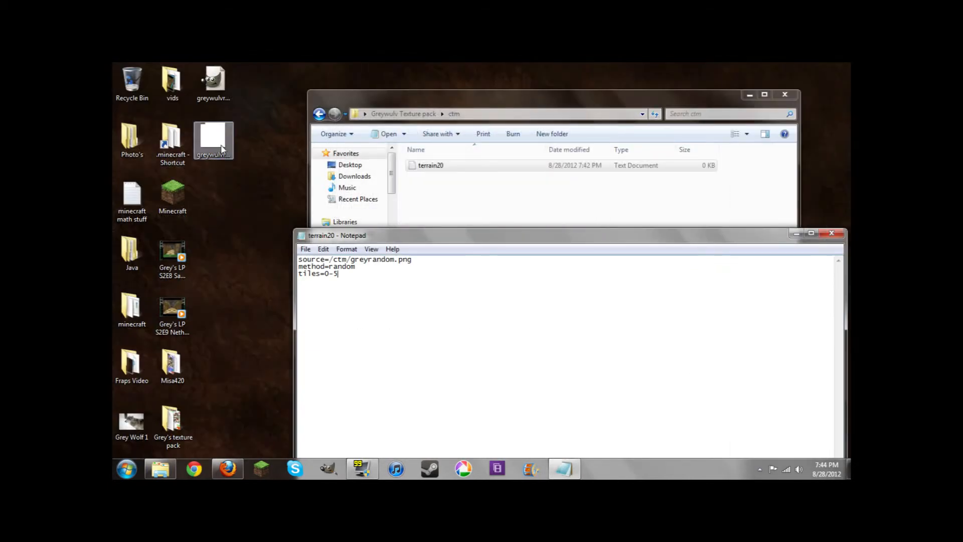
Move greywulvrandom.png from the Desktop into the ctm folder and delete the XCF copy from the Desktop.
{"action": "left_click_drag", "start_coordinate": [219, 145], "coordinate": [448, 202]}
{"action": "left_click_drag", "start_coordinate": [213, 90], "coordinate": [132, 85]}
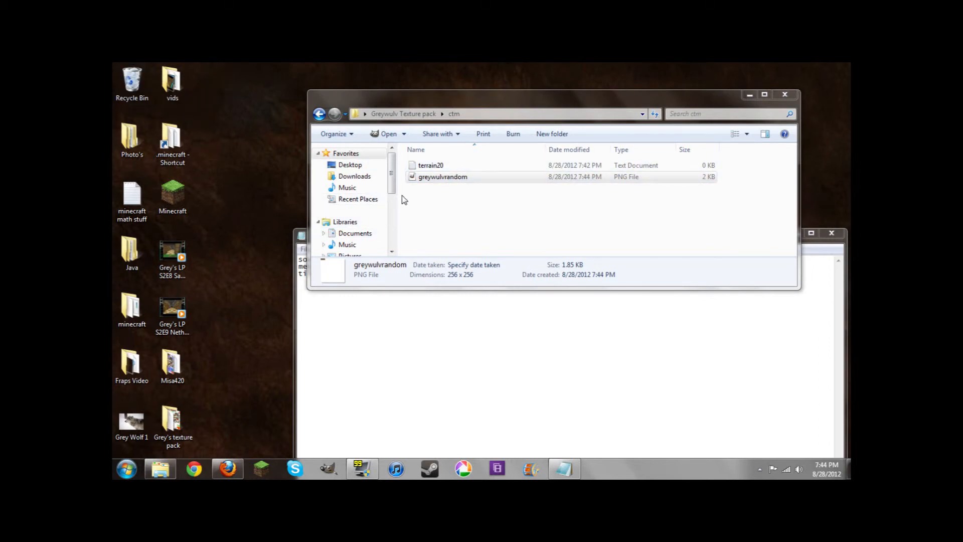
Change the image name in the source line of terrain20 so it reads source=/ctm/greywulvrandom.png.
{"action": "left_click", "coordinate": [301, 235]}
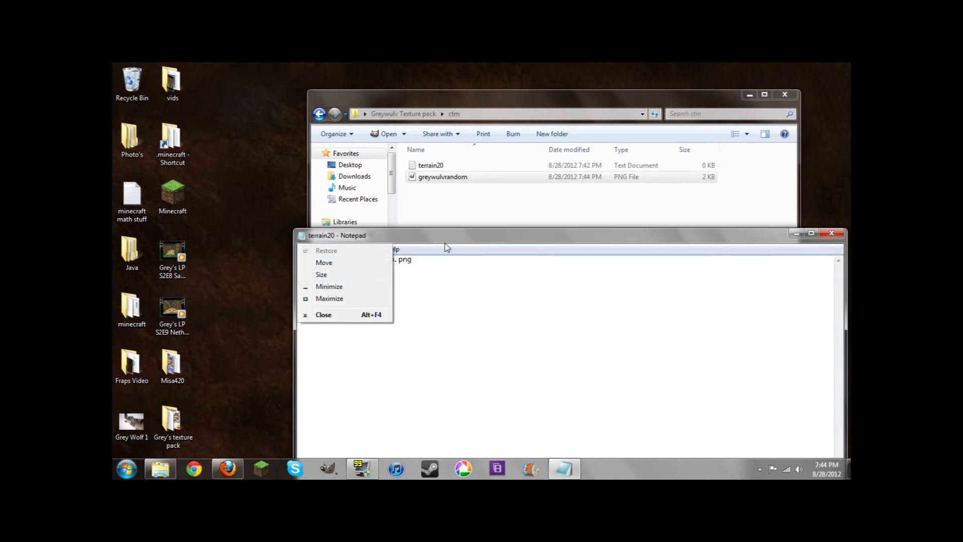
{"action": "left_click_drag", "start_coordinate": [440, 238], "coordinate": [436, 239]}
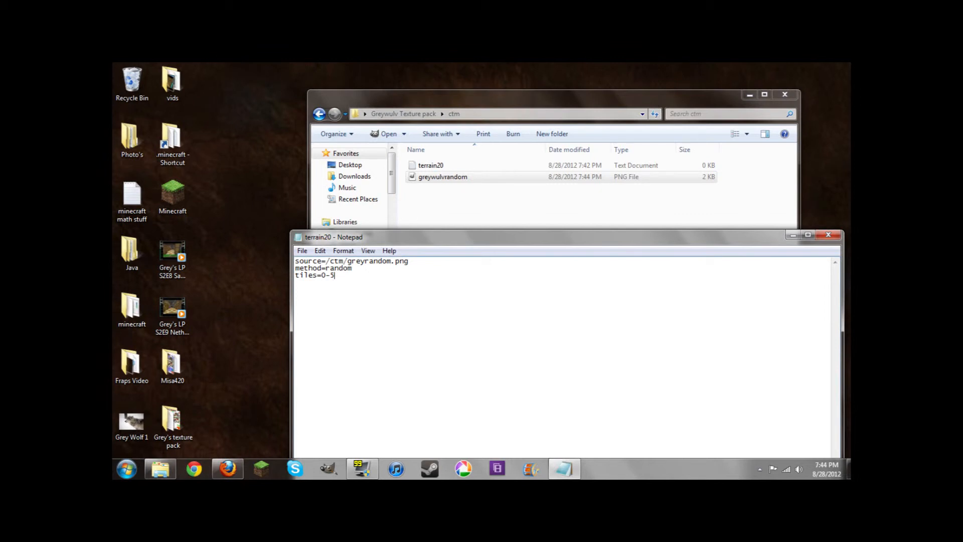
{"action": "left_click_drag", "start_coordinate": [347, 261], "coordinate": [392, 262]}
{"action": "type", "text": "greywulvr"}
{"action": "type", "text": "and"}
{"action": "type", "text": "im"}
{"action": "key", "text": "BackSpace"}
{"action": "key", "text": "BackSpace"}
{"action": "type", "text": "om"}
Set the tiles line to 0-2 and add the line weights=20 1 1 below it.
{"action": "key", "text": "shift+Left"}
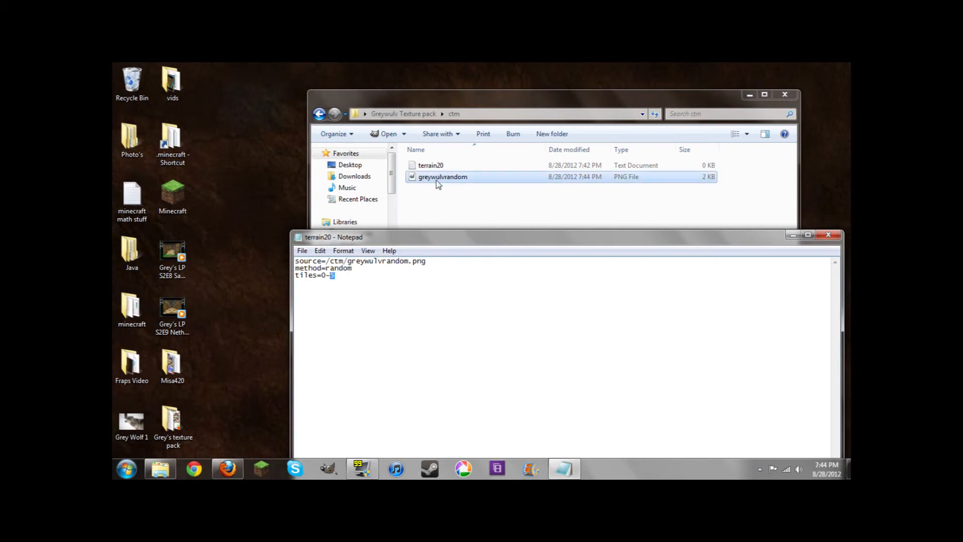
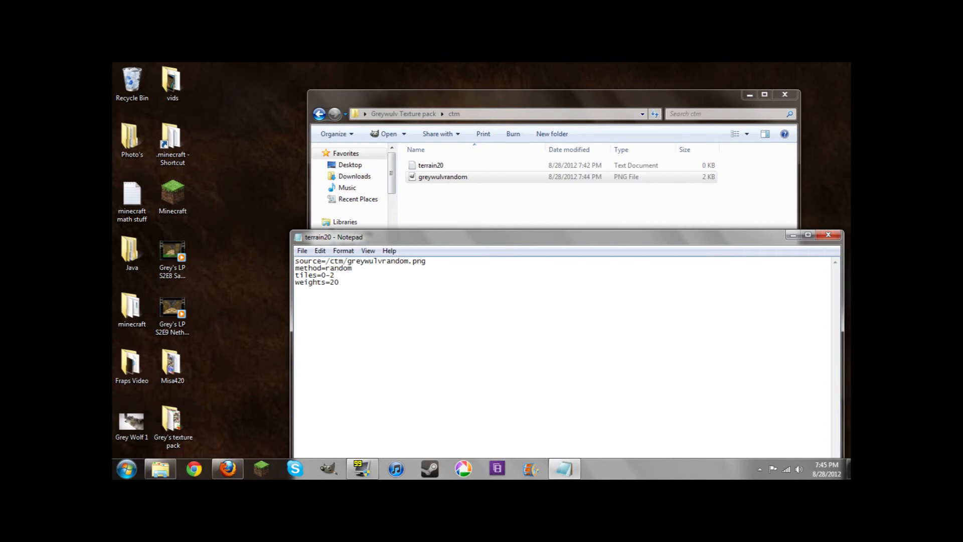
{"action": "type", "text": "1 21"}
{"action": "key", "text": "BackSpace"}
{"action": "key", "text": "BackSpace"}
{"action": "type", "text": "1"}
{"action": "left_click_drag", "start_coordinate": [372, 245], "coordinate": [319, 150]}
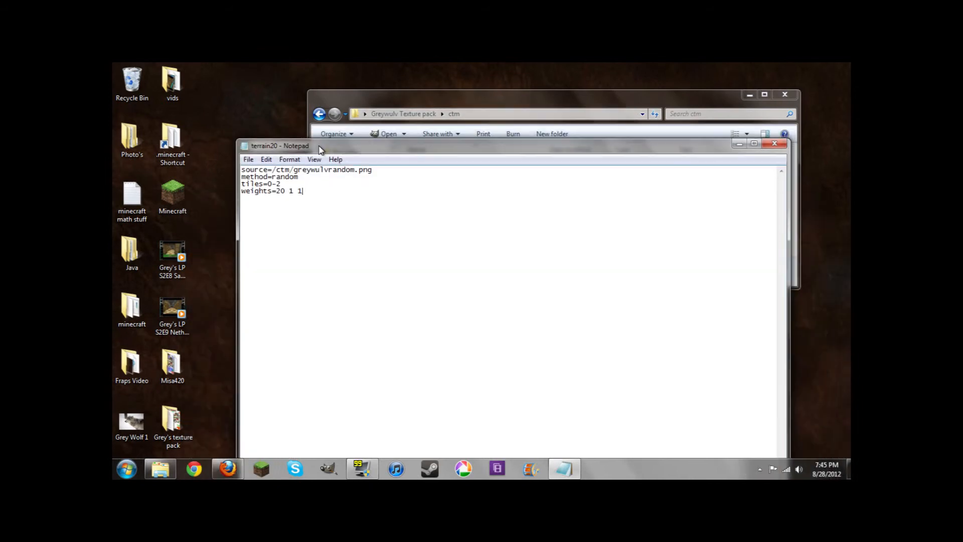
Save the text as terrain20.properties in the ctm folder and close Notepad.
{"action": "left_click", "coordinate": [776, 145]}
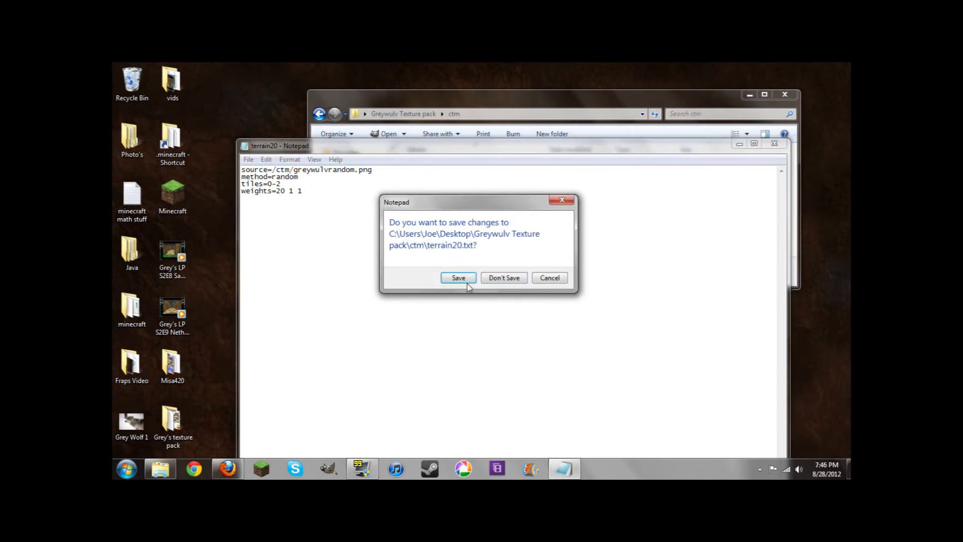
{"action": "left_click", "coordinate": [550, 278]}
{"action": "left_click", "coordinate": [248, 159]}
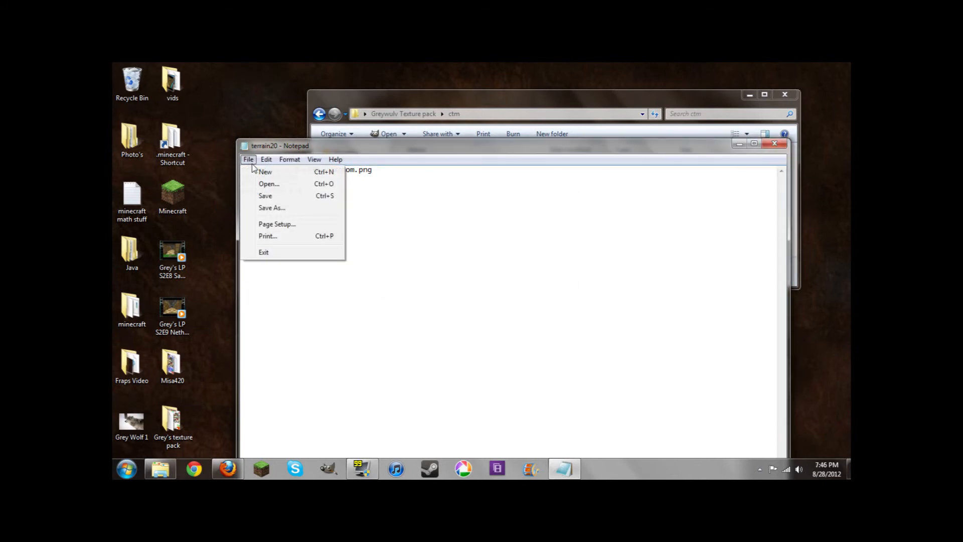
{"action": "left_click", "coordinate": [273, 208]}
{"action": "left_click", "coordinate": [351, 360]}
{"action": "type", "text": ".pr"}
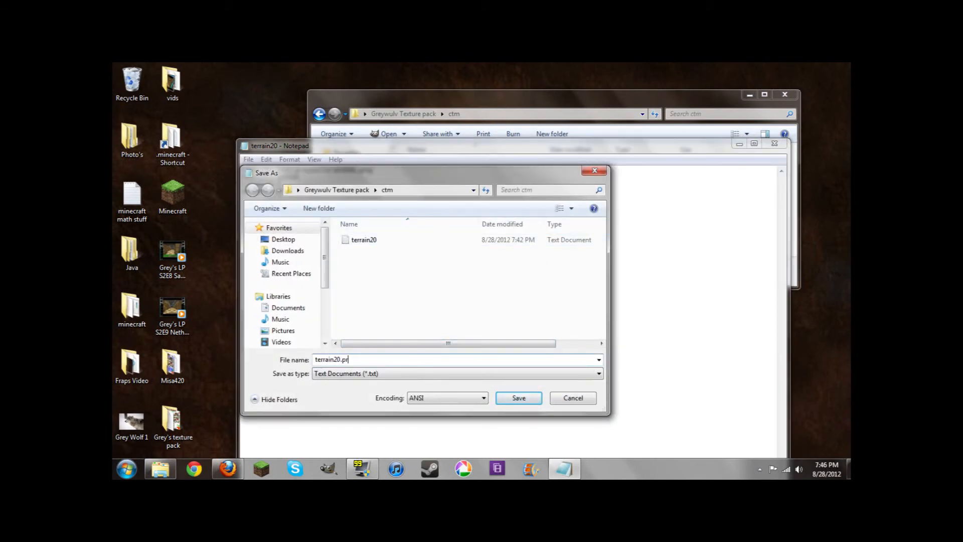
{"action": "type", "text": "operties"}
{"action": "left_click", "coordinate": [519, 398]}
{"action": "left_click", "coordinate": [775, 144]}
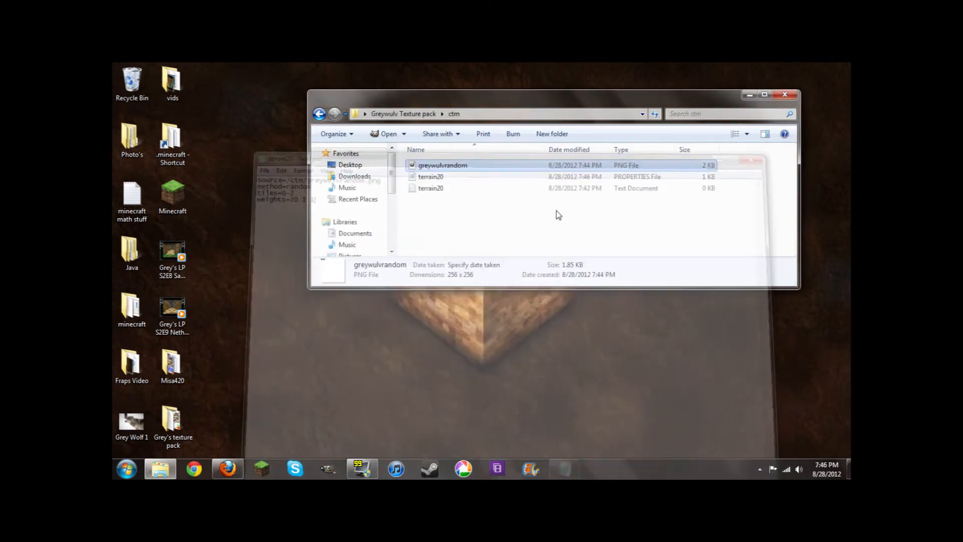
Delete the leftover terrain20 text document from the ctm folder and close the folder.
{"action": "right_click", "coordinate": [439, 195]}
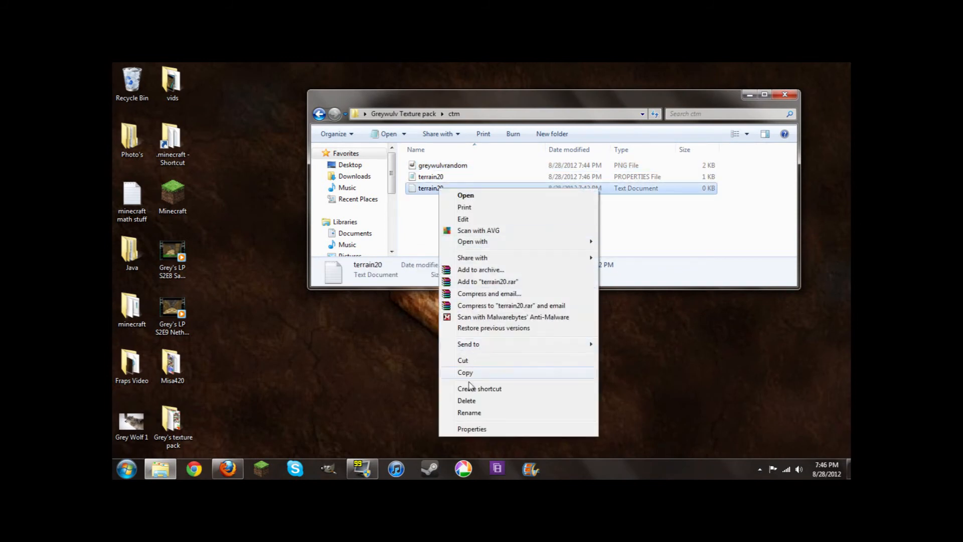
{"action": "left_click", "coordinate": [468, 400]}
{"action": "left_click", "coordinate": [532, 311]}
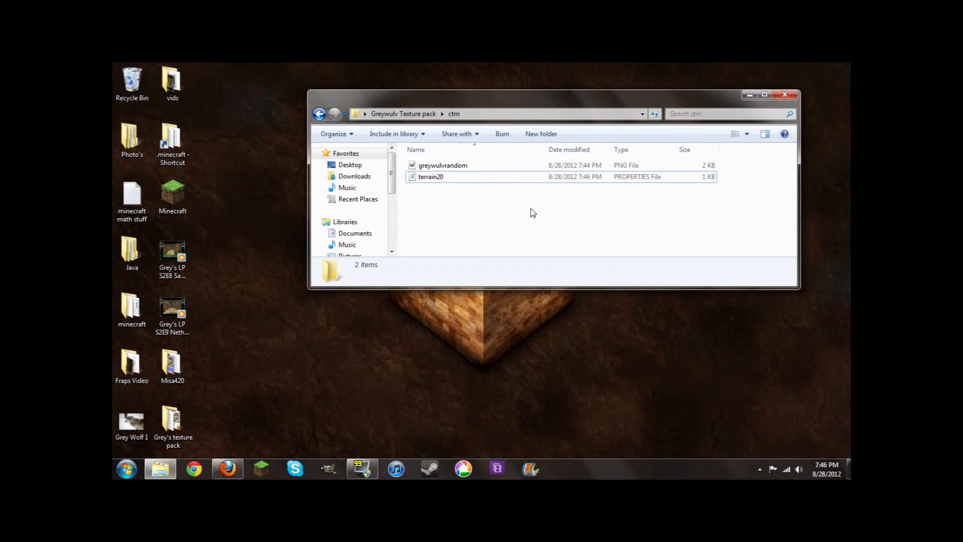
{"action": "left_click", "coordinate": [785, 95]}
Delete the old Greywulv Texture pack folder from the texturepacks folder in .minecraft.
{"action": "left_click", "coordinate": [171, 146]}
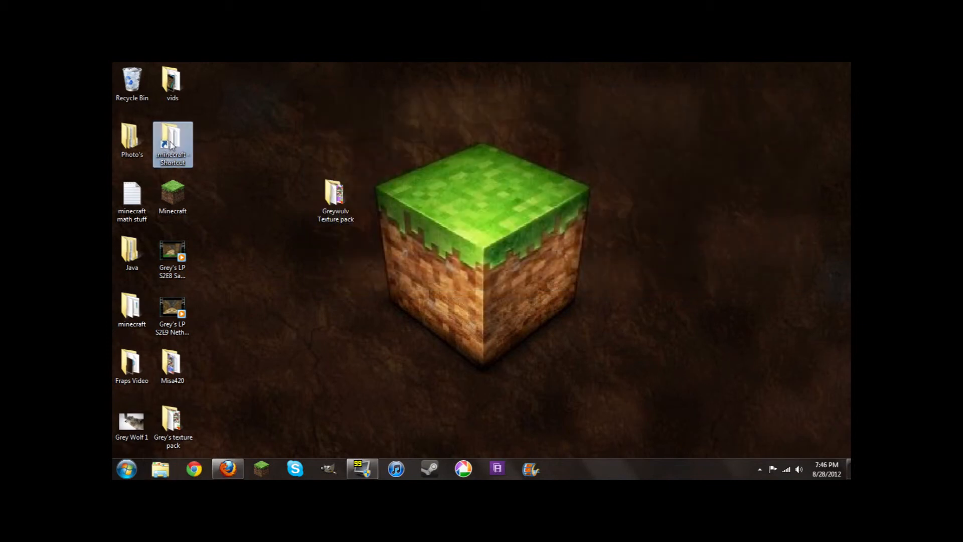
{"action": "double_click", "coordinate": [172, 145]}
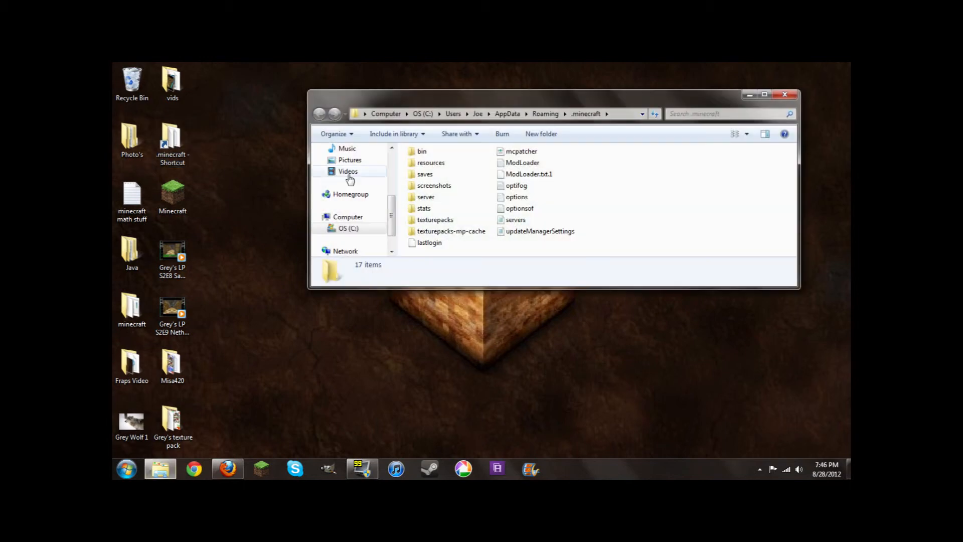
{"action": "double_click", "coordinate": [442, 220]}
{"action": "right_click", "coordinate": [466, 166]}
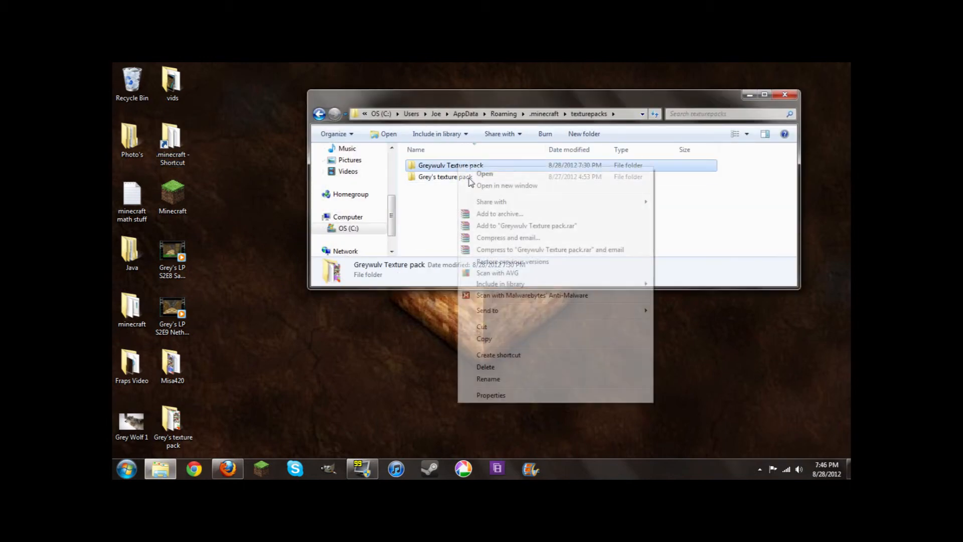
{"action": "left_click", "coordinate": [489, 368]}
{"action": "left_click", "coordinate": [526, 309]}
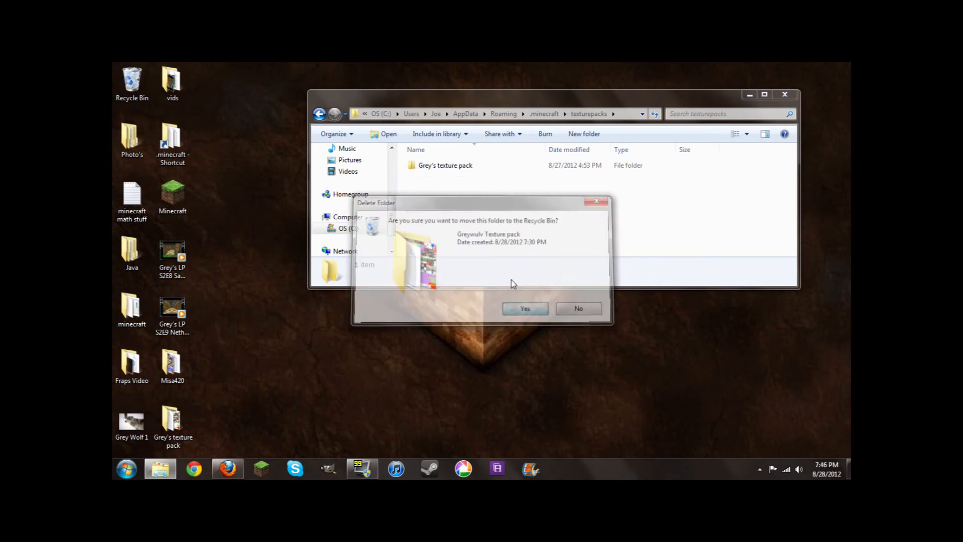
Copy the Greywulv Texture pack folder from the desktop into the texturepacks folder and close the folder window.
{"action": "left_click_drag", "start_coordinate": [466, 101], "coordinate": [543, 108]}
{"action": "right_click", "coordinate": [318, 198]}
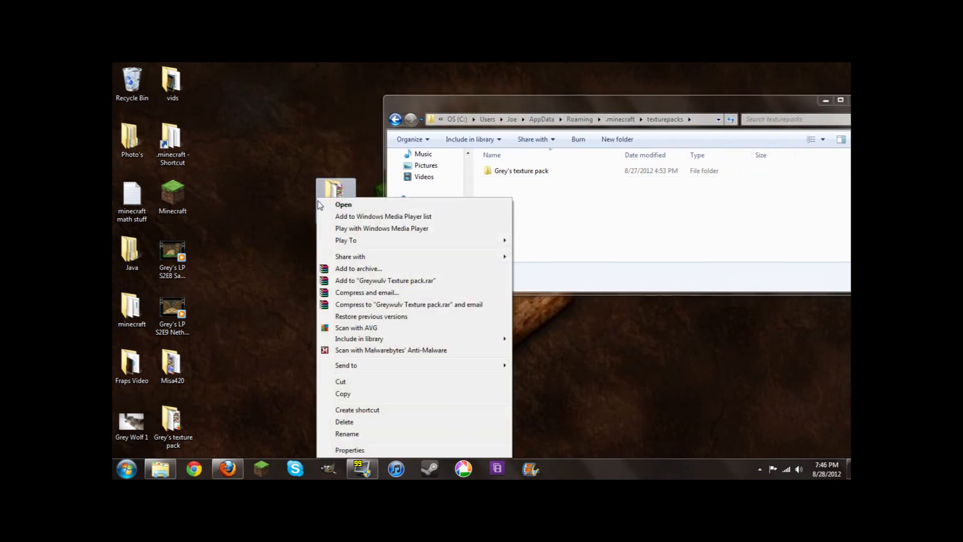
{"action": "left_click", "coordinate": [352, 397]}
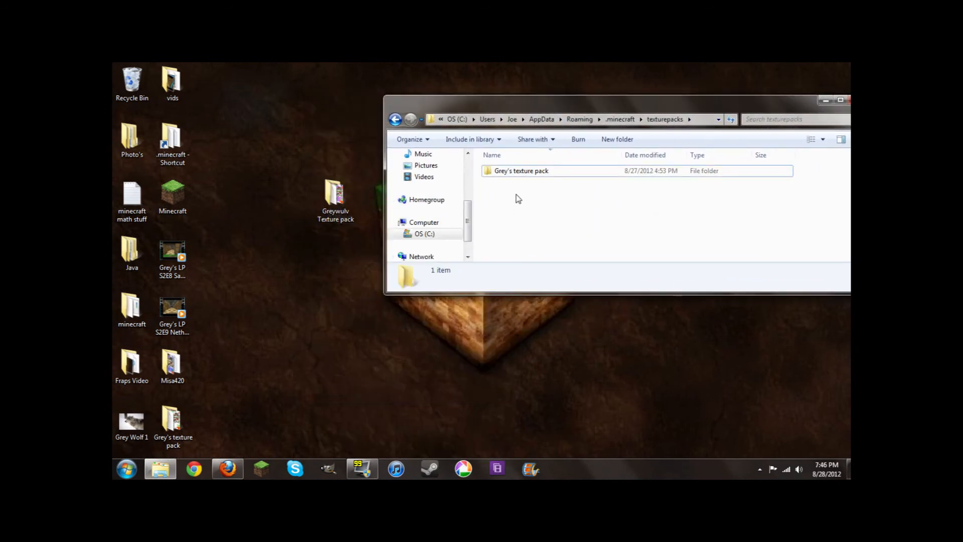
{"action": "right_click", "coordinate": [518, 198]}
{"action": "left_click", "coordinate": [545, 273]}
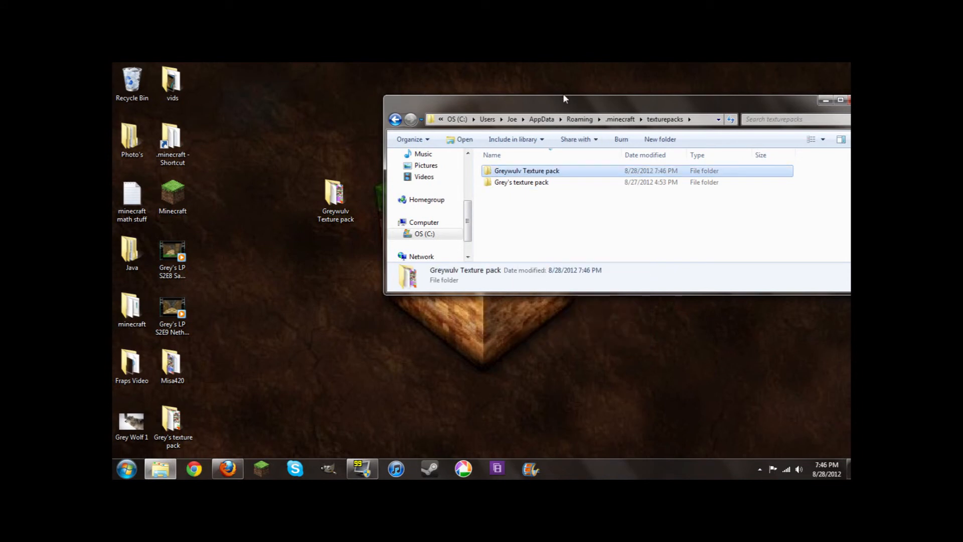
{"action": "left_click_drag", "start_coordinate": [472, 108], "coordinate": [316, 89]}
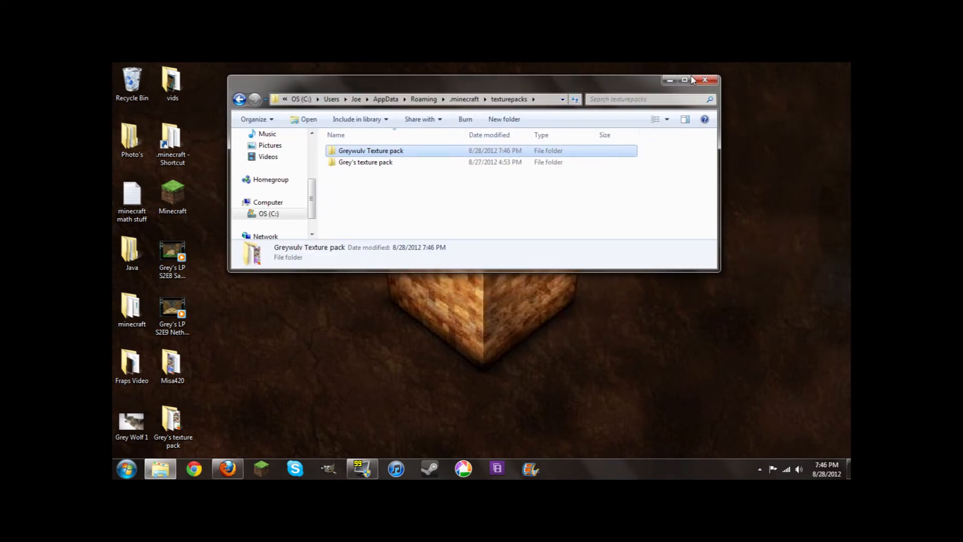
{"action": "left_click", "coordinate": [706, 79]}
Launch Minecraft and maximize the game window.
{"action": "left_click", "coordinate": [261, 470]}
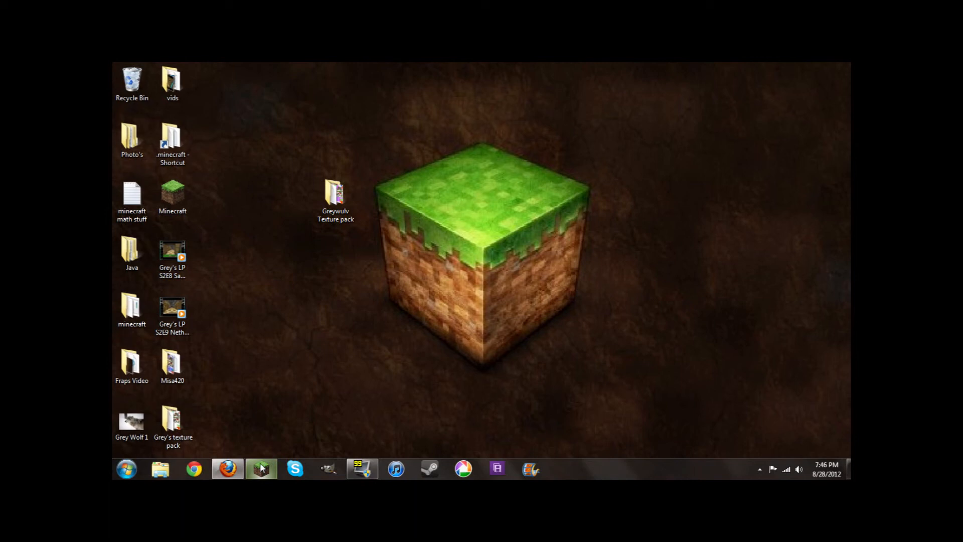
{"action": "left_click", "coordinate": [689, 372]}
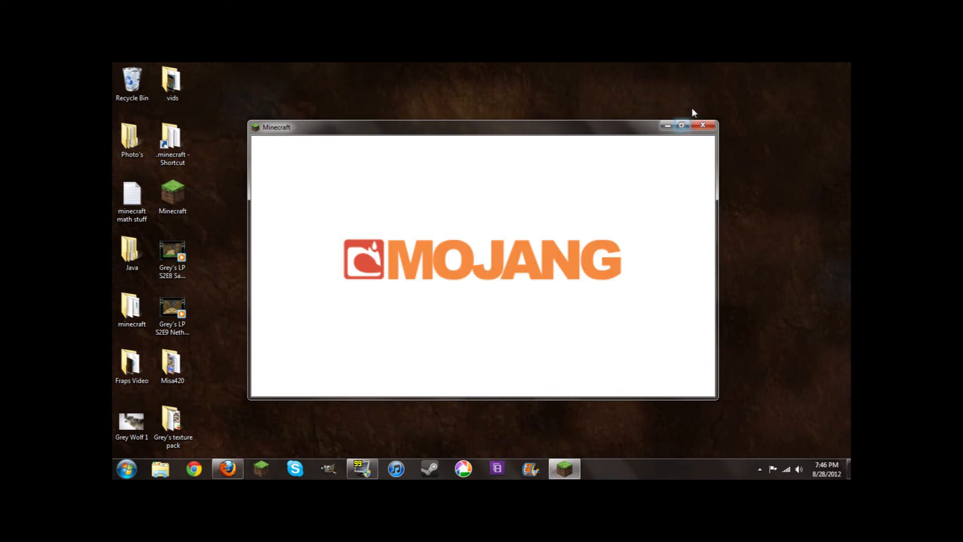
{"action": "left_click", "coordinate": [681, 125]}
Switch the texture pack to Default and back to Greywulv Texture pack, and return to the title screen.
{"action": "left_click", "coordinate": [494, 288]}
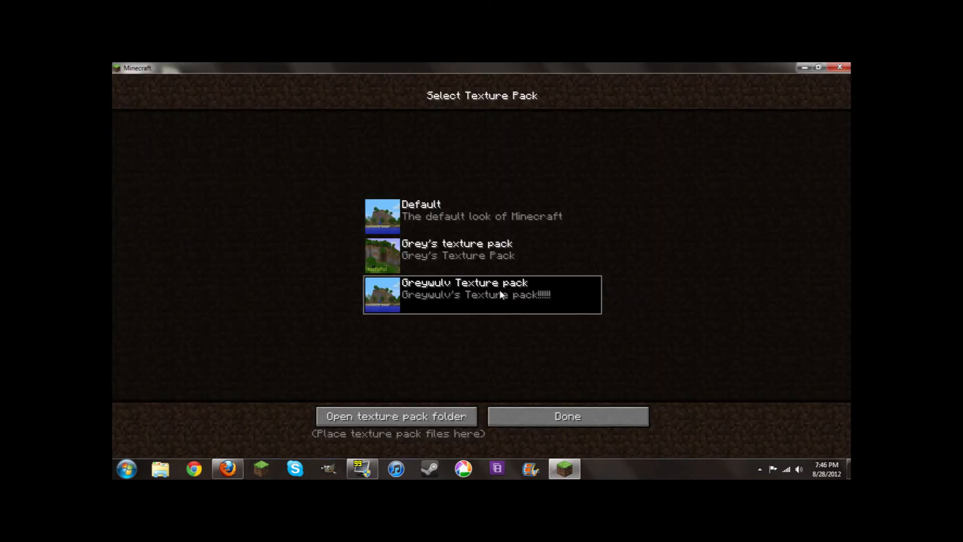
{"action": "left_click", "coordinate": [393, 215]}
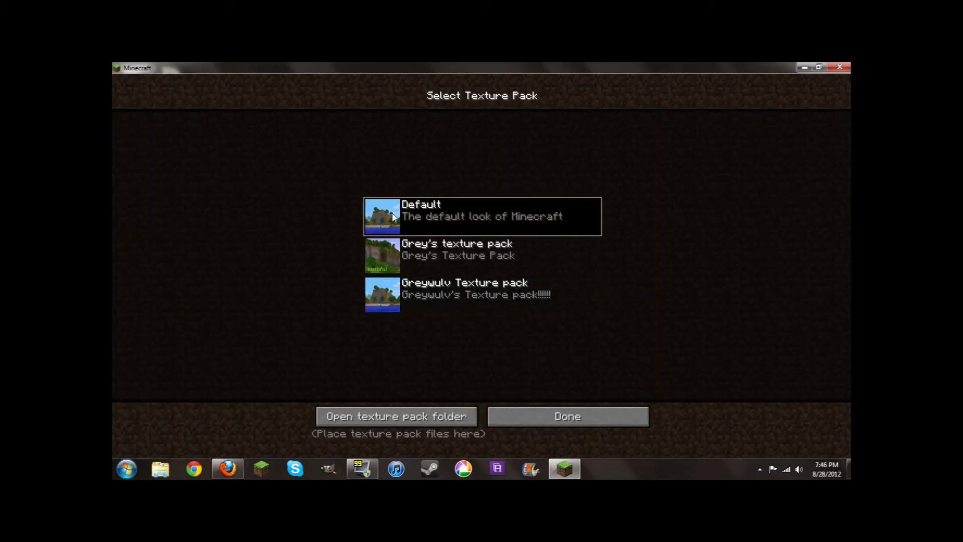
{"action": "left_click", "coordinate": [400, 295]}
{"action": "left_click", "coordinate": [542, 414]}
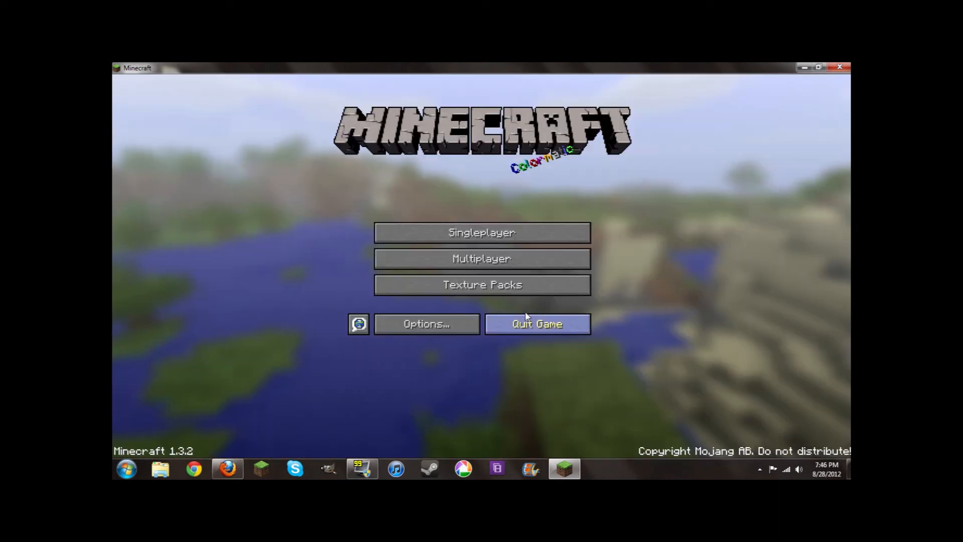
Load the survival world New World and walk through the forest to examine the random bark textures on the tree trunks.
{"action": "left_click", "coordinate": [482, 233]}
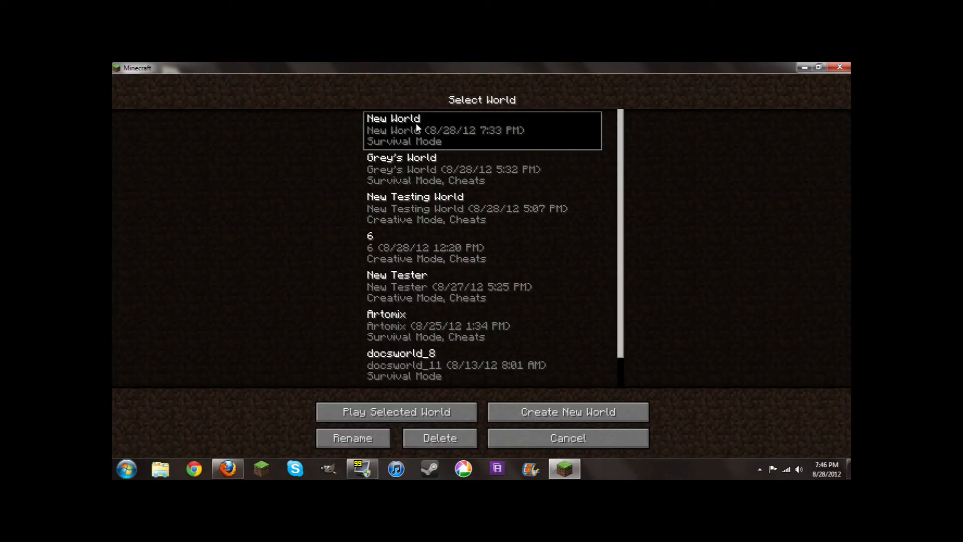
{"action": "double_click", "coordinate": [417, 122]}
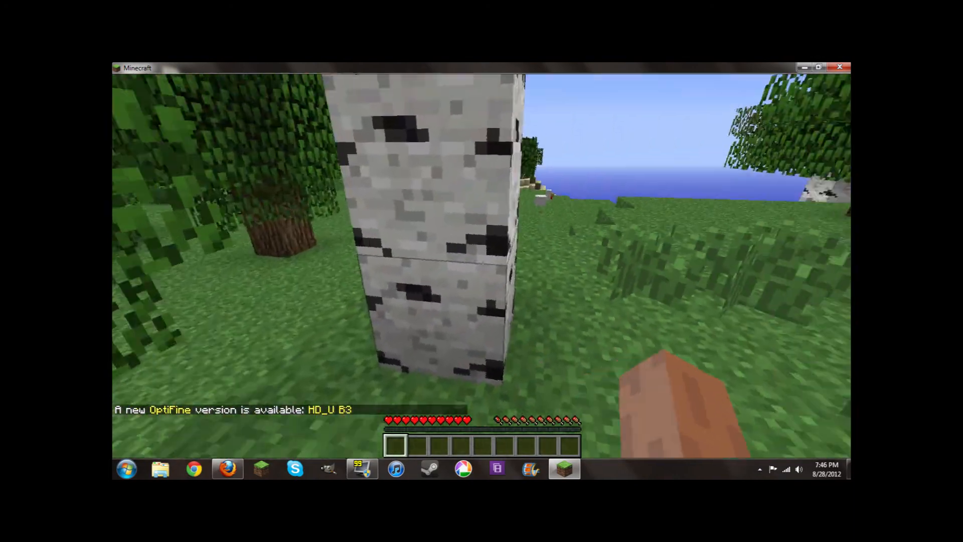
{"action": "key", "text": "w"}
{"action": "key", "text": "d"}
{"action": "left_click", "coordinate": [483, 266]}
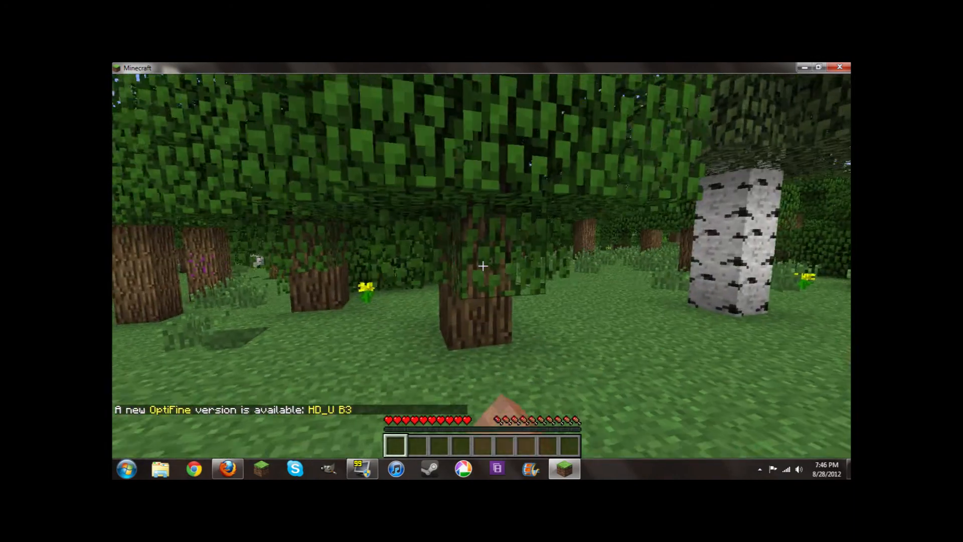
{"action": "key", "text": "w"}
{"action": "left_click", "coordinate": [482, 266]}
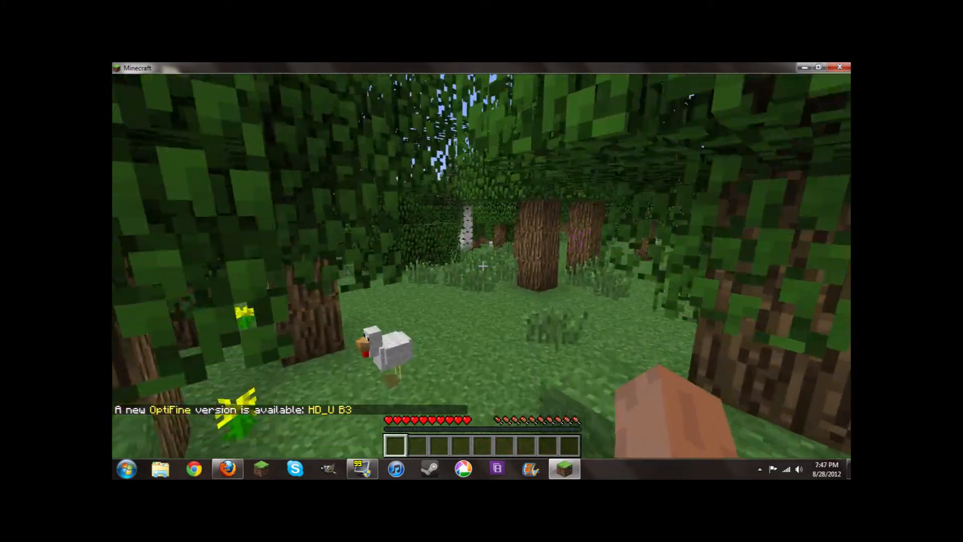
{"action": "key", "text": "w"}
{"action": "left_click", "coordinate": [483, 266]}
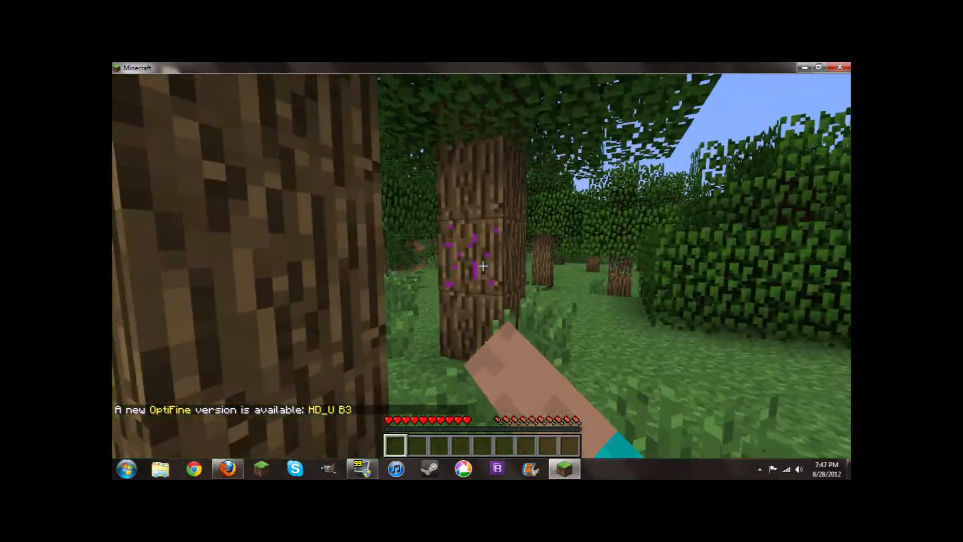
{"action": "key", "text": "w"}
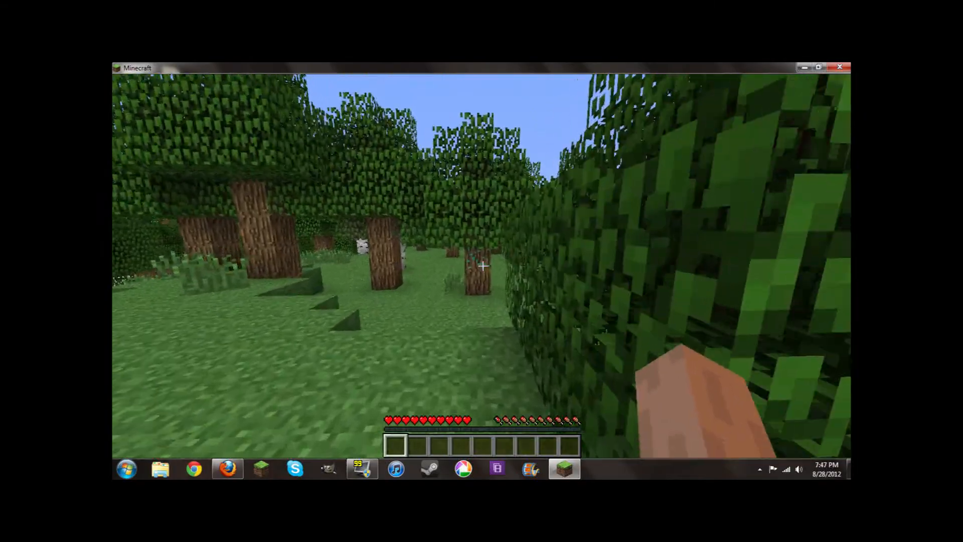
{"action": "key", "text": "w"}
{"action": "left_click", "coordinate": [483, 265]}
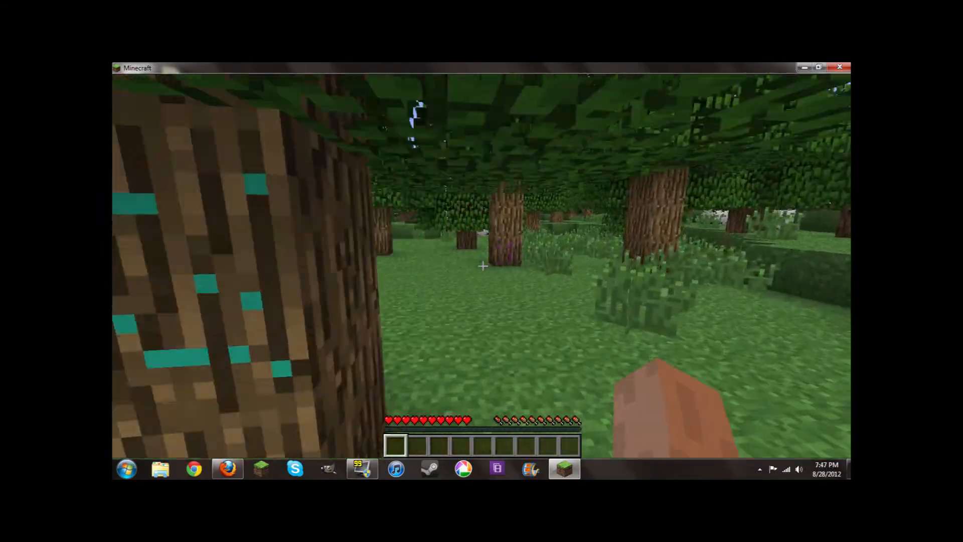
{"action": "key", "text": "w"}
{"action": "left_click", "coordinate": [483, 266]}
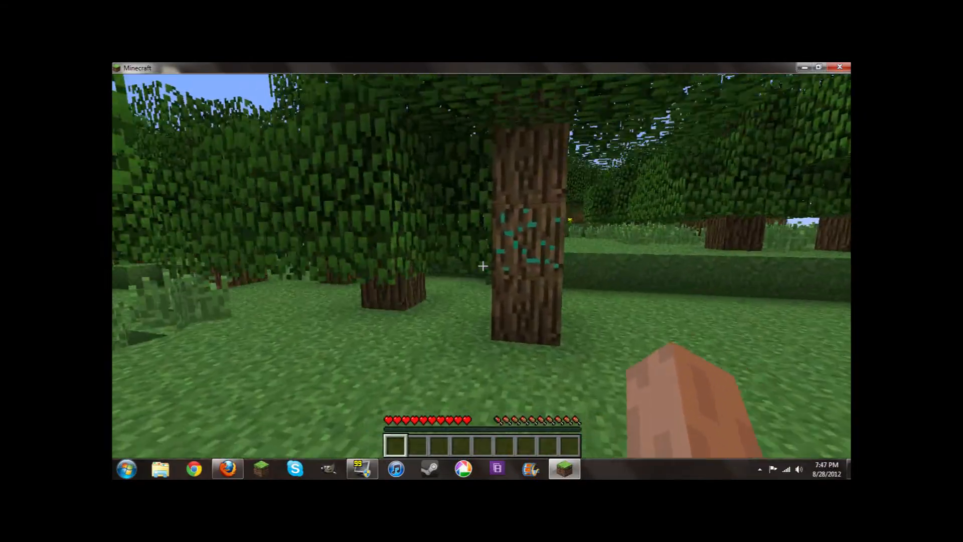
{"action": "key", "text": "w"}
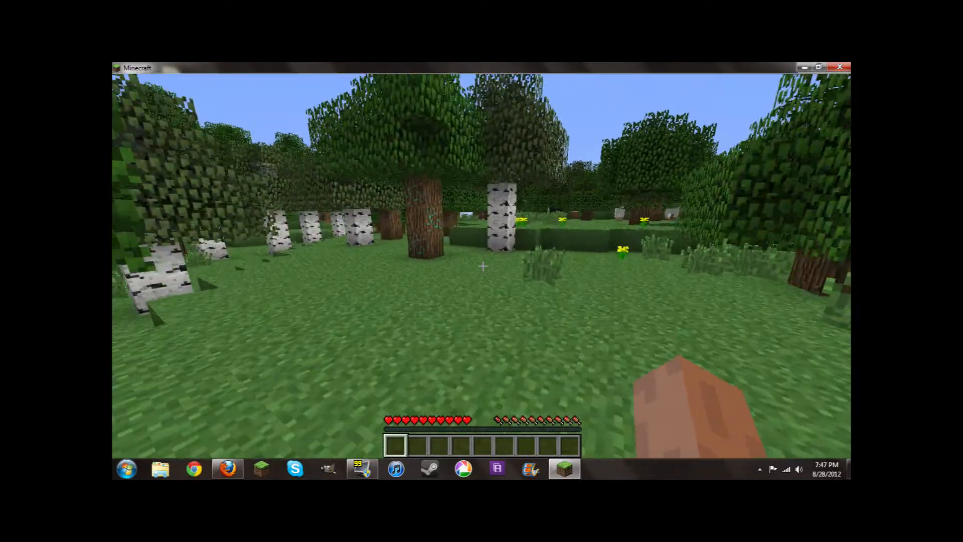